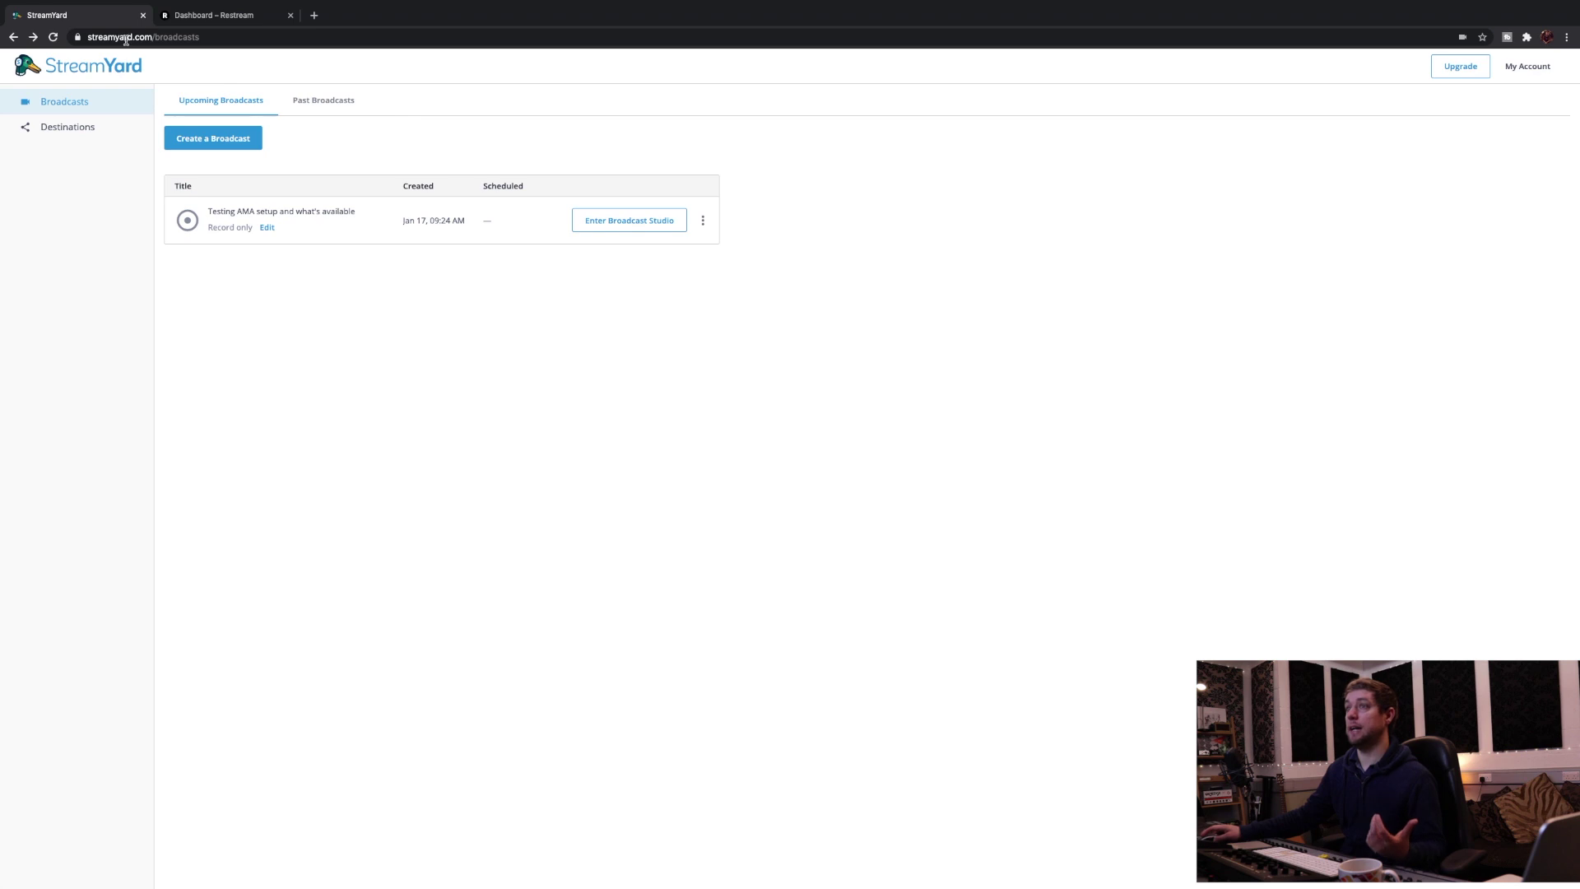
Step: Switch to the Restream dashboard tab, glance at StreamYard, then leave full screen for the desktop
{"action": "left_click", "coordinate": [193, 16]}
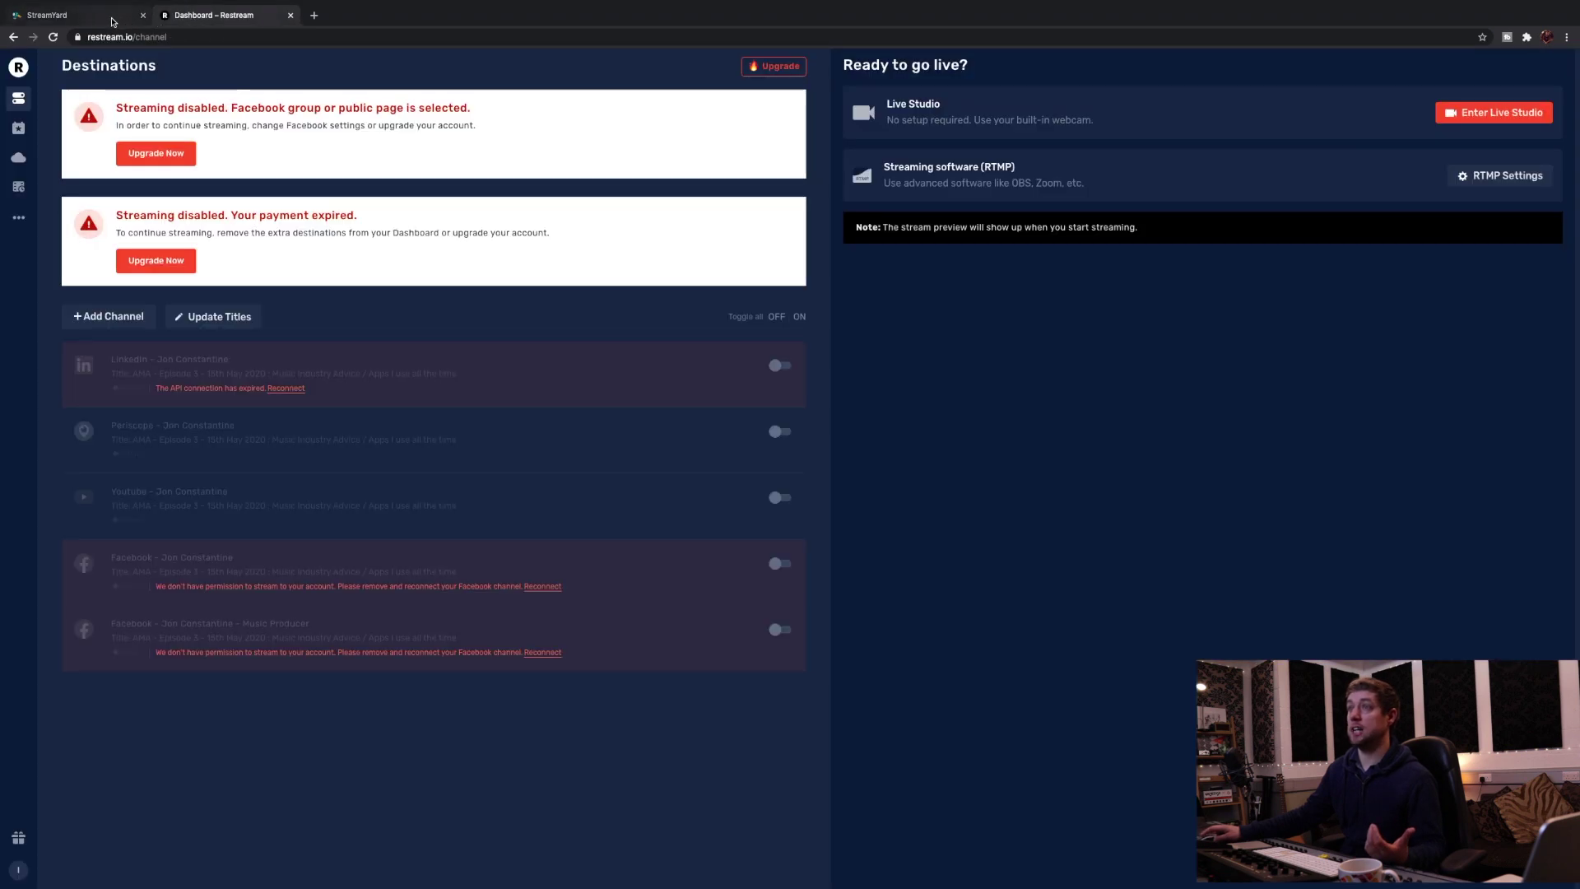
{"action": "left_click", "coordinate": [105, 18]}
{"action": "left_click", "coordinate": [243, 16]}
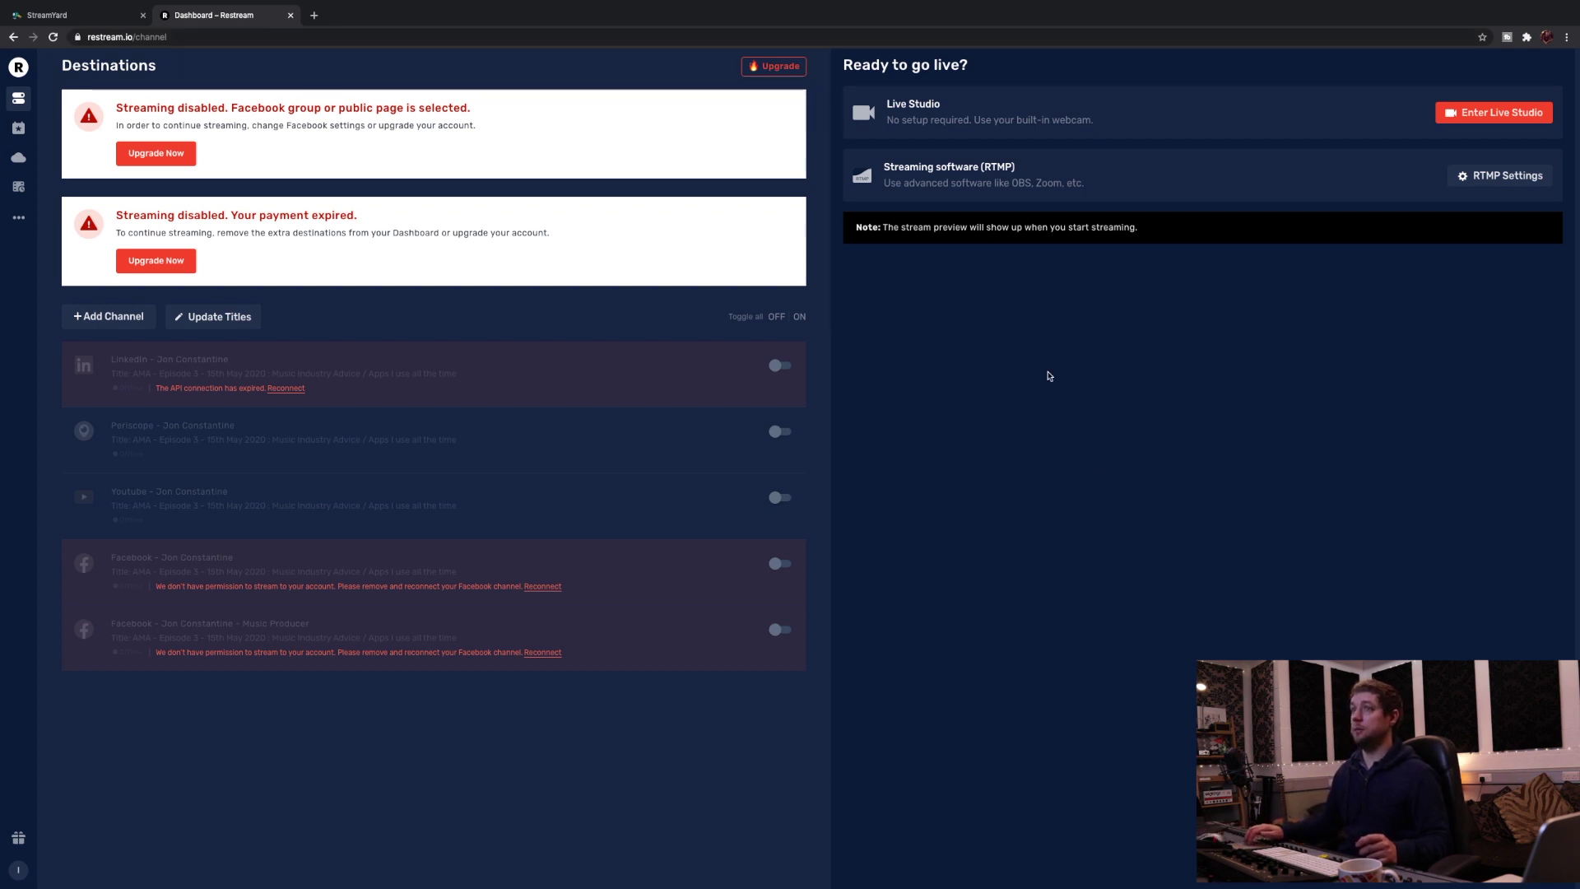
{"action": "key", "text": "ctrl+Left"}
{"action": "key", "text": "ctrl+Left"}
Step: Launch System Preferences via a Spotlight search for 'system', then enter the AMA test broadcast studio
{"action": "right_click", "coordinate": [671, 319]}
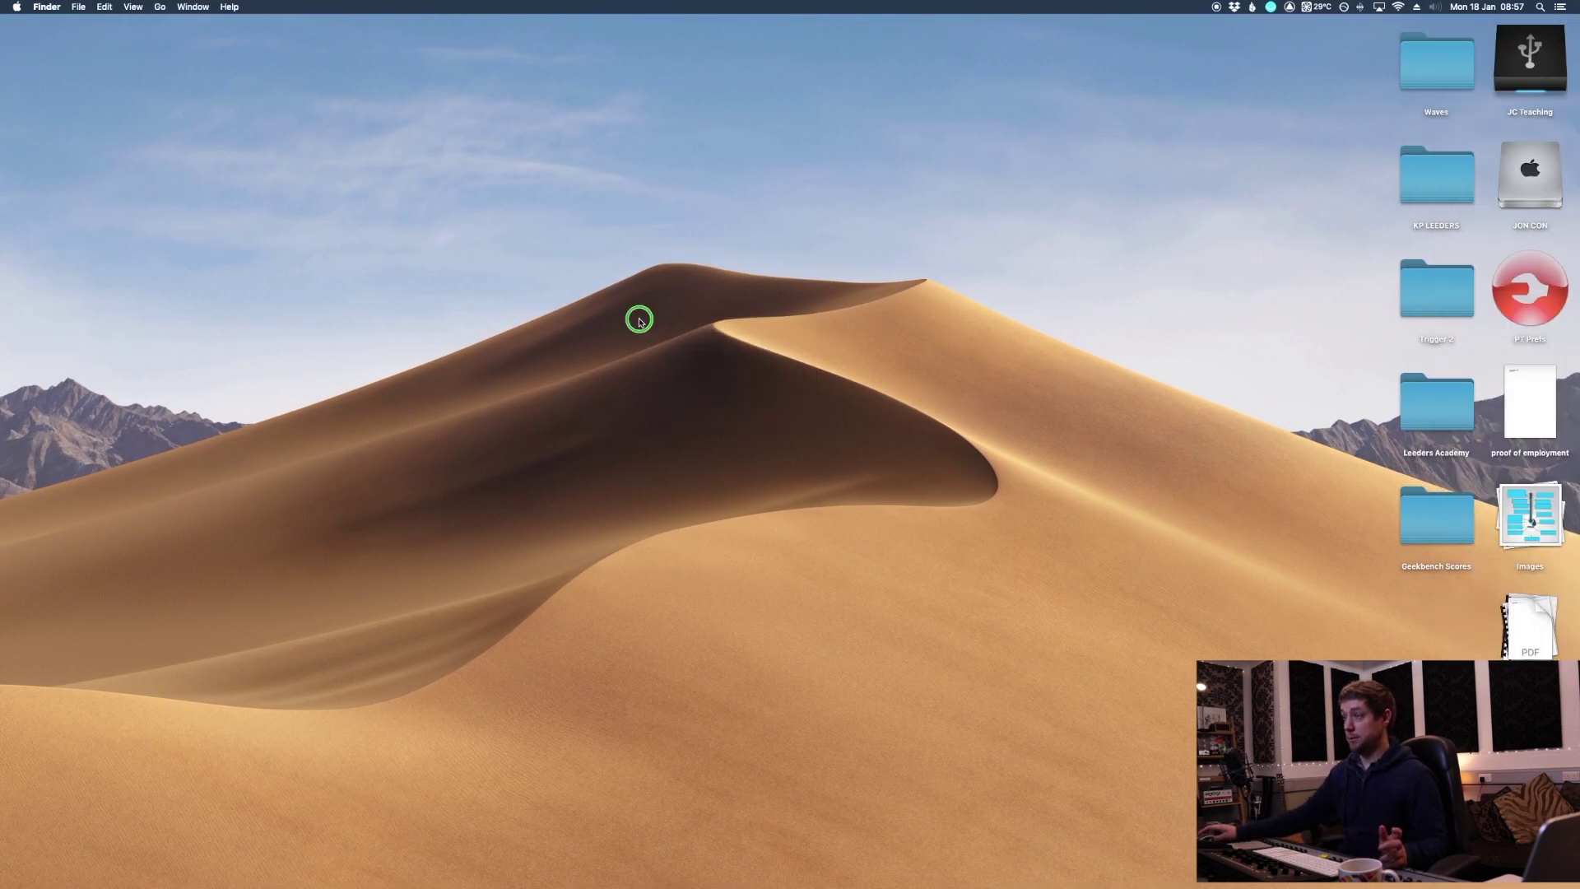
{"action": "right_click", "coordinate": [639, 322]}
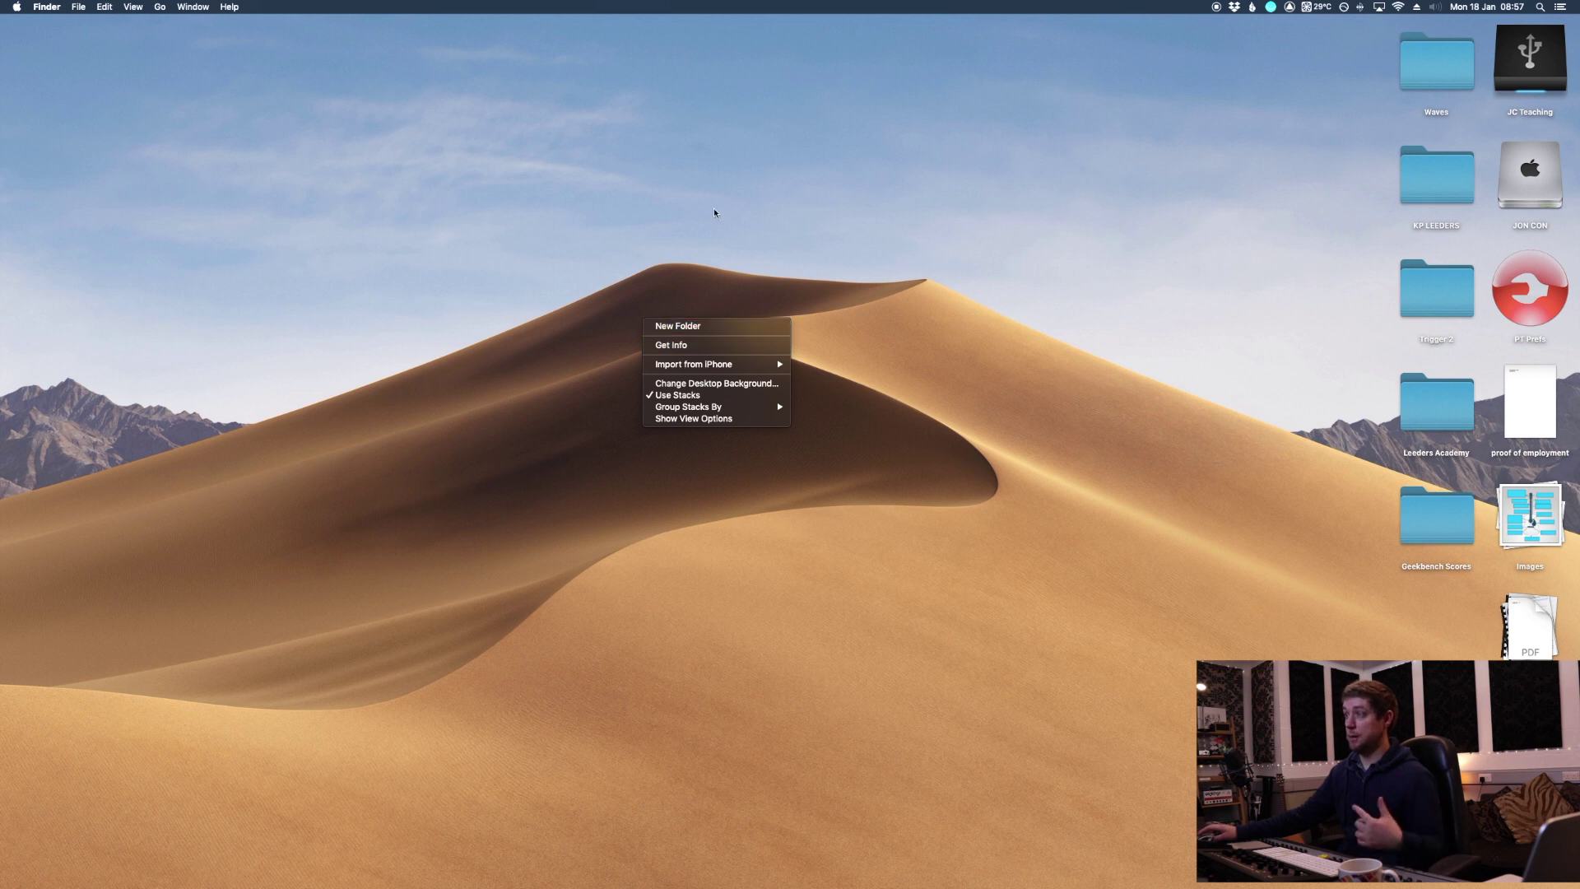
{"action": "key", "text": "Escape"}
{"action": "key", "text": "super+space"}
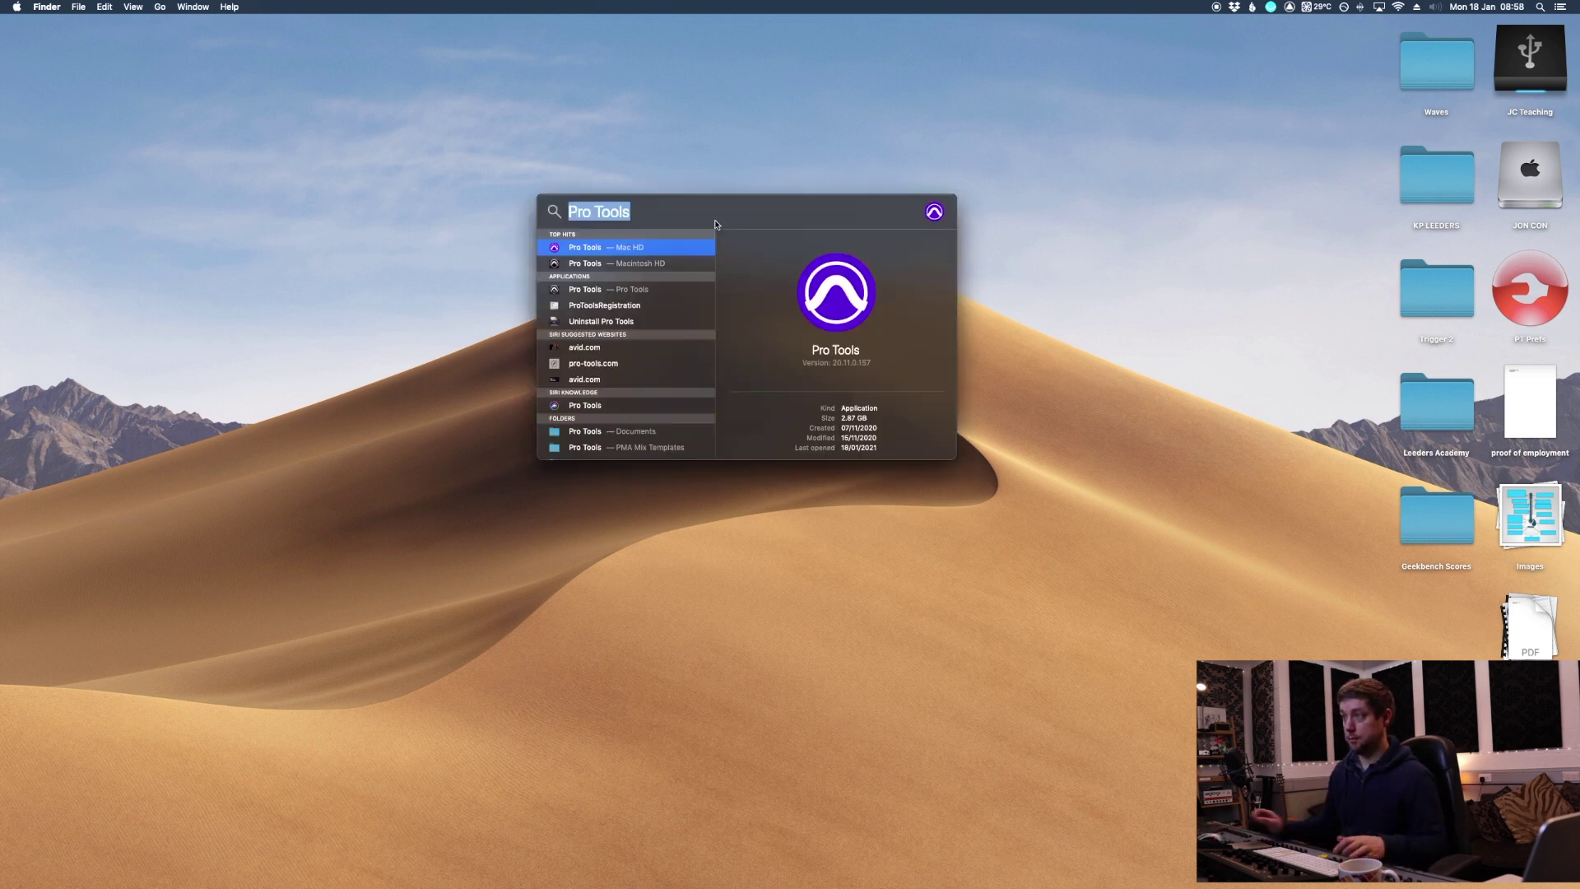
{"action": "type", "text": "systre"}
{"action": "key", "text": "BackSpace"}
{"action": "key", "text": "BackSpace"}
{"action": "type", "text": "em"}
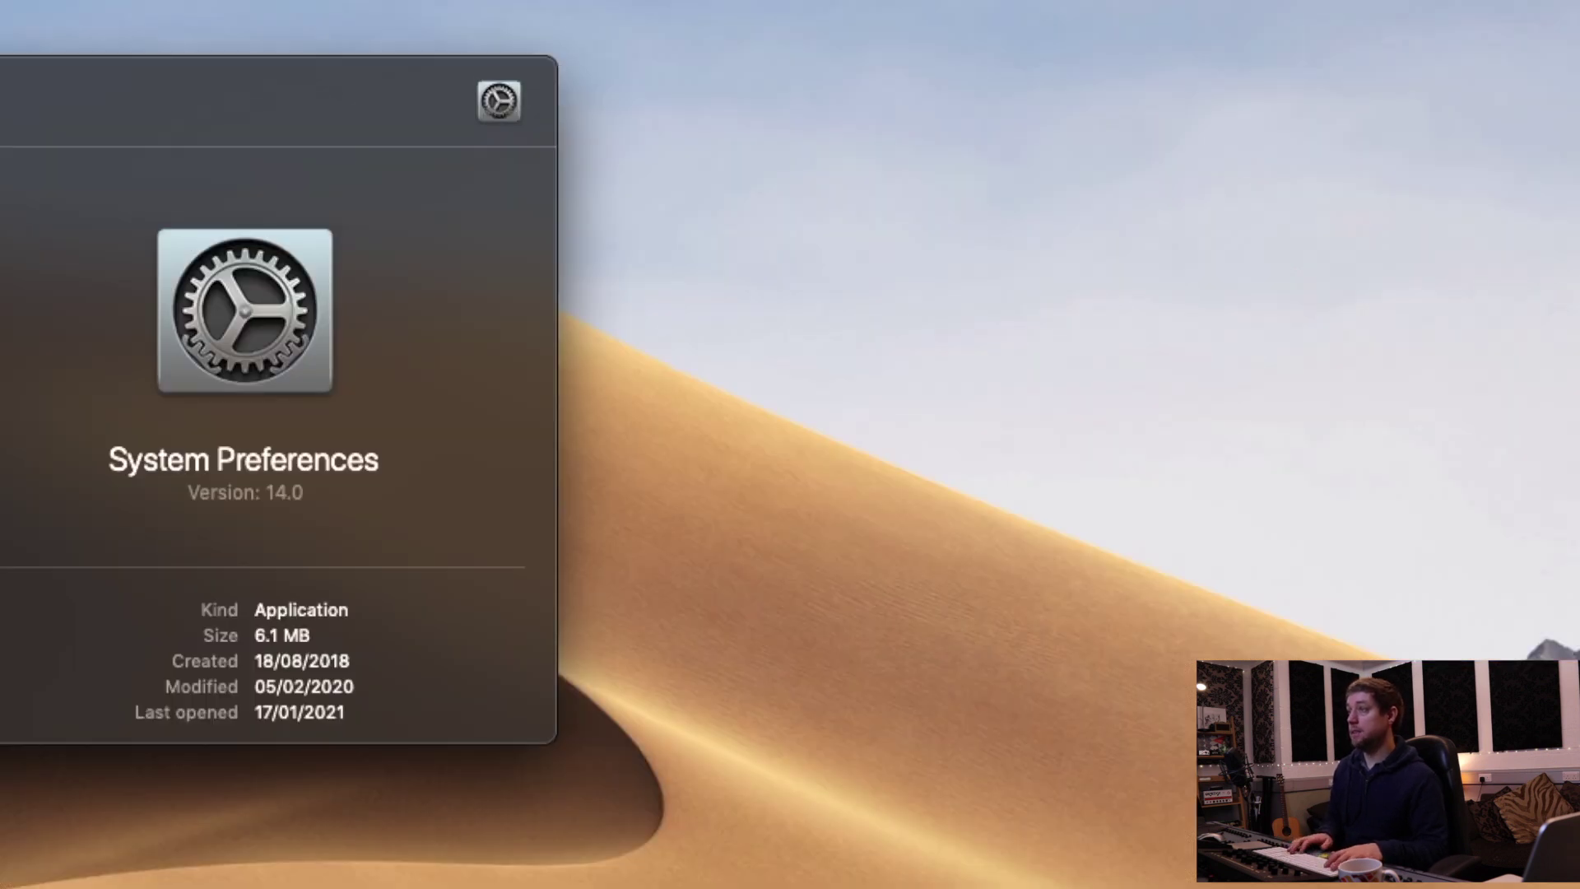
{"action": "key", "text": "Return"}
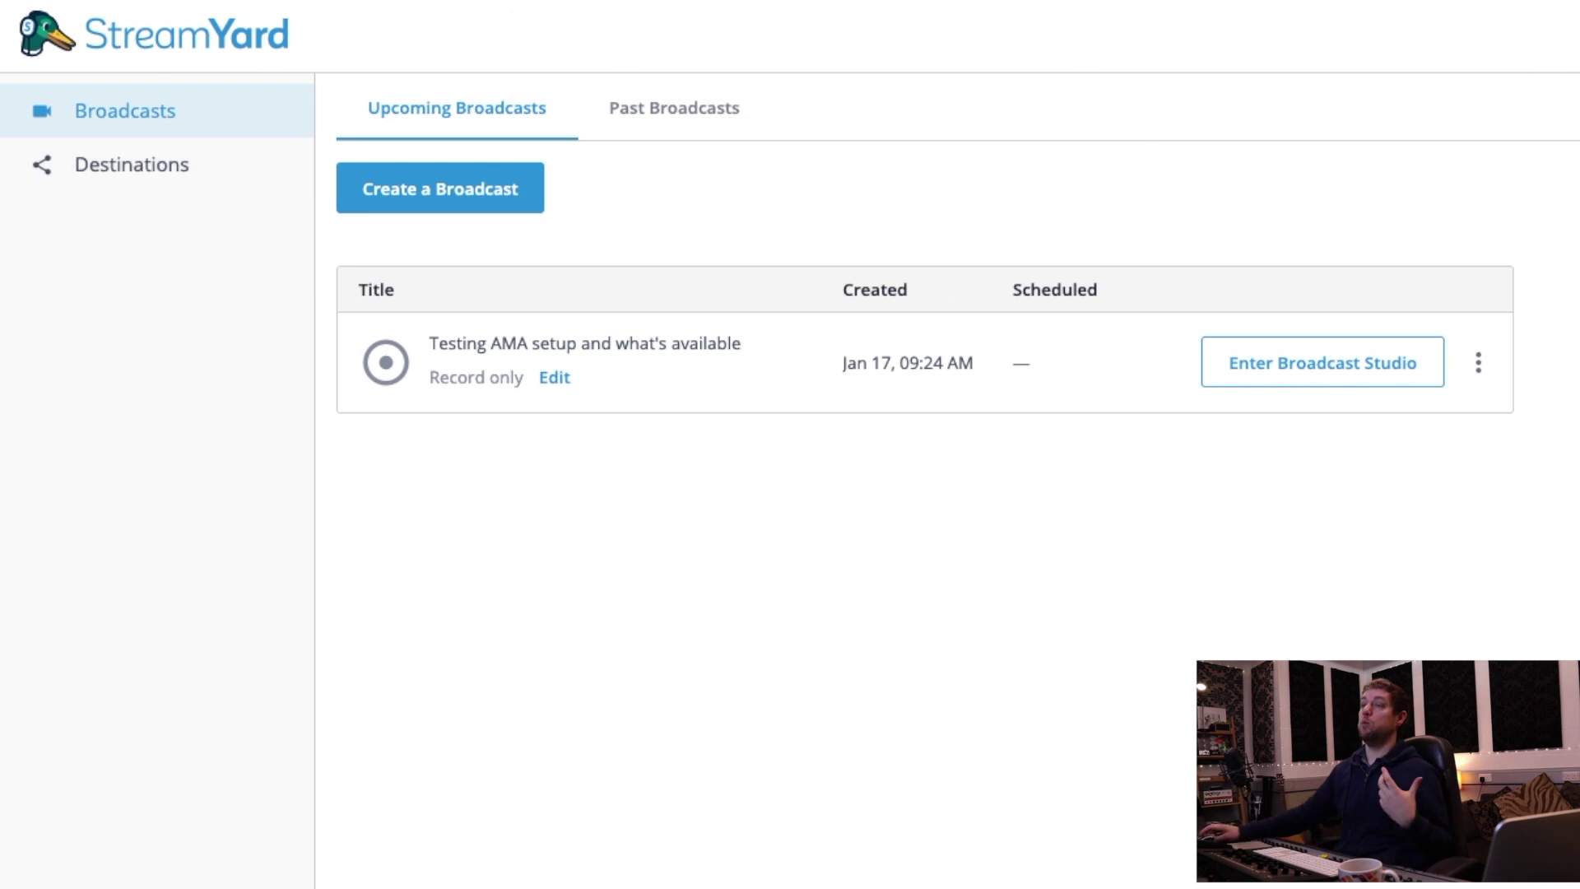
{"action": "left_click", "coordinate": [1399, 362]}
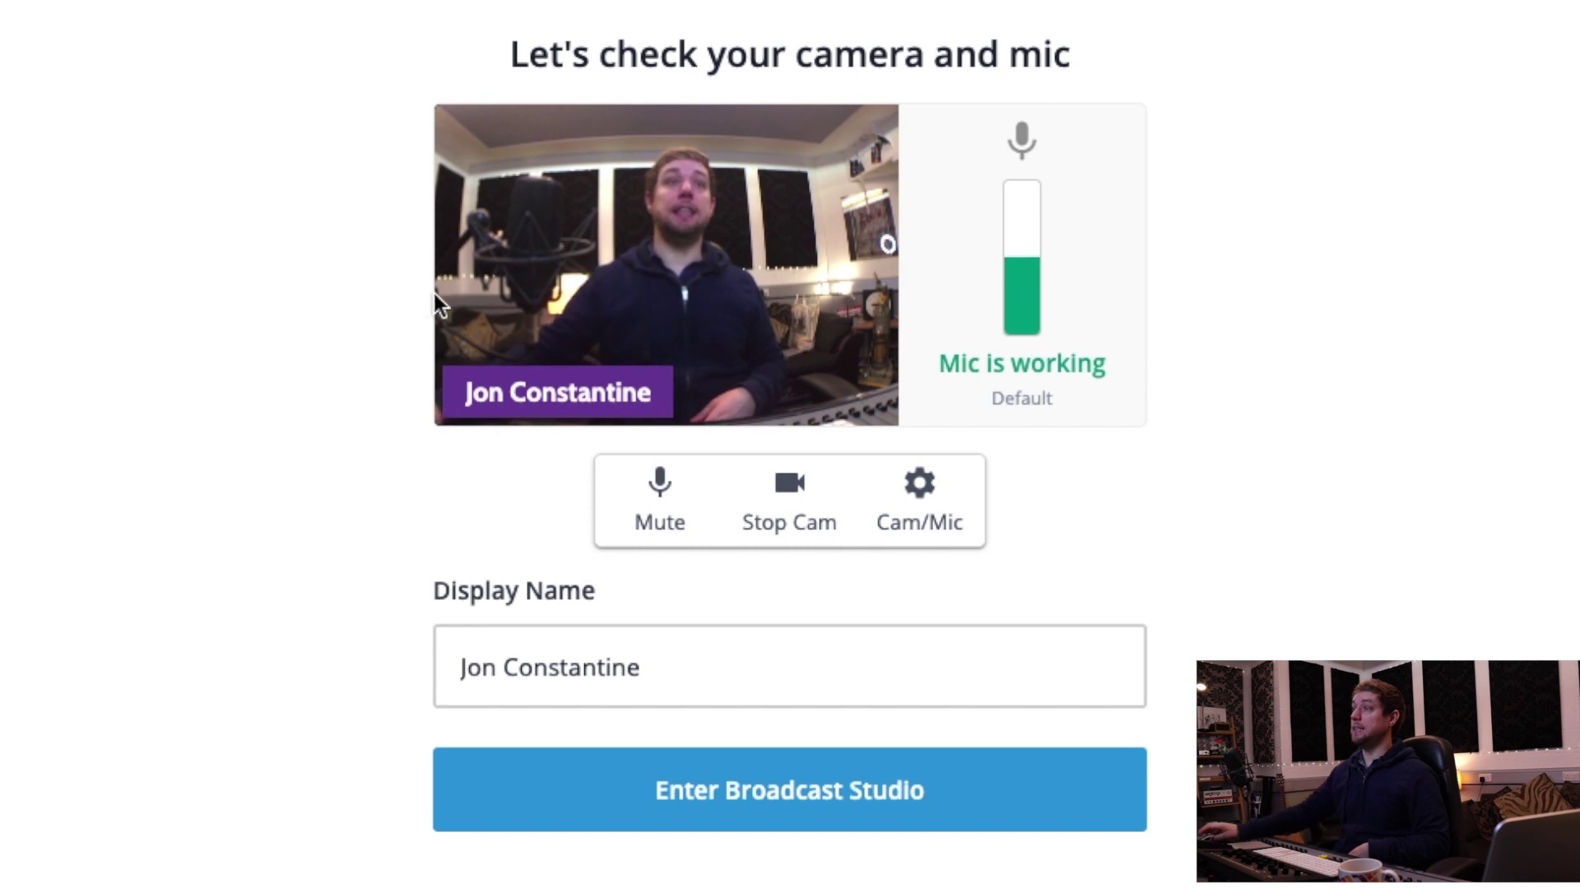
Step: Replace the Display Name field with the host's full name, correcting typos along the way
{"action": "left_click_drag", "start_coordinate": [664, 665], "coordinate": [282, 600]}
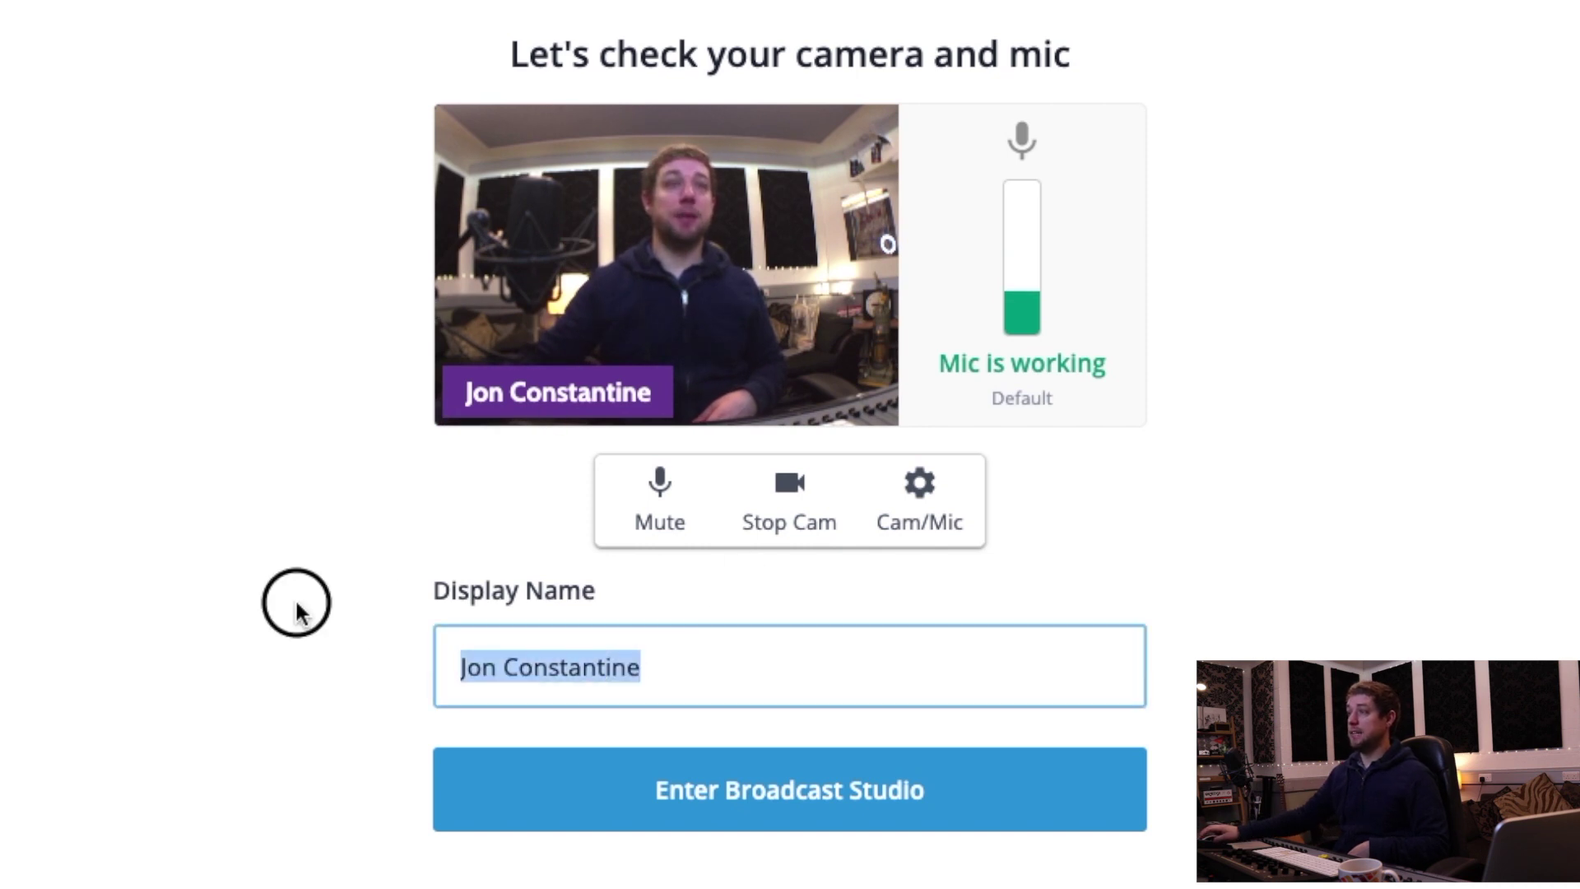
{"action": "type", "text": "JC"}
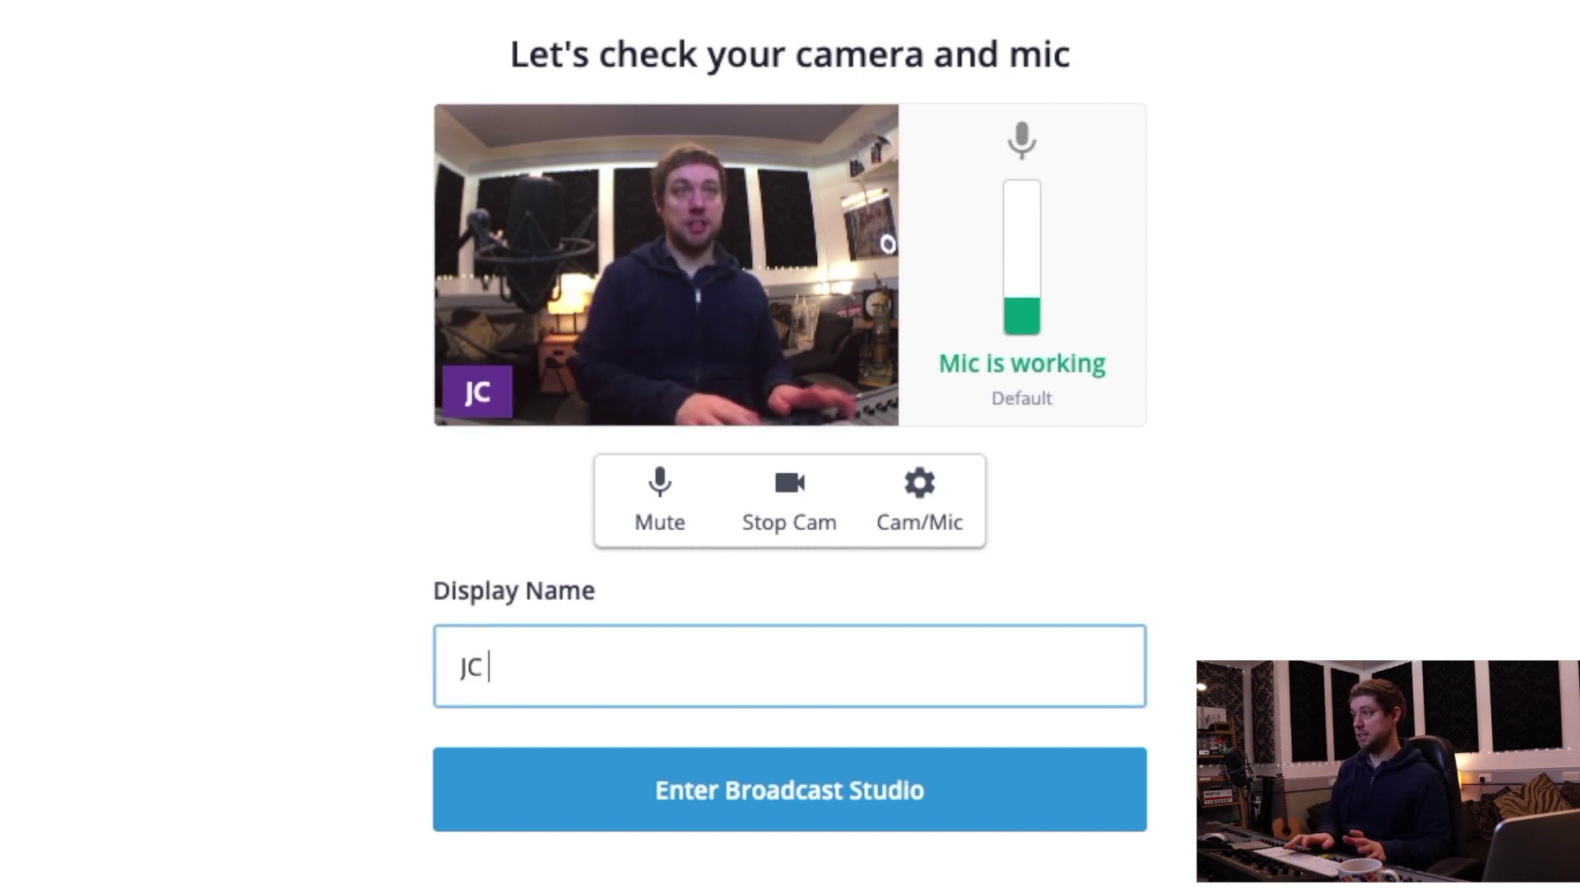
{"action": "key", "text": "BackSpace"}
{"action": "type", "text": "on Condta"}
{"action": "key", "text": "BackSpace"}
{"action": "key", "text": "BackSpace"}
{"action": "key", "text": "BackSpace"}
{"action": "type", "text": "stantine"}
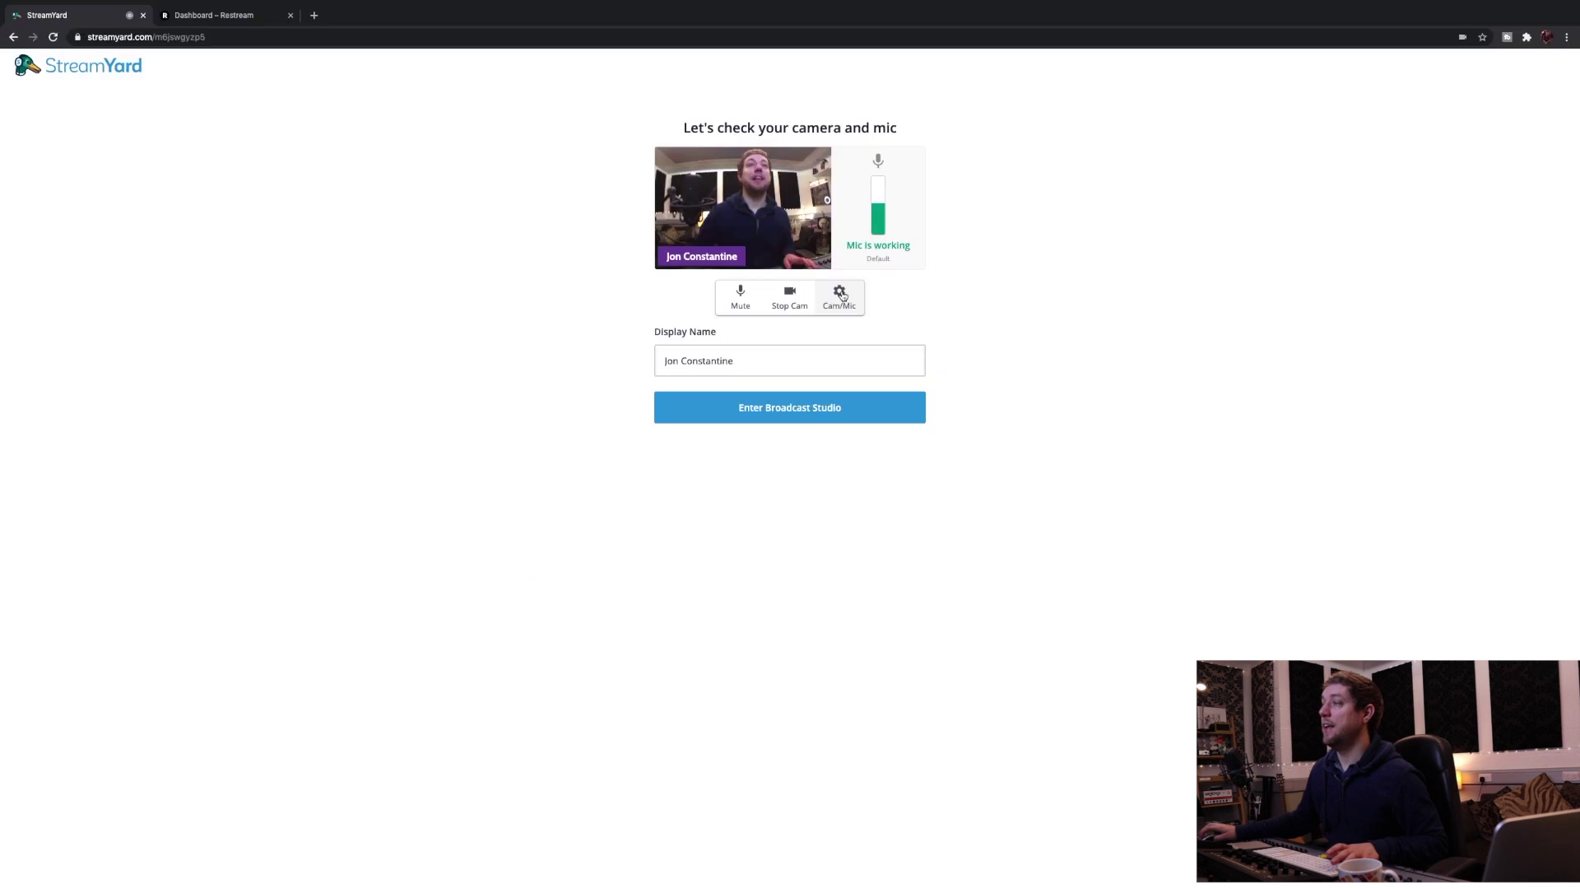
Step: Check the camera list and audio devices in Cam/Mic settings, then enter the broadcast studio
{"action": "left_click", "coordinate": [846, 292]}
{"action": "left_click", "coordinate": [784, 528]}
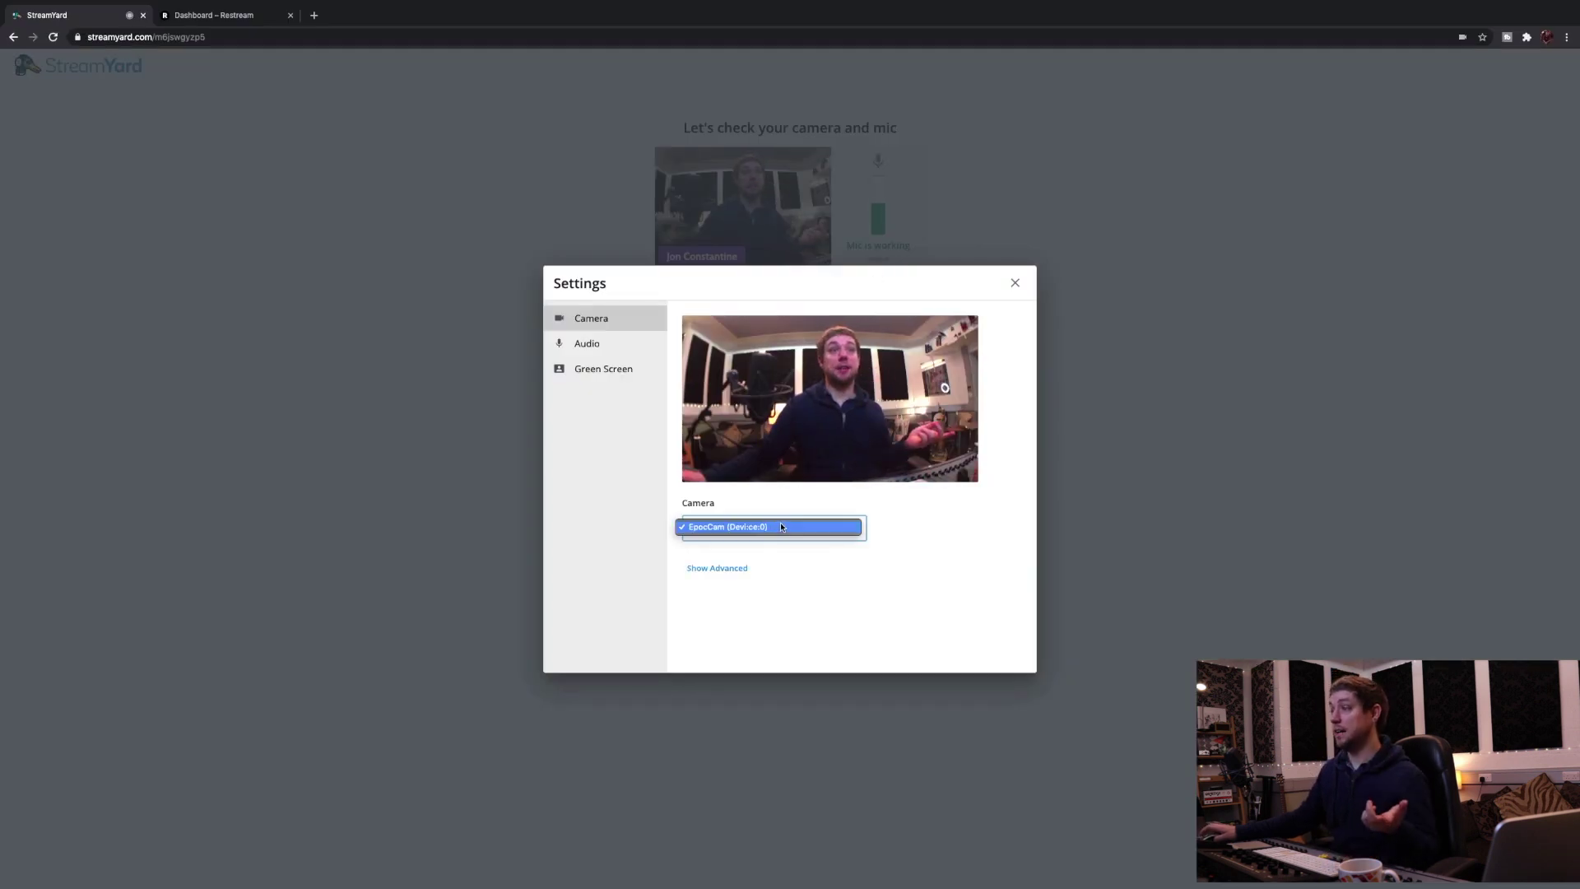
{"action": "left_click", "coordinate": [776, 505]}
{"action": "left_click", "coordinate": [587, 344]}
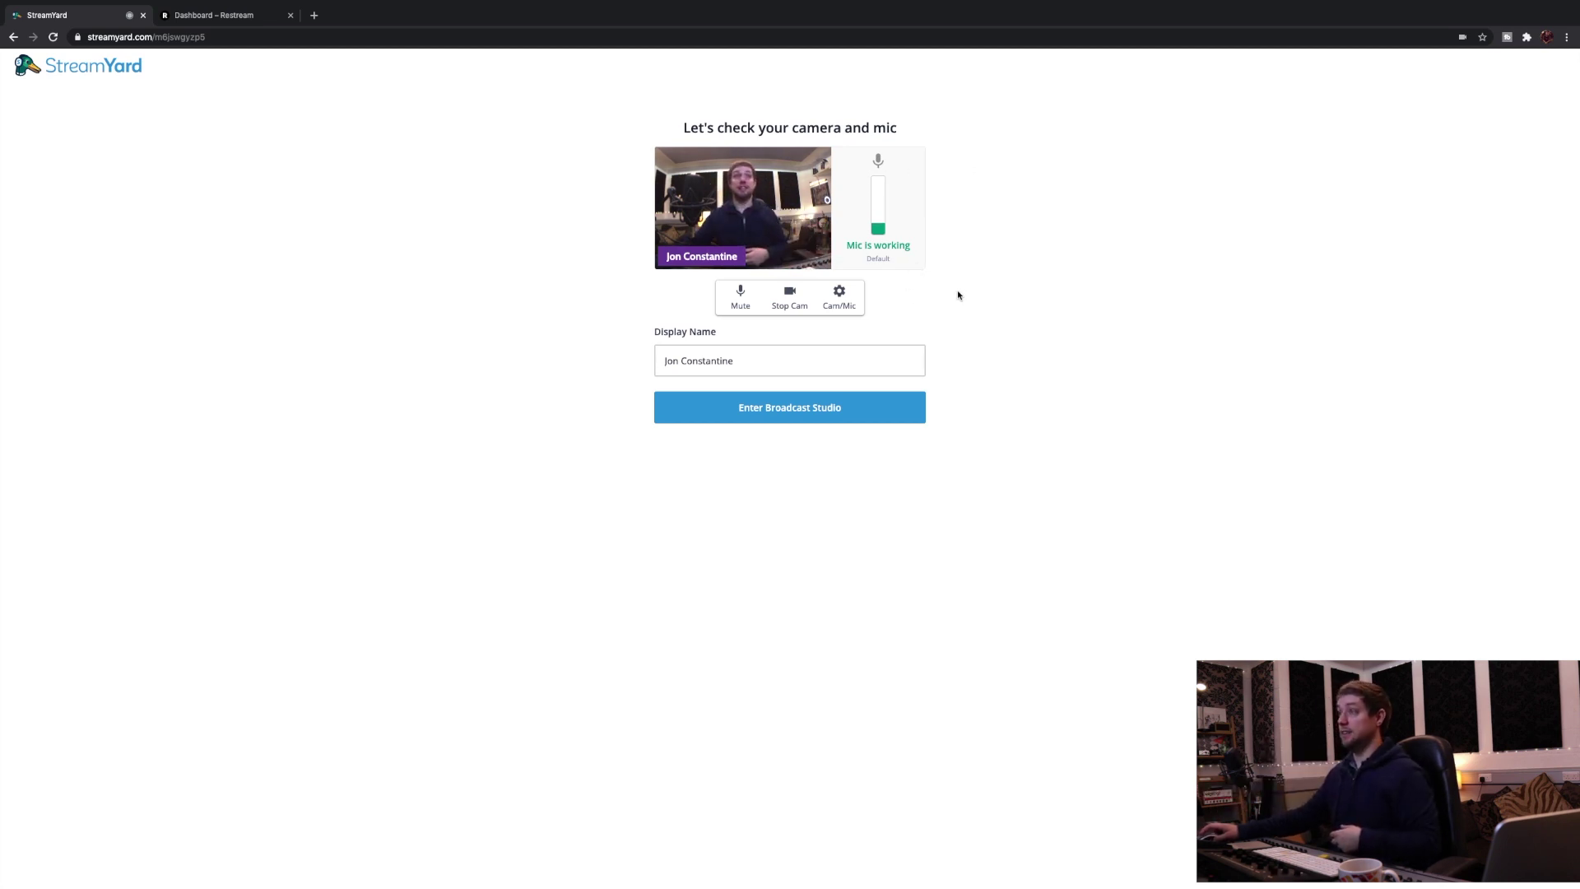
{"action": "left_click", "coordinate": [839, 400]}
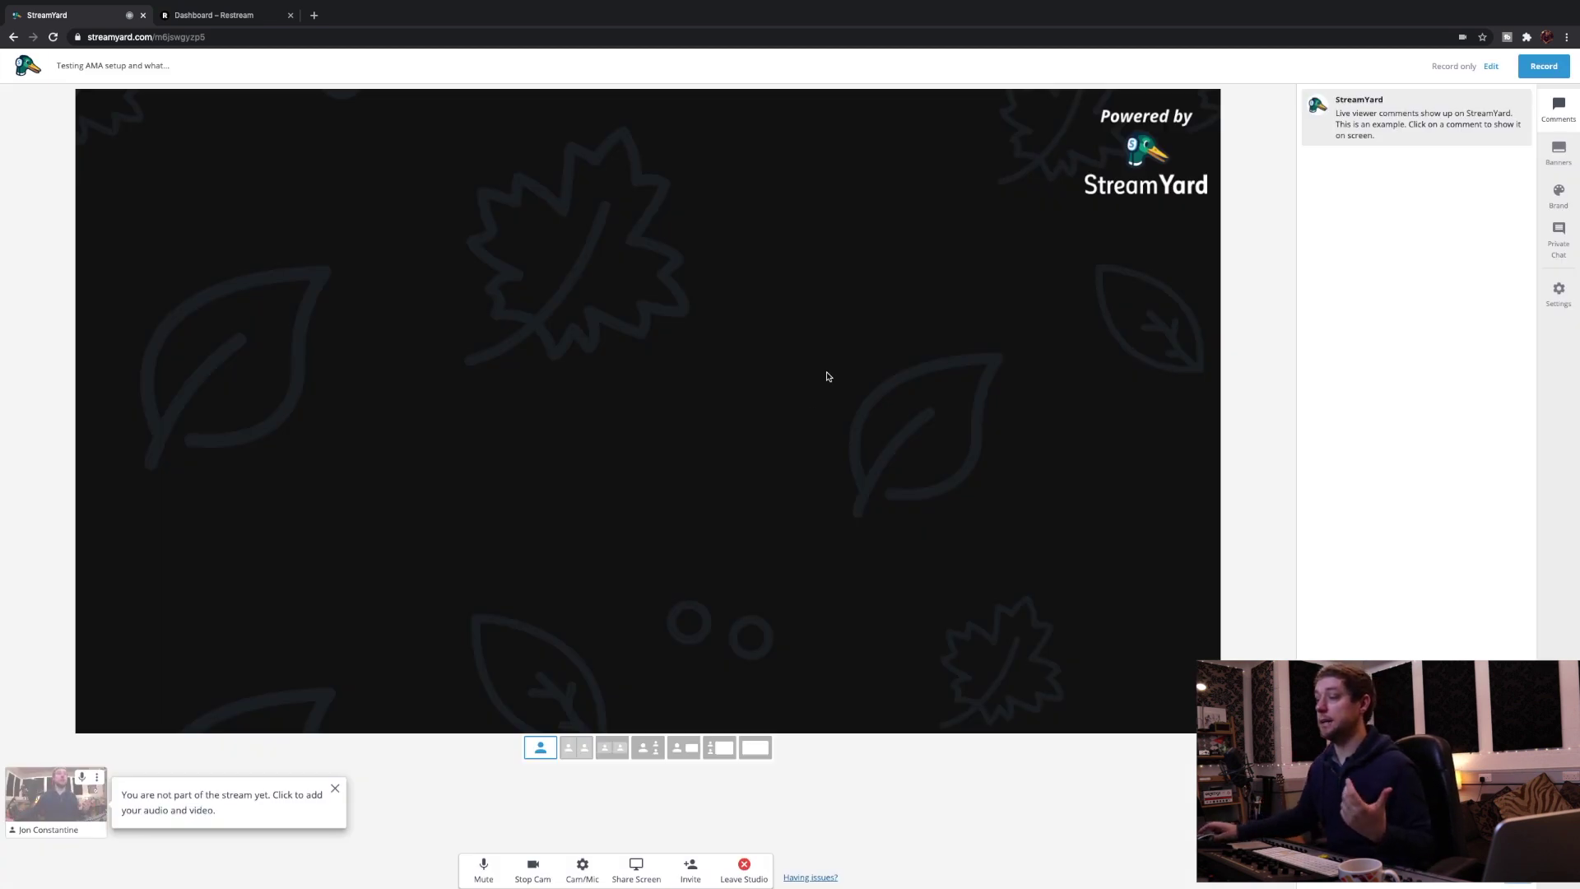
Step: Dismiss the not-part-of-stream notice and add your own camera to the stage
{"action": "mouse_move", "coordinate": [1351, 118]}
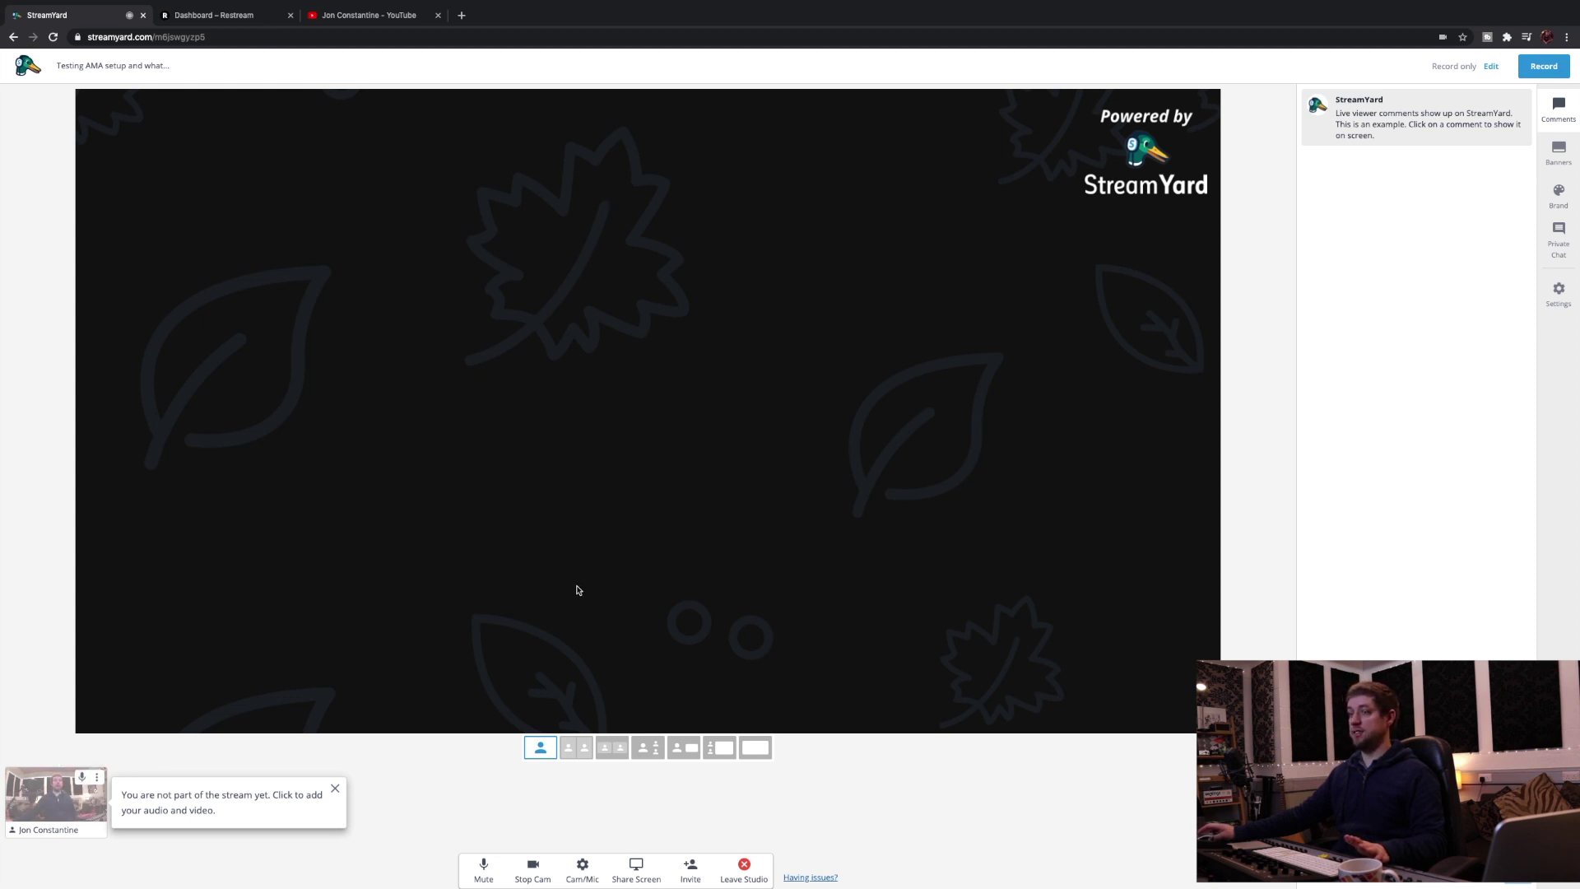
{"action": "left_click", "coordinate": [334, 788]}
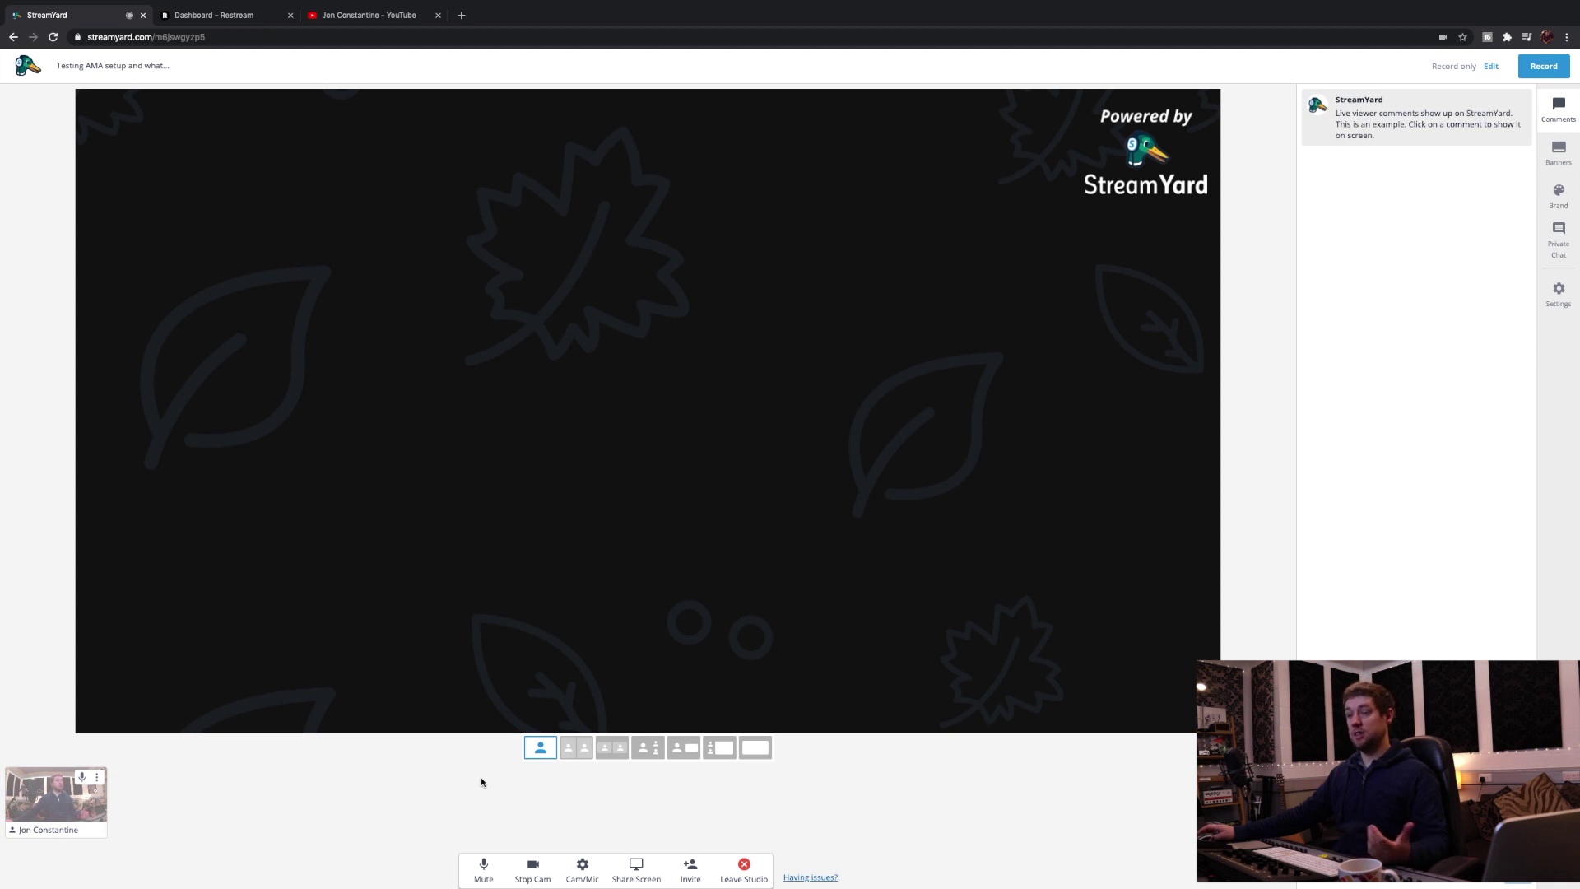
{"action": "left_click", "coordinate": [71, 804]}
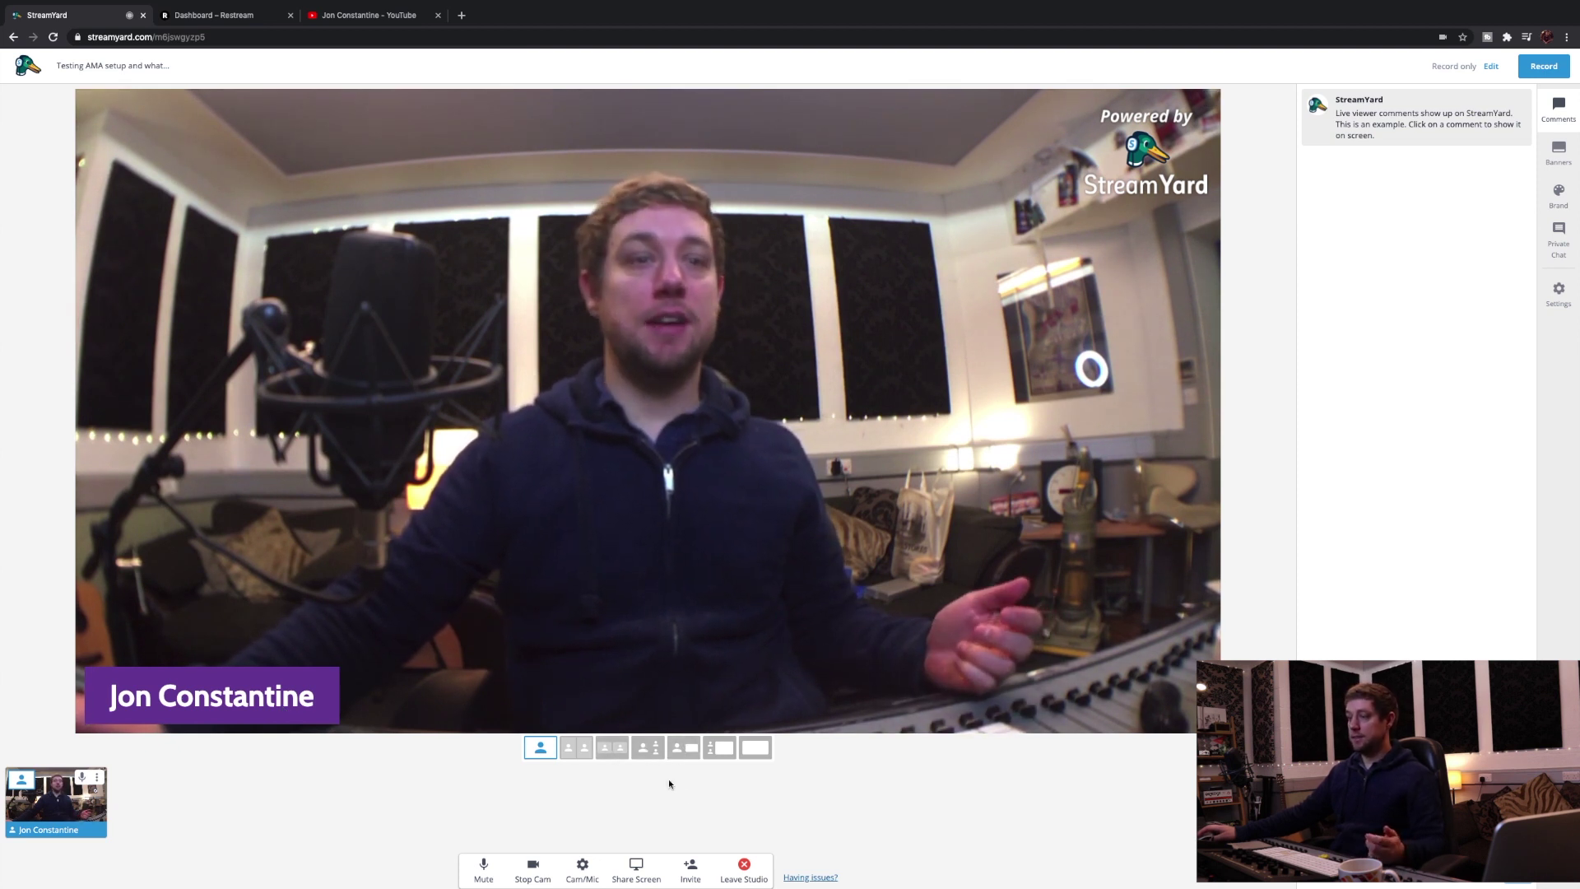
Step: Copy the studio's guest invite link and open facebook.com in a new tab
{"action": "left_click", "coordinate": [693, 869]}
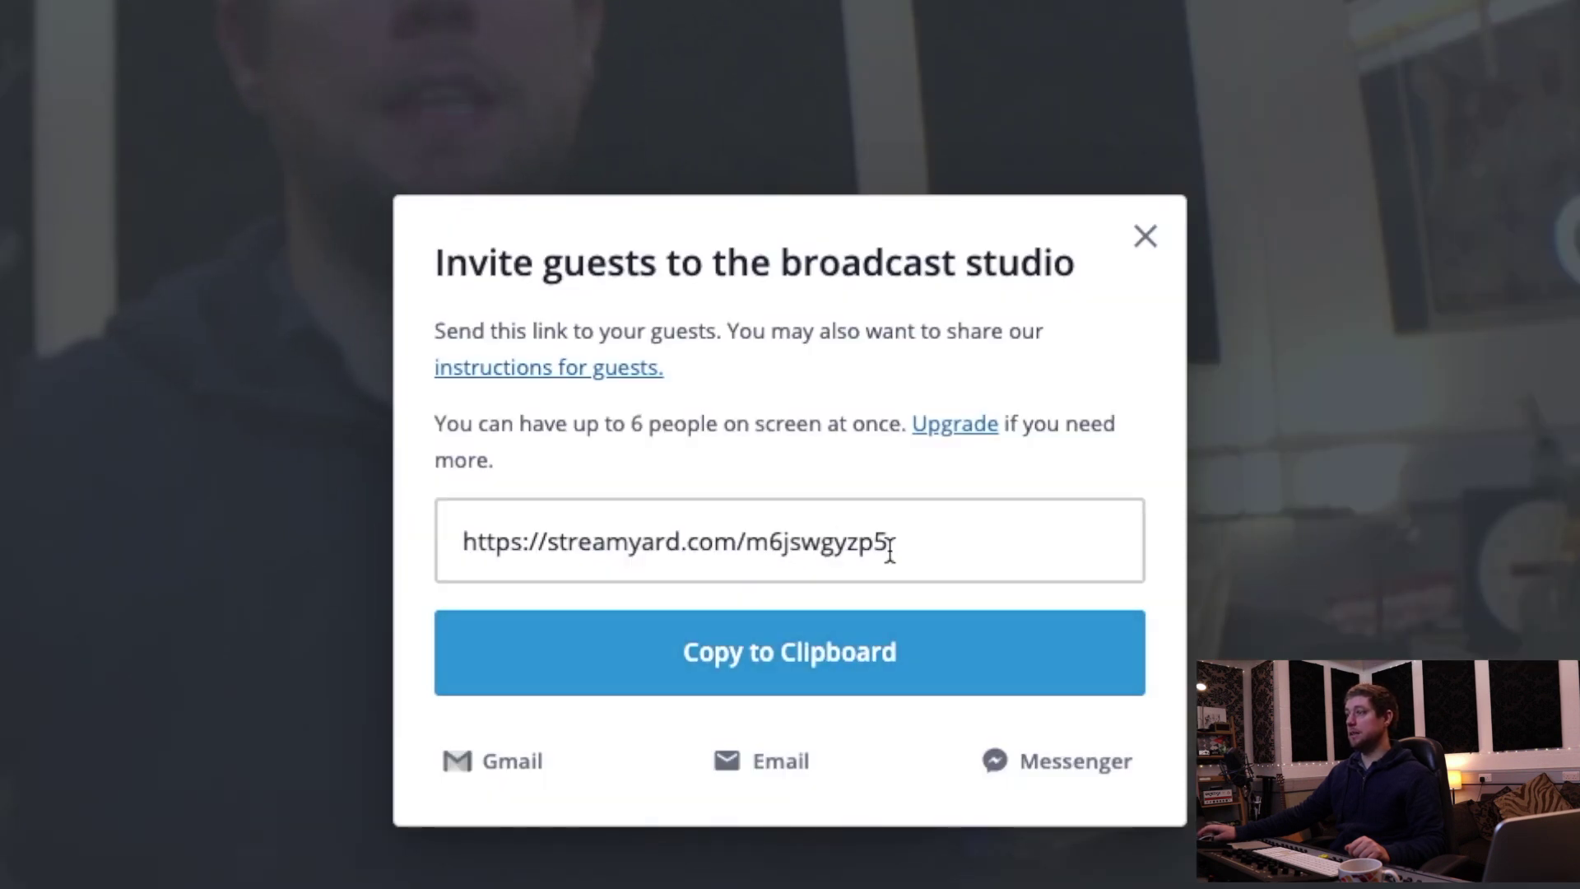
{"action": "left_click", "coordinate": [890, 551]}
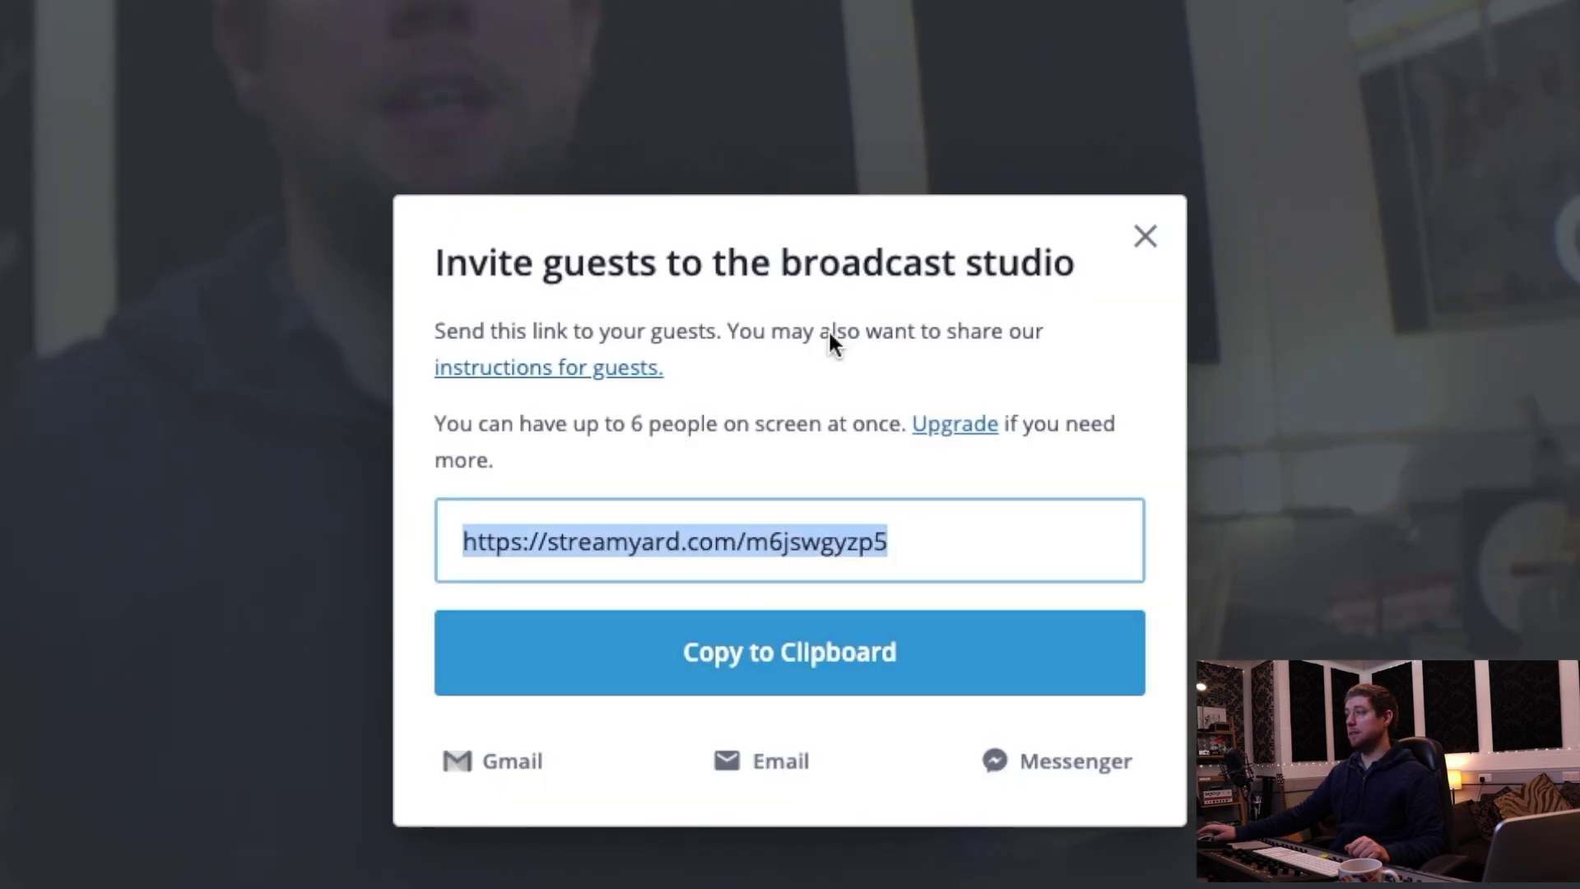
{"action": "left_click", "coordinate": [812, 681]}
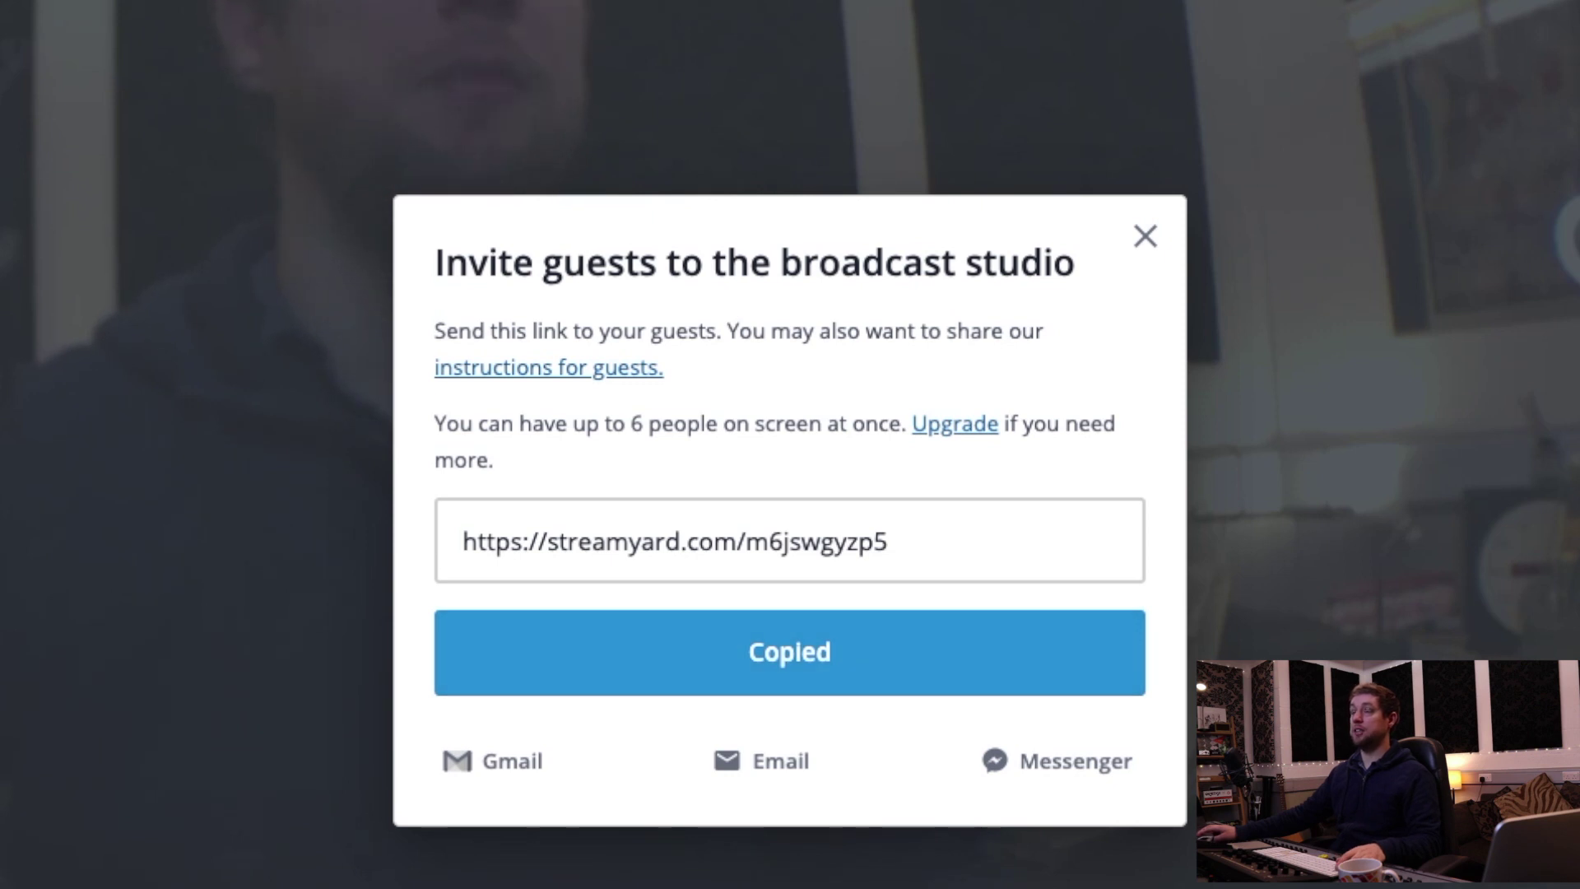
{"action": "key", "text": "ctrl+t"}
{"action": "type", "text": "fa"}
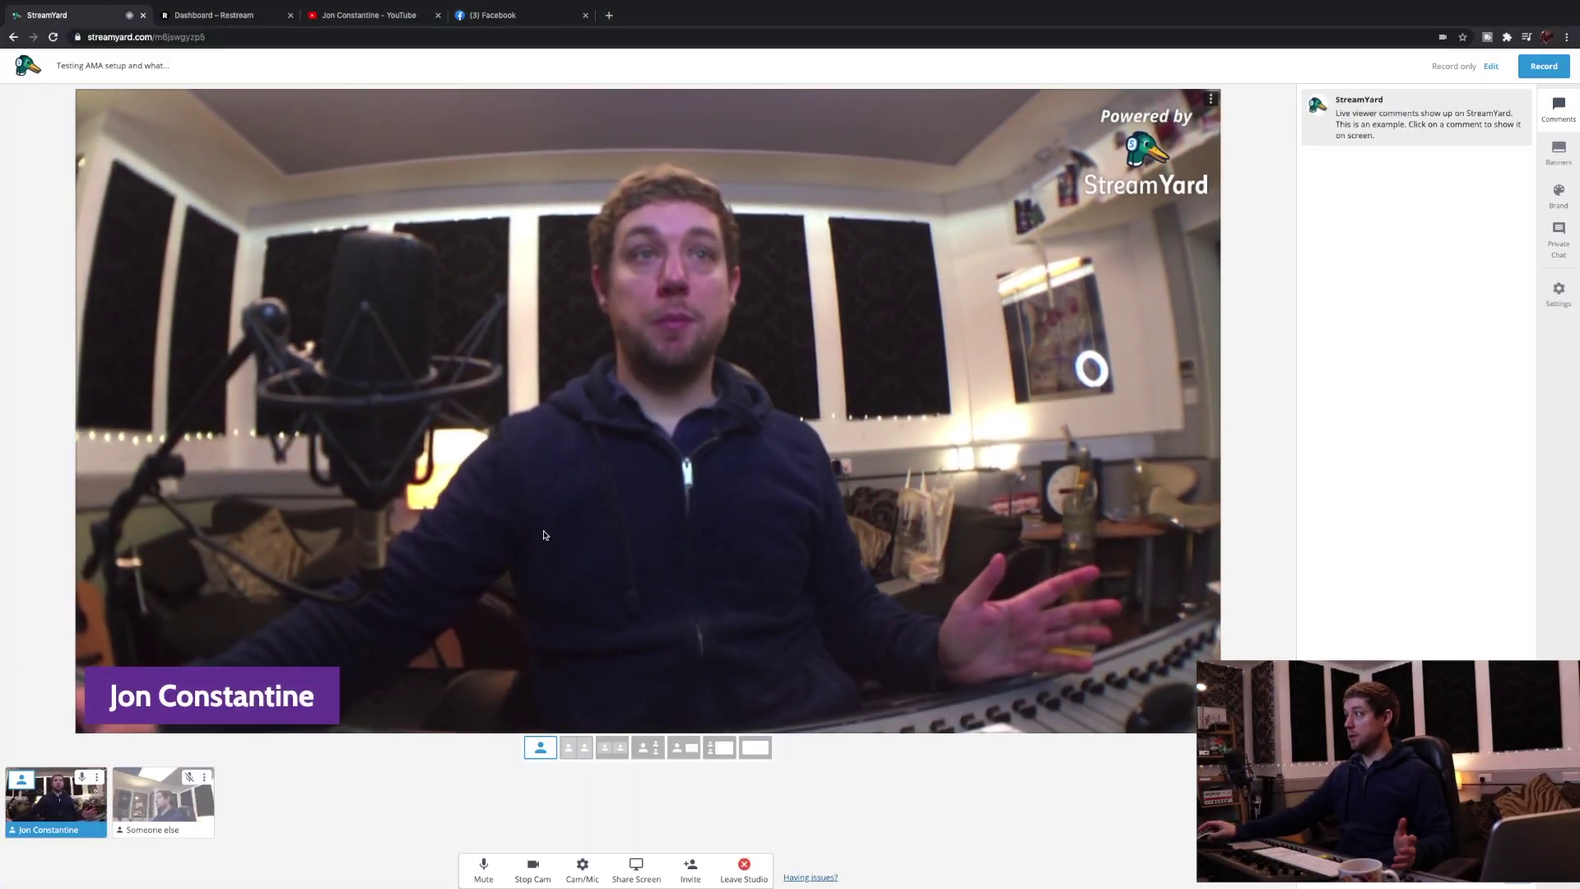
Step: Add Someone else to the stage and switch to the small side-by-side tiles layout
{"action": "left_click", "coordinate": [197, 798]}
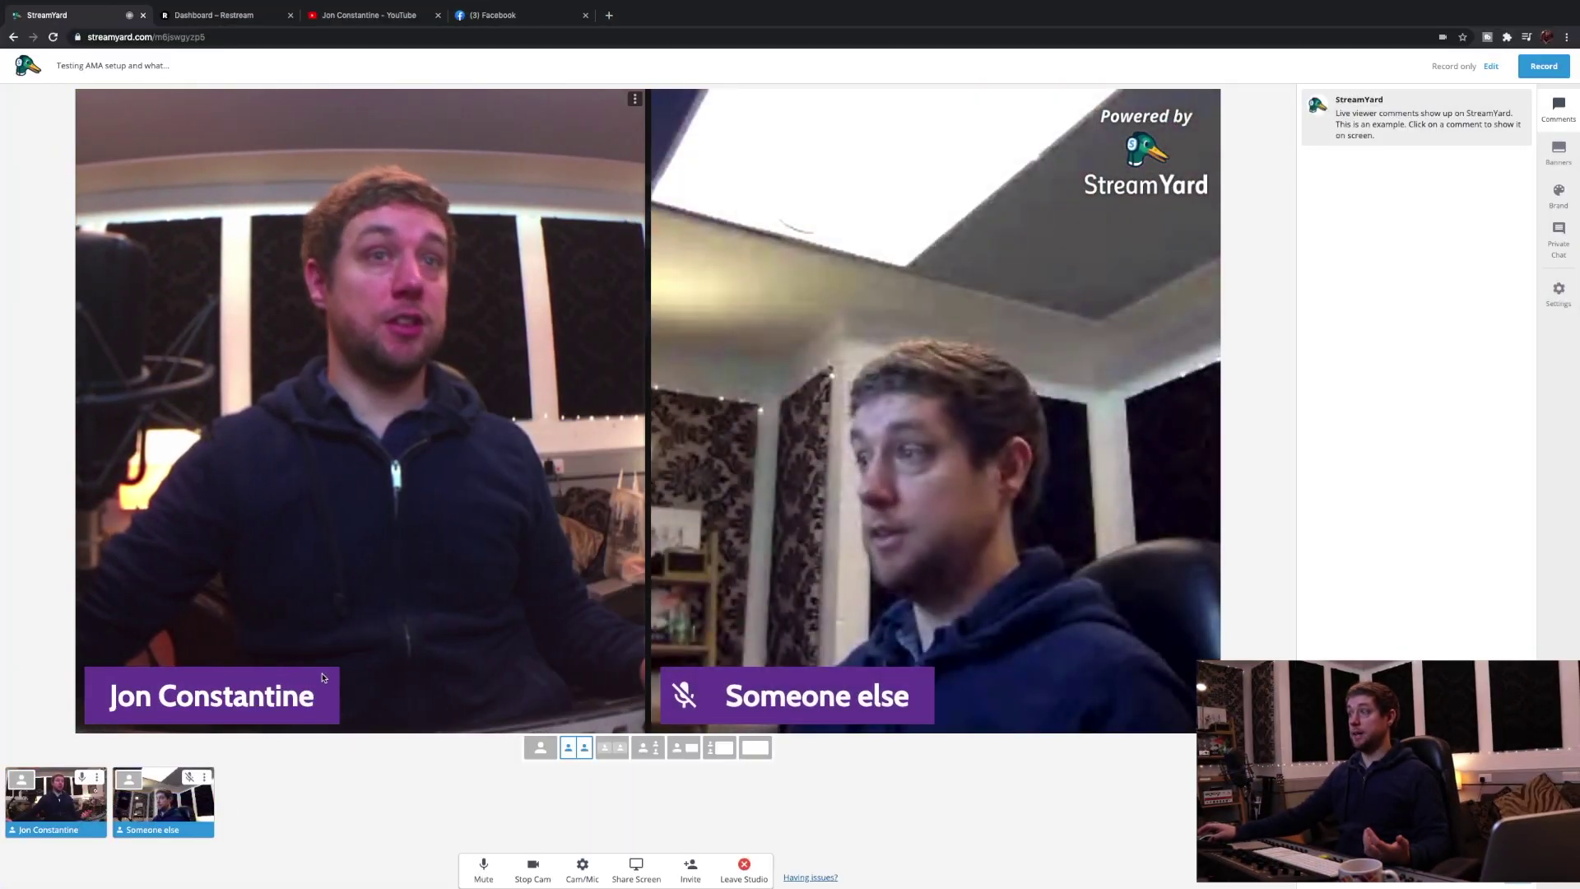
{"action": "left_click", "coordinate": [630, 747]}
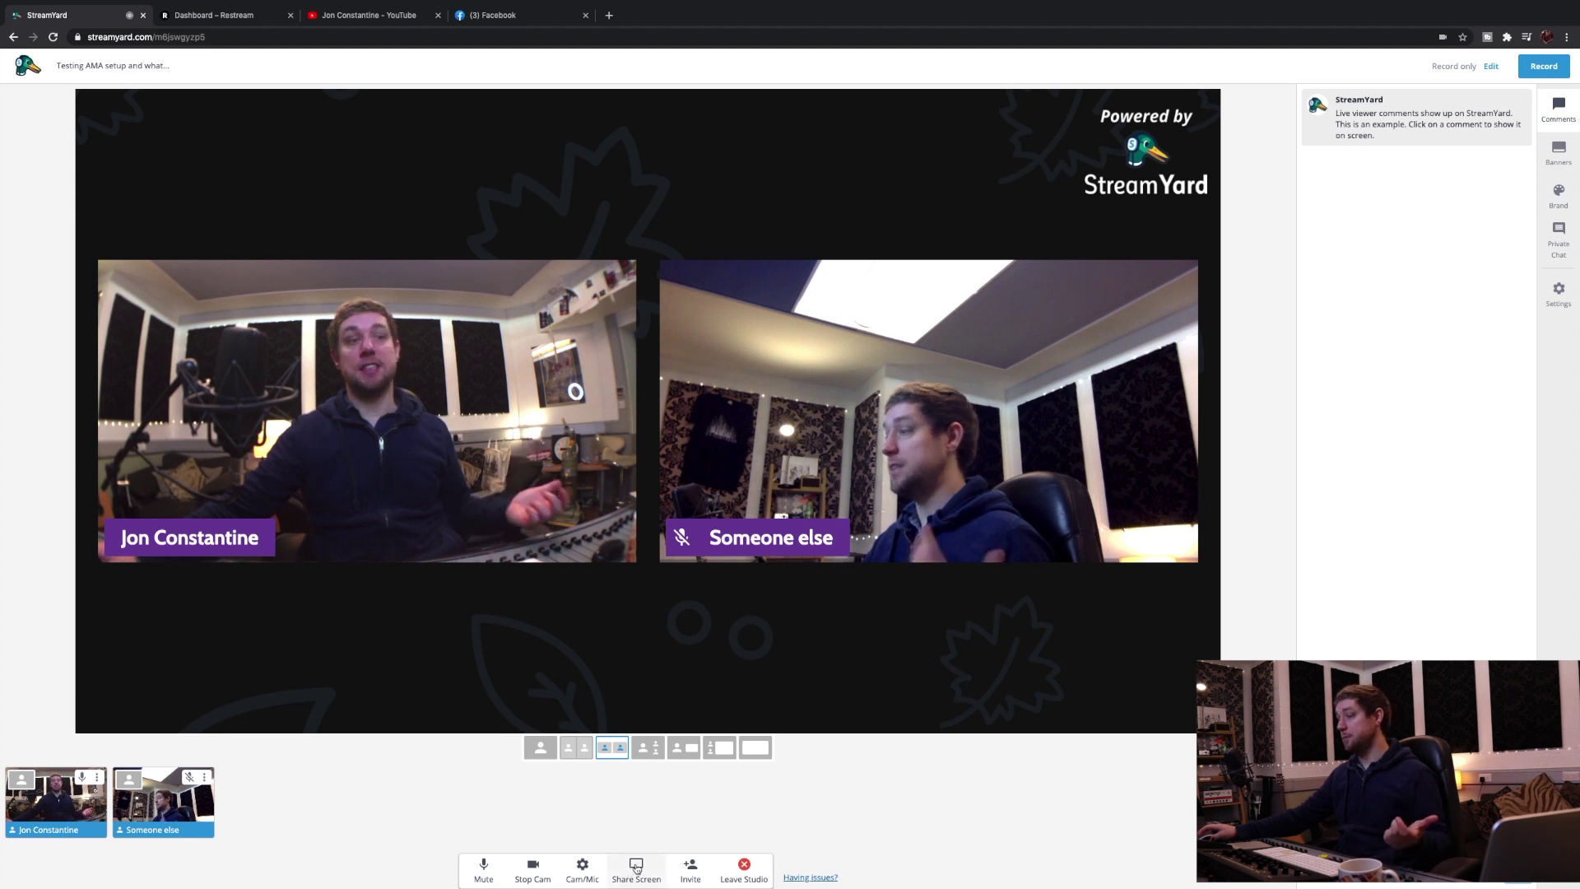
Step: Share the YouTube channel browser tab into the studio and return to StreamYard
{"action": "left_click", "coordinate": [636, 865]}
{"action": "left_click", "coordinate": [781, 555]}
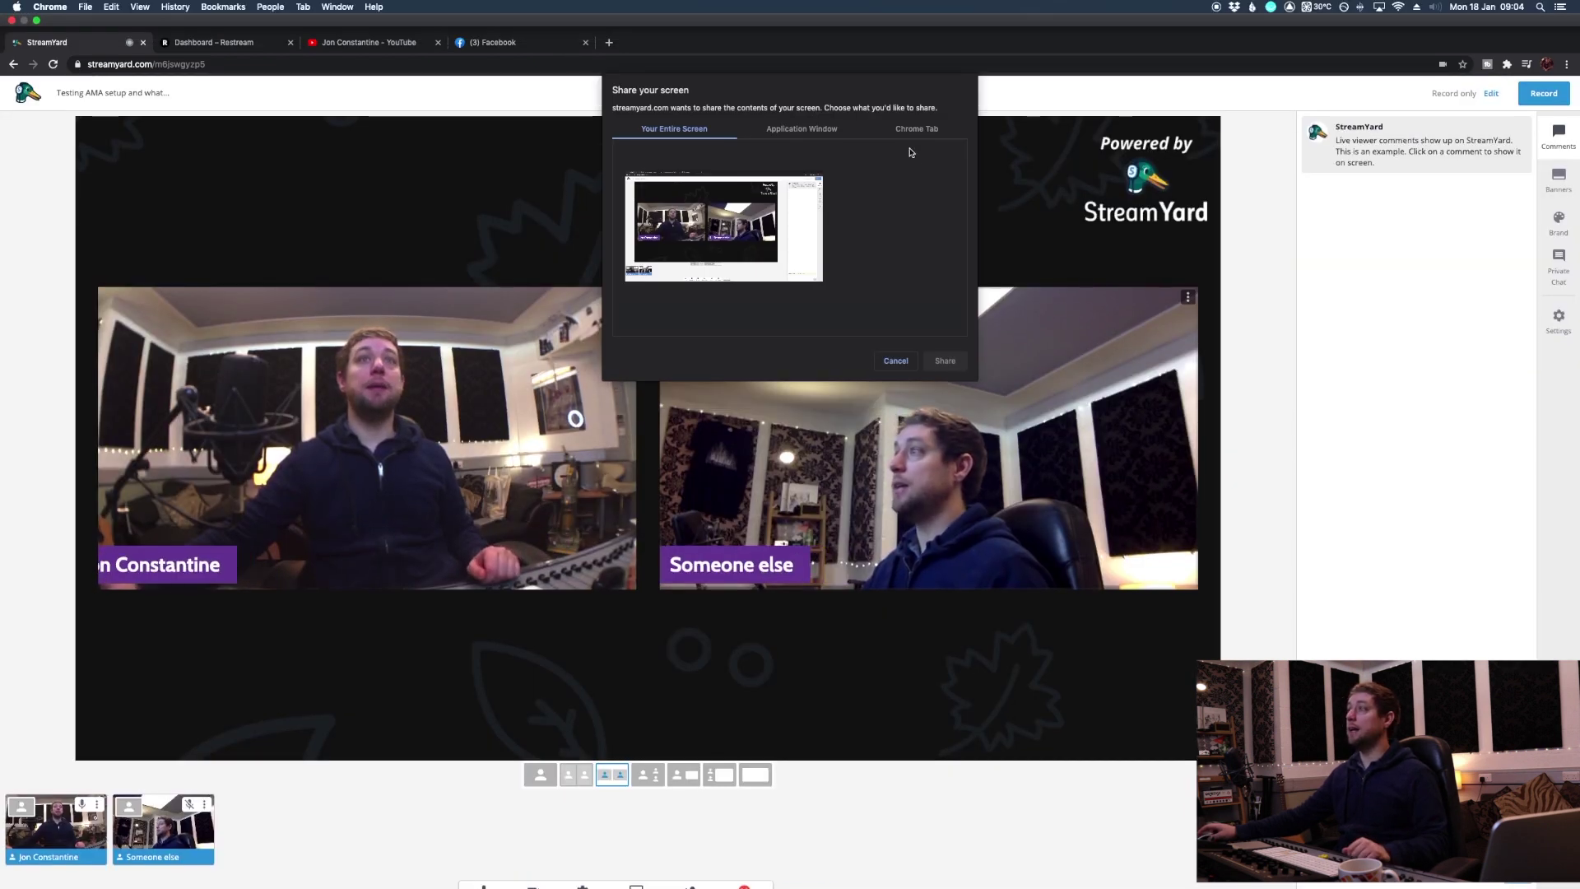
{"action": "left_click", "coordinate": [919, 105]}
{"action": "left_click", "coordinate": [738, 190]}
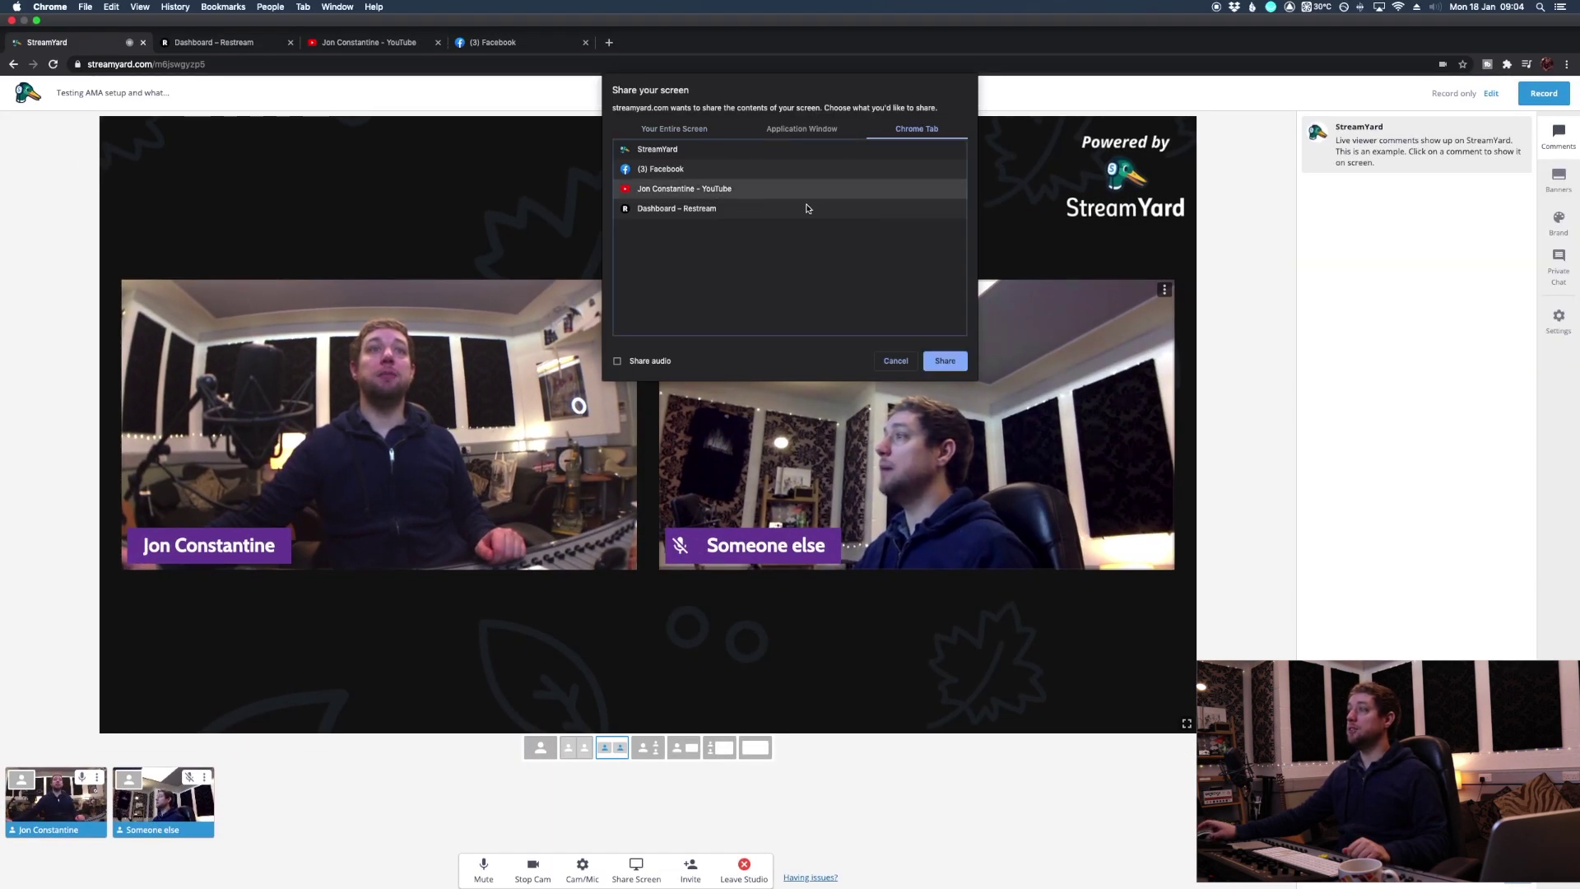
{"action": "left_click", "coordinate": [946, 367]}
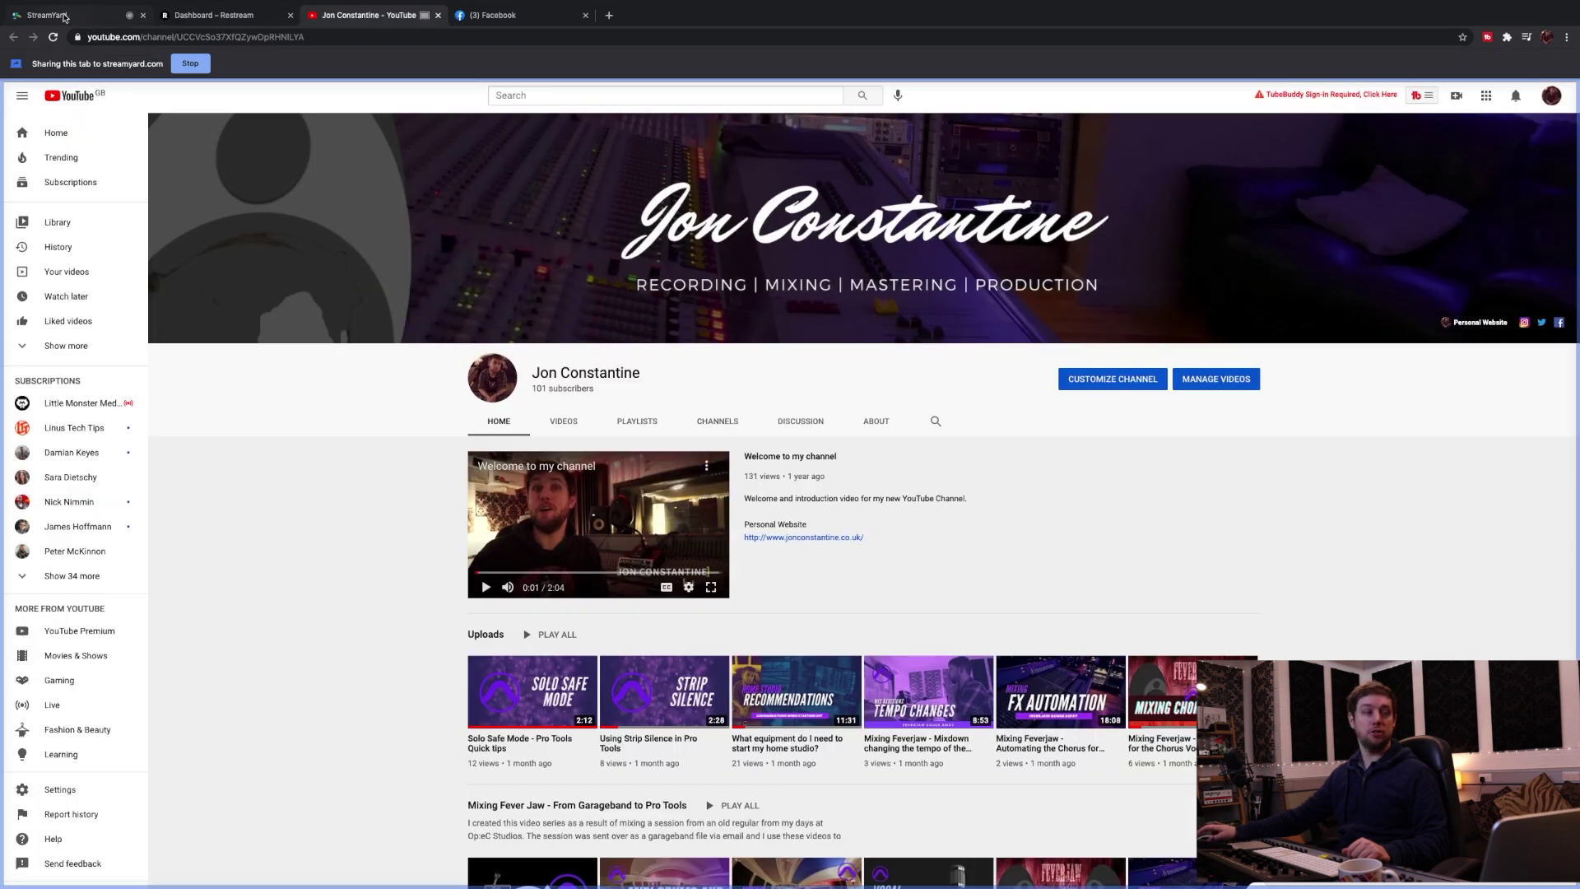
{"action": "left_click", "coordinate": [64, 17]}
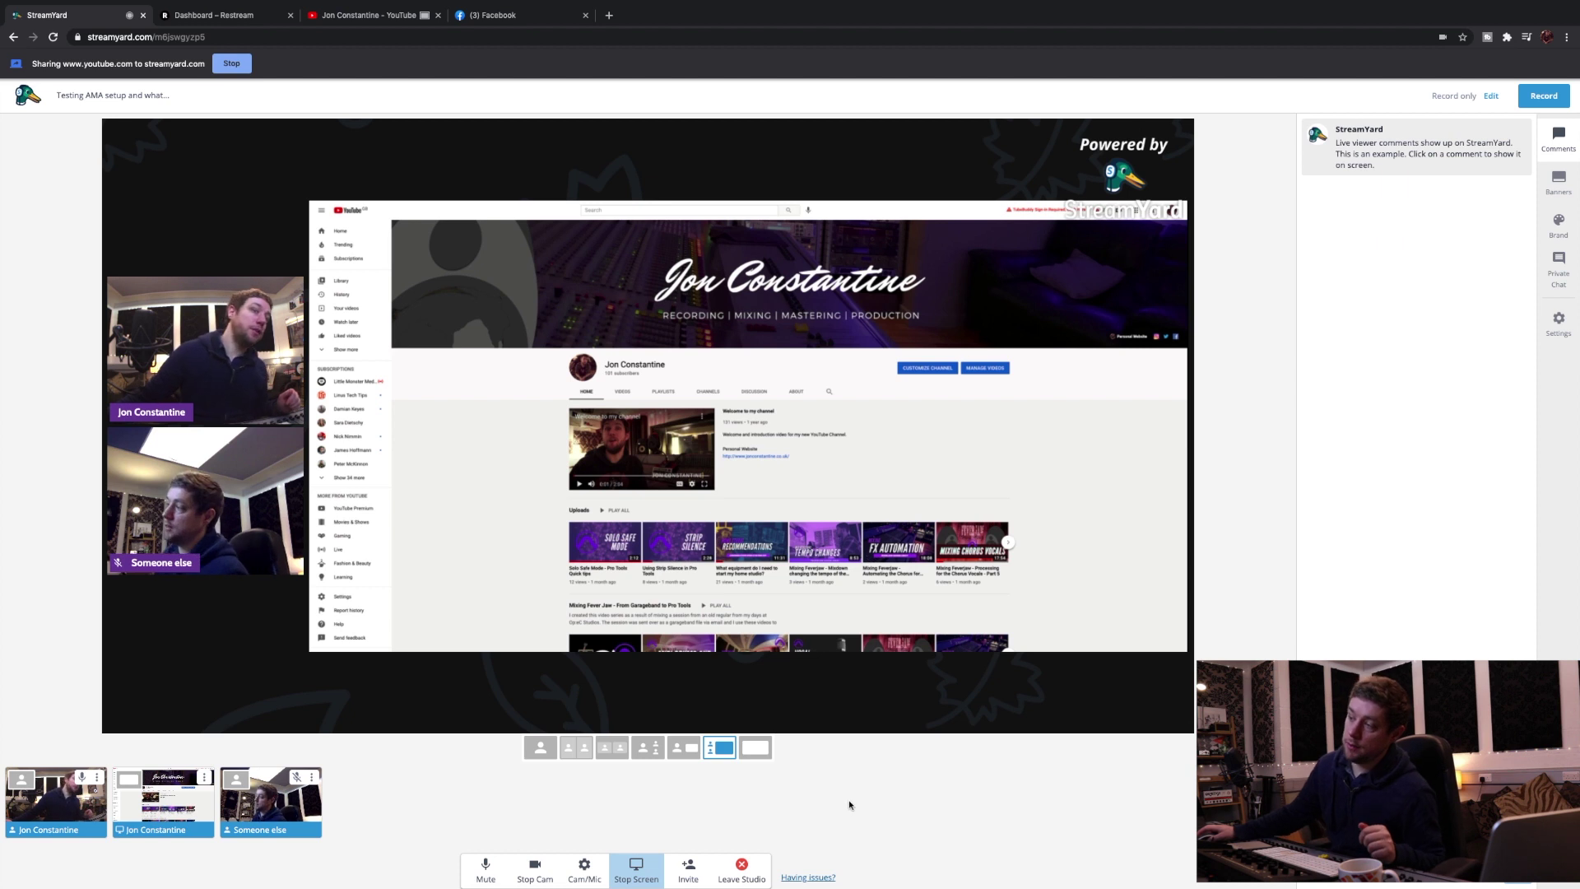
Step: Try the full-screen and side-by-side share layouts, then remove the YouTube screen share
{"action": "left_click", "coordinate": [750, 754]}
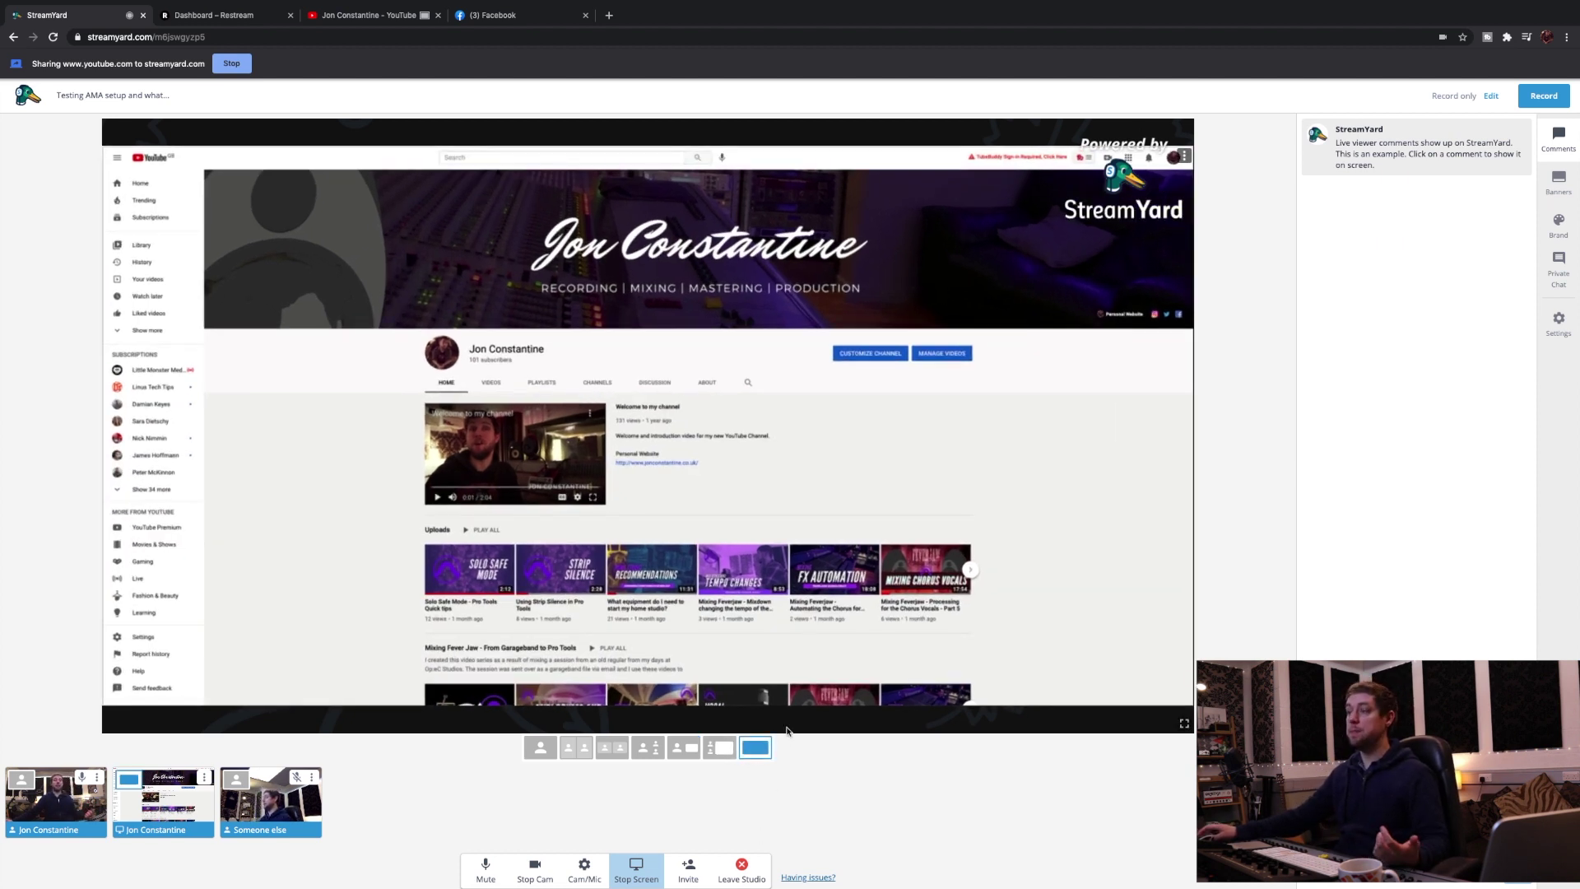
{"action": "left_click", "coordinate": [720, 748]}
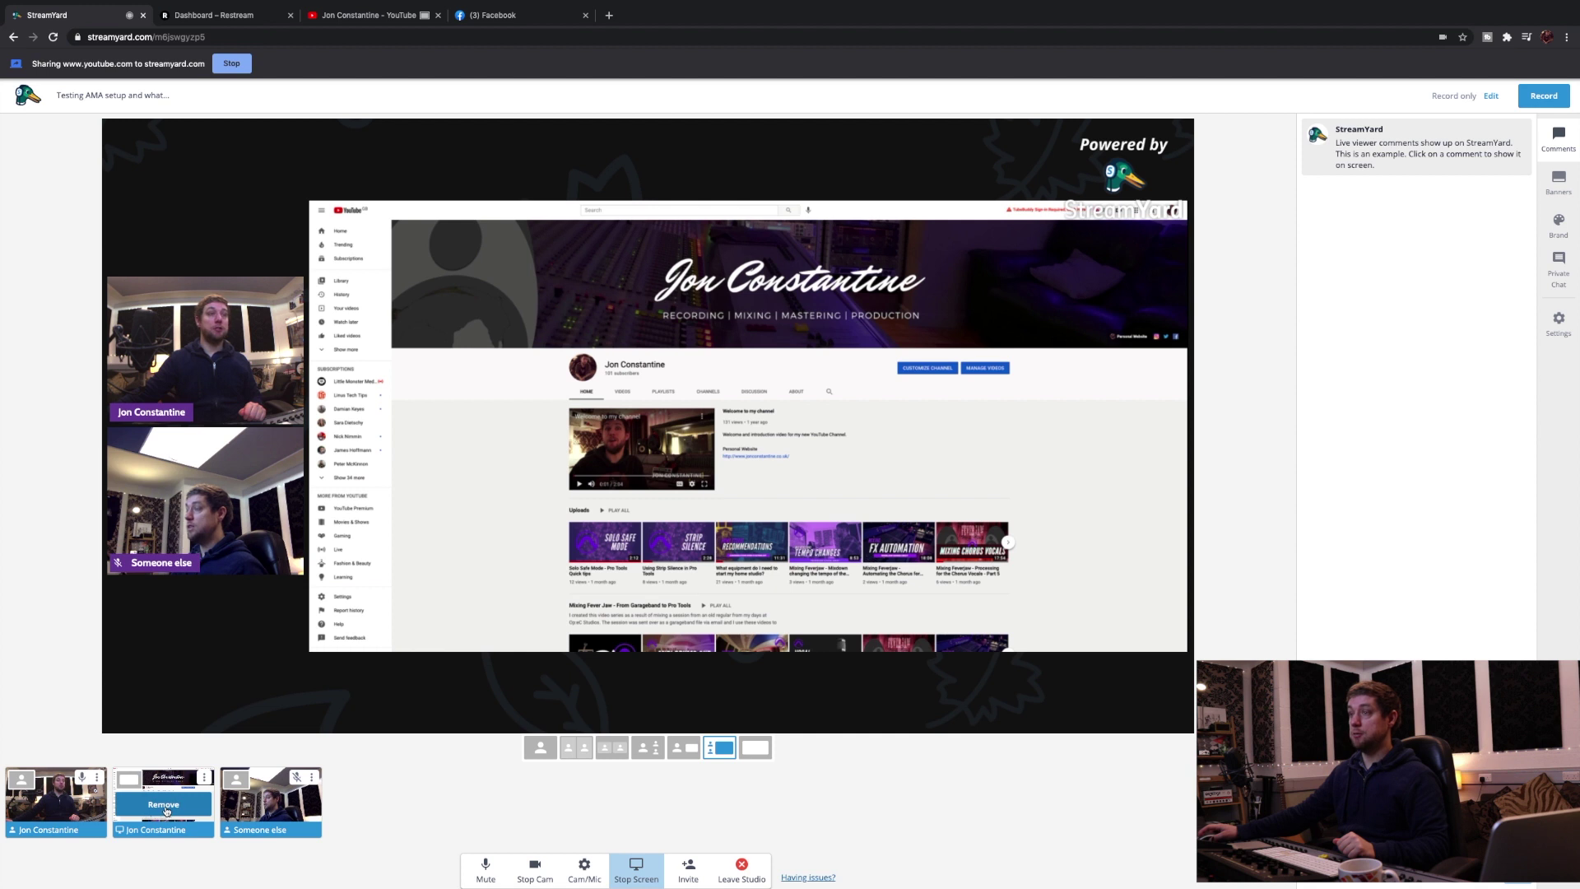
{"action": "left_click", "coordinate": [166, 806]}
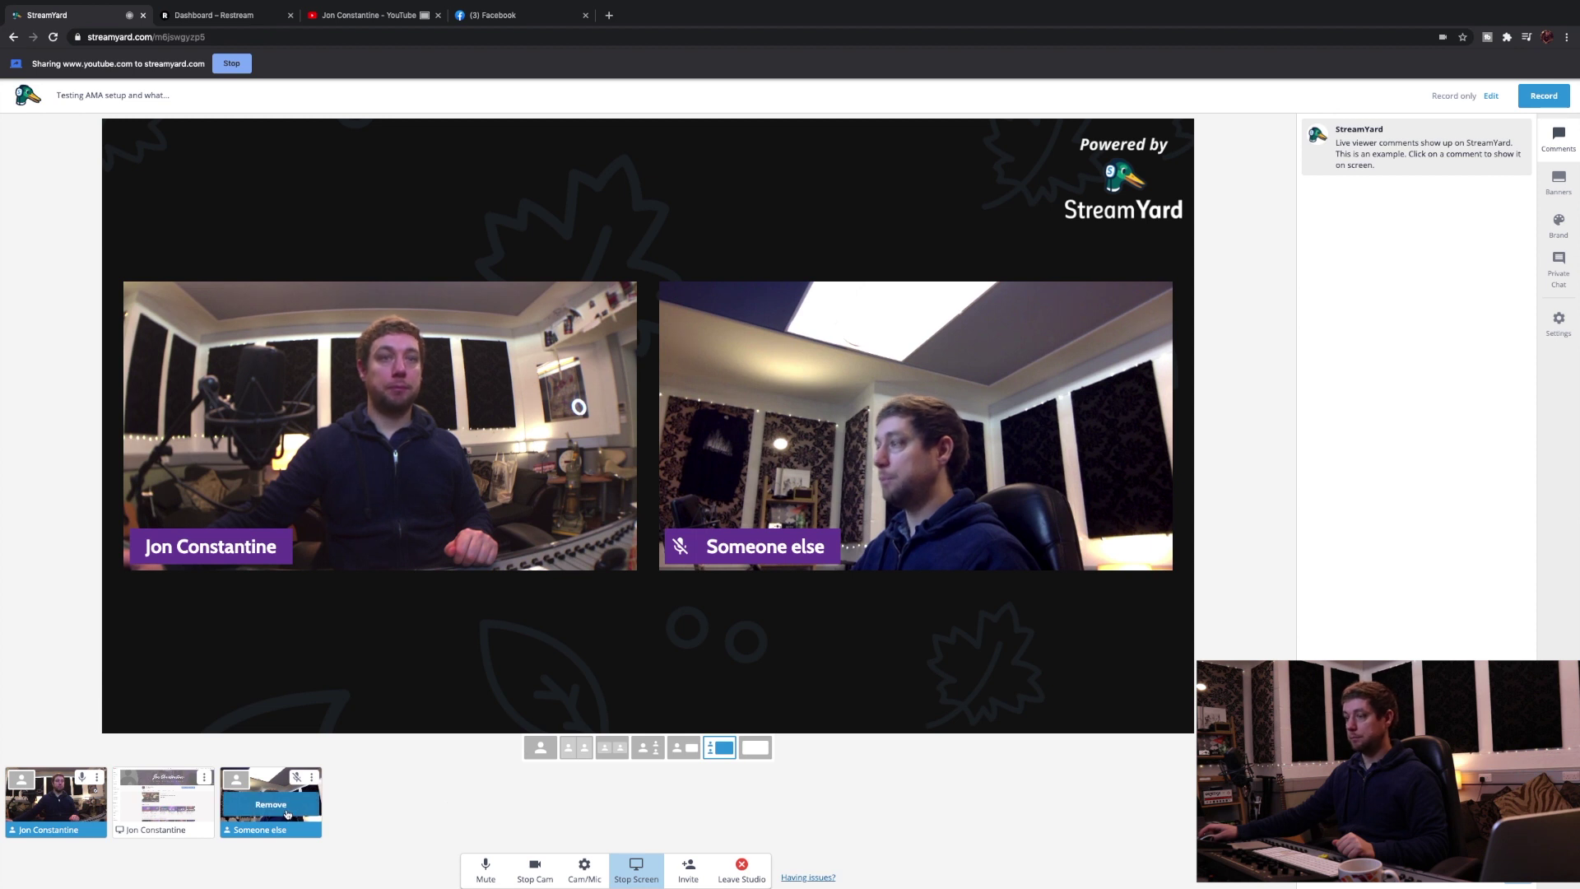
Step: Toggle the guest and host off and back on stage, then show the example viewer comment
{"action": "left_click", "coordinate": [288, 811]}
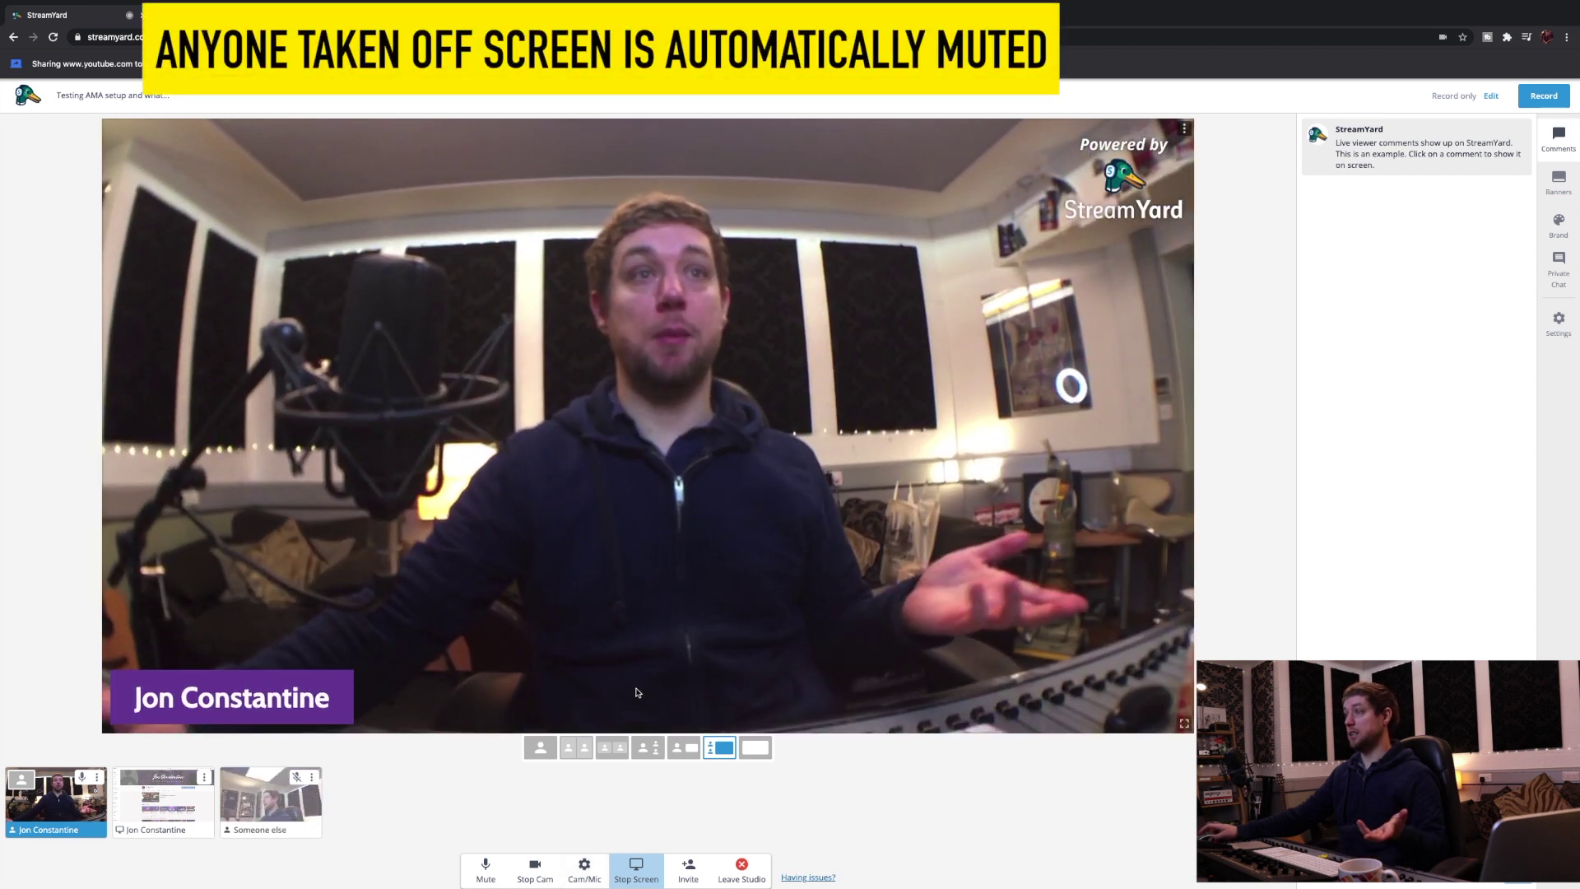
{"action": "left_click", "coordinate": [271, 798]}
{"action": "left_click", "coordinate": [56, 799]}
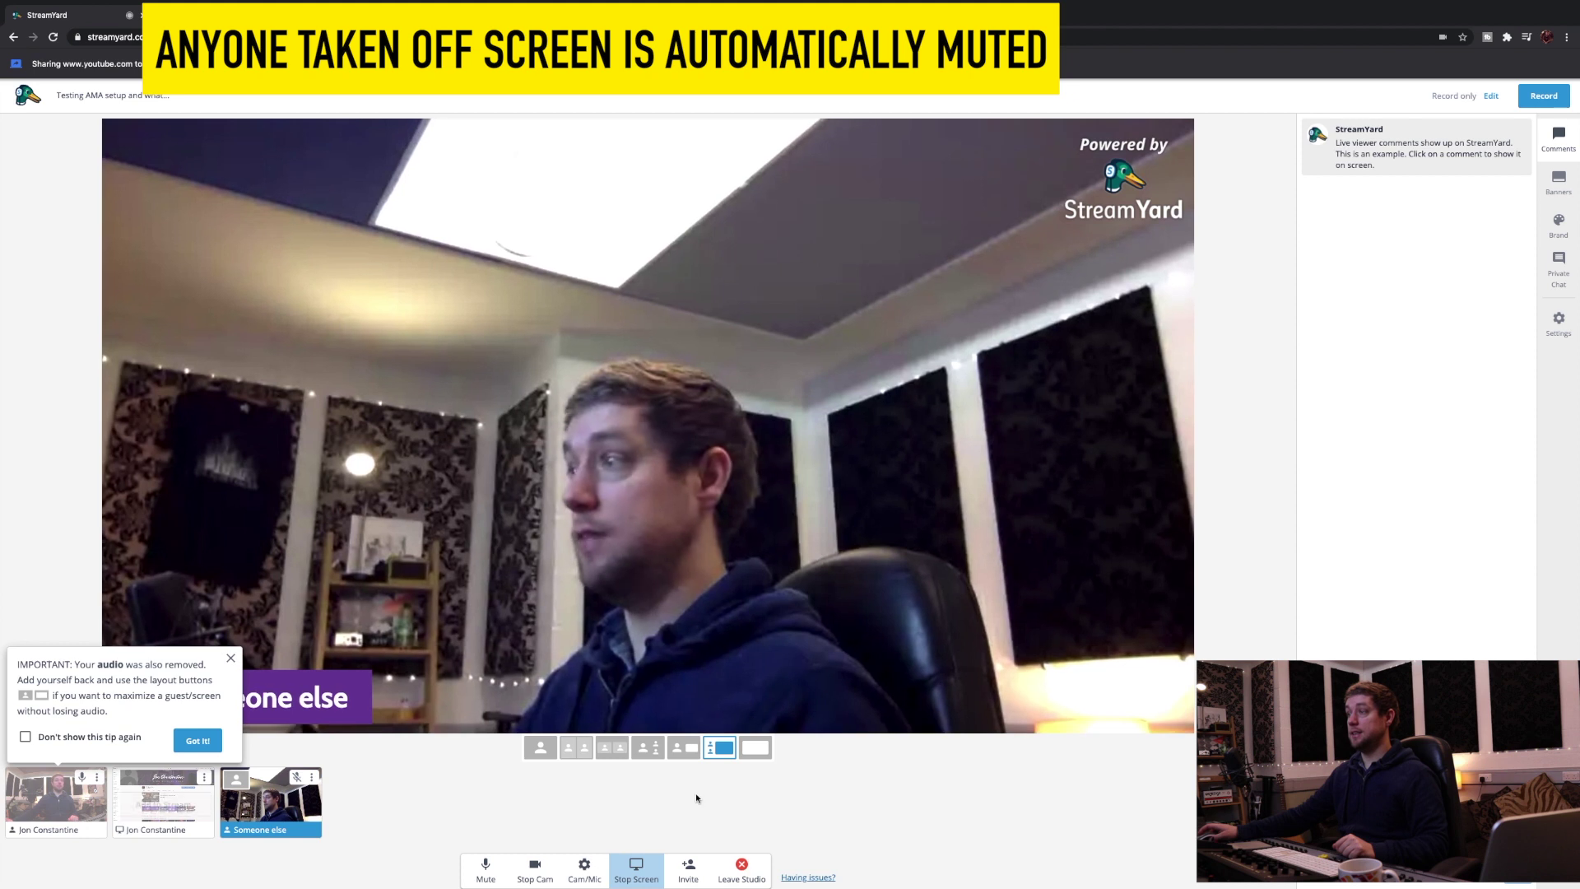
{"action": "left_click", "coordinate": [197, 740]}
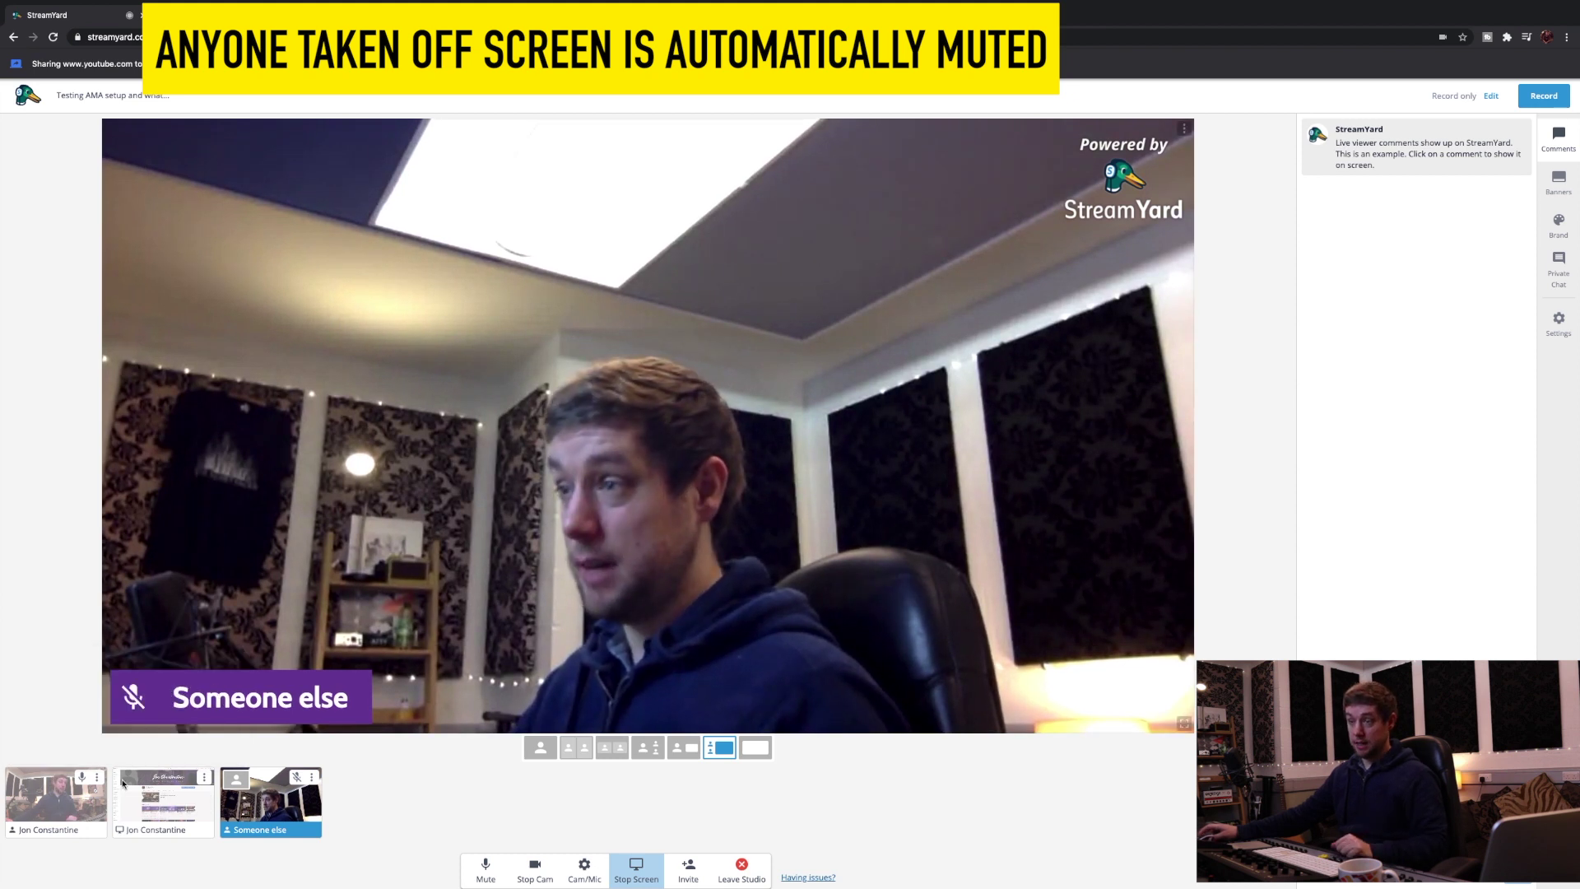
{"action": "left_click", "coordinate": [57, 807]}
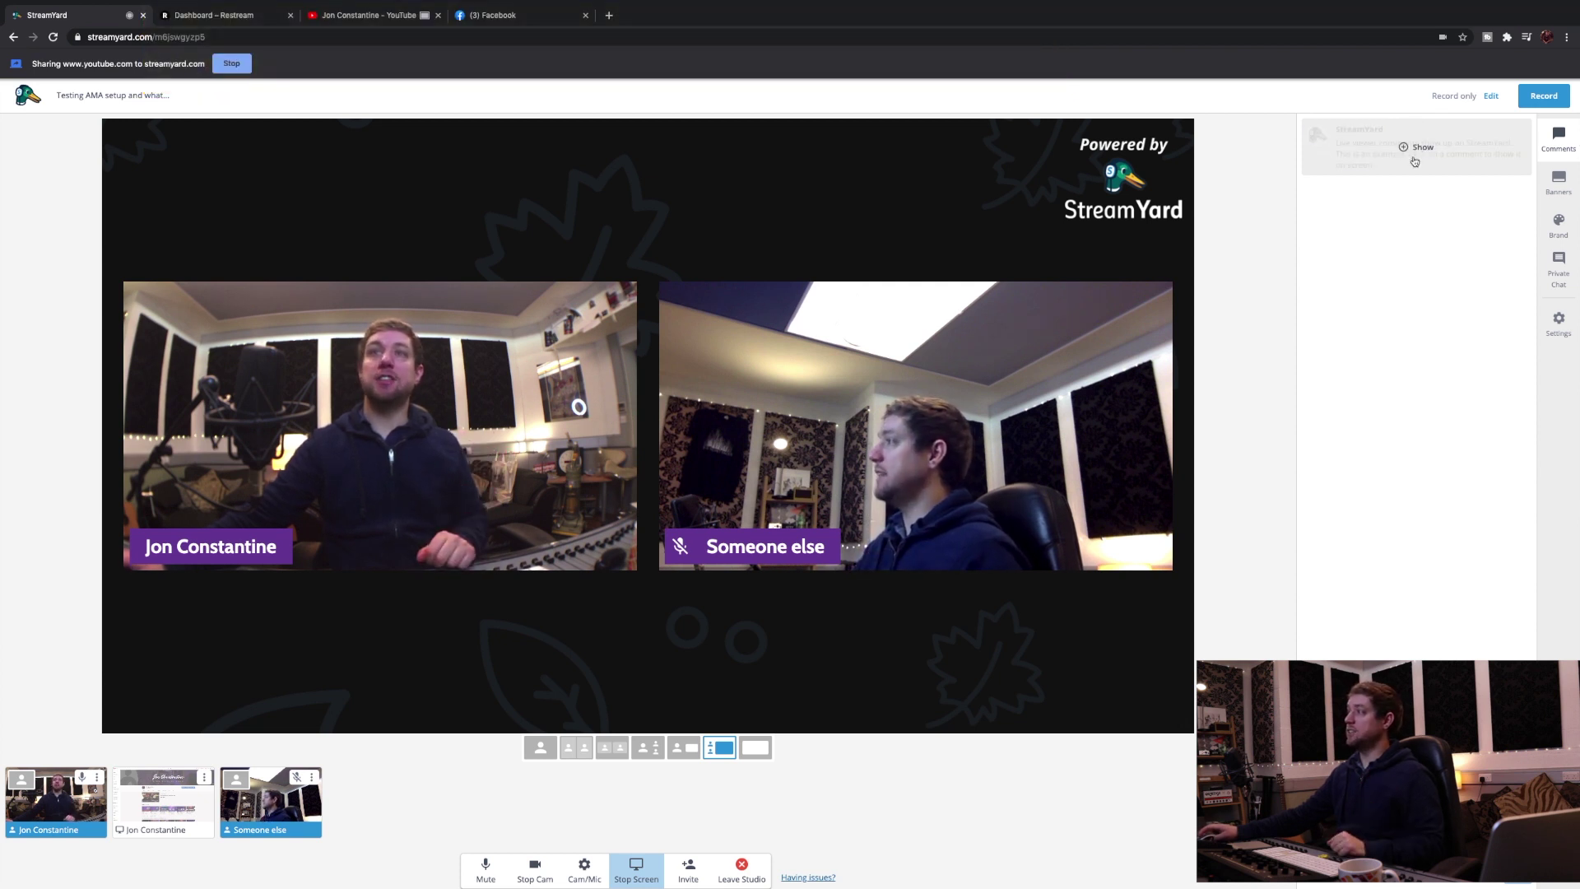
{"action": "left_click", "coordinate": [1417, 148]}
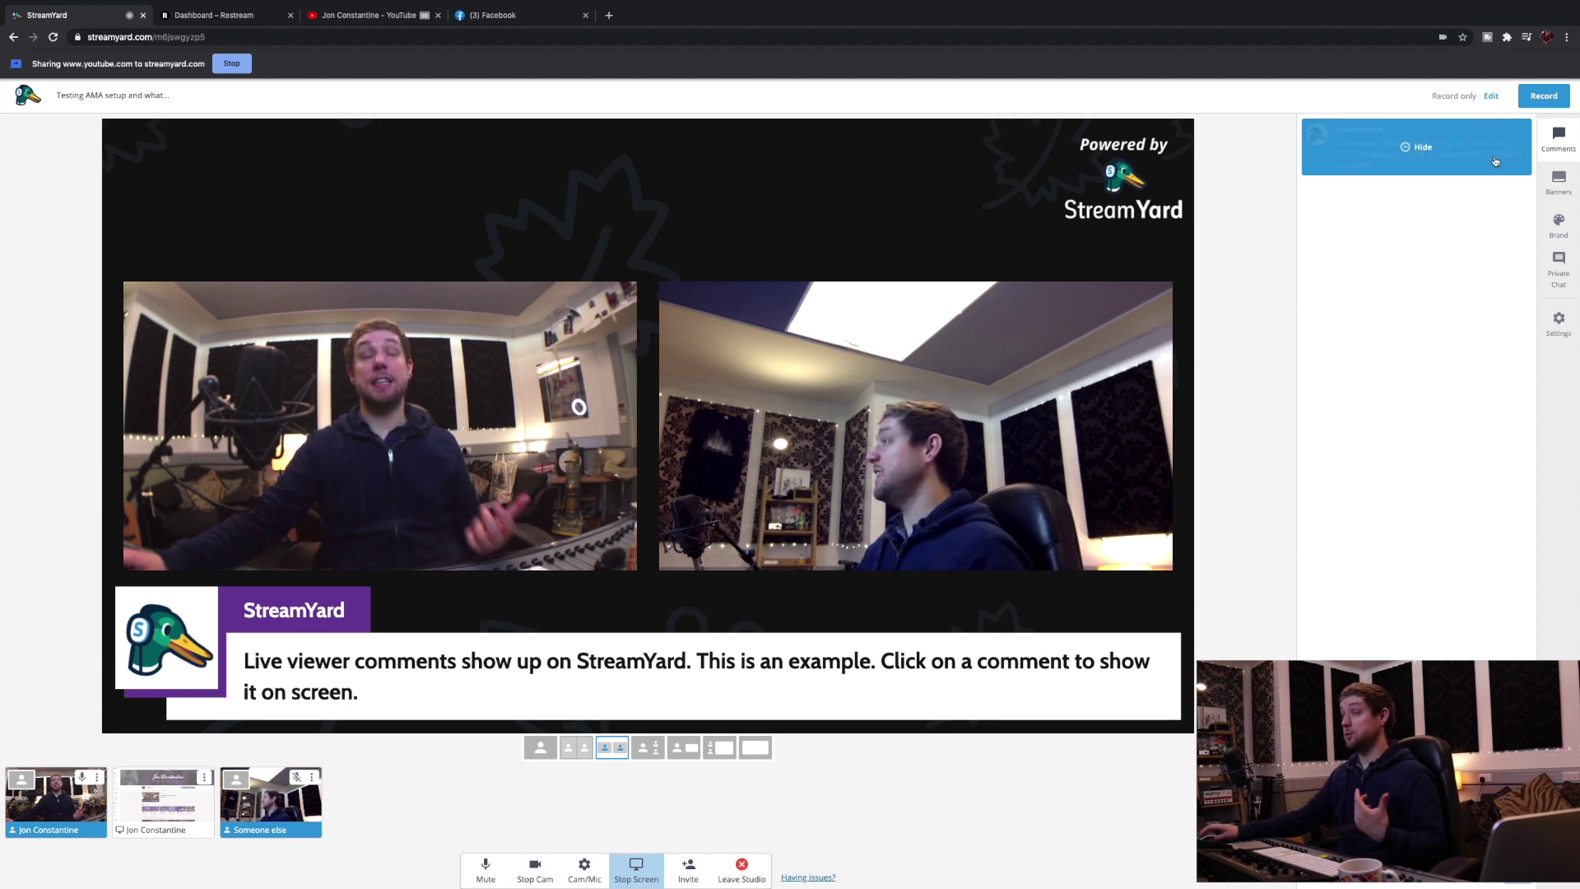
Step: Re-show the viewer comment and put the scrolling ticker banner on stage
{"action": "left_click", "coordinate": [1424, 152]}
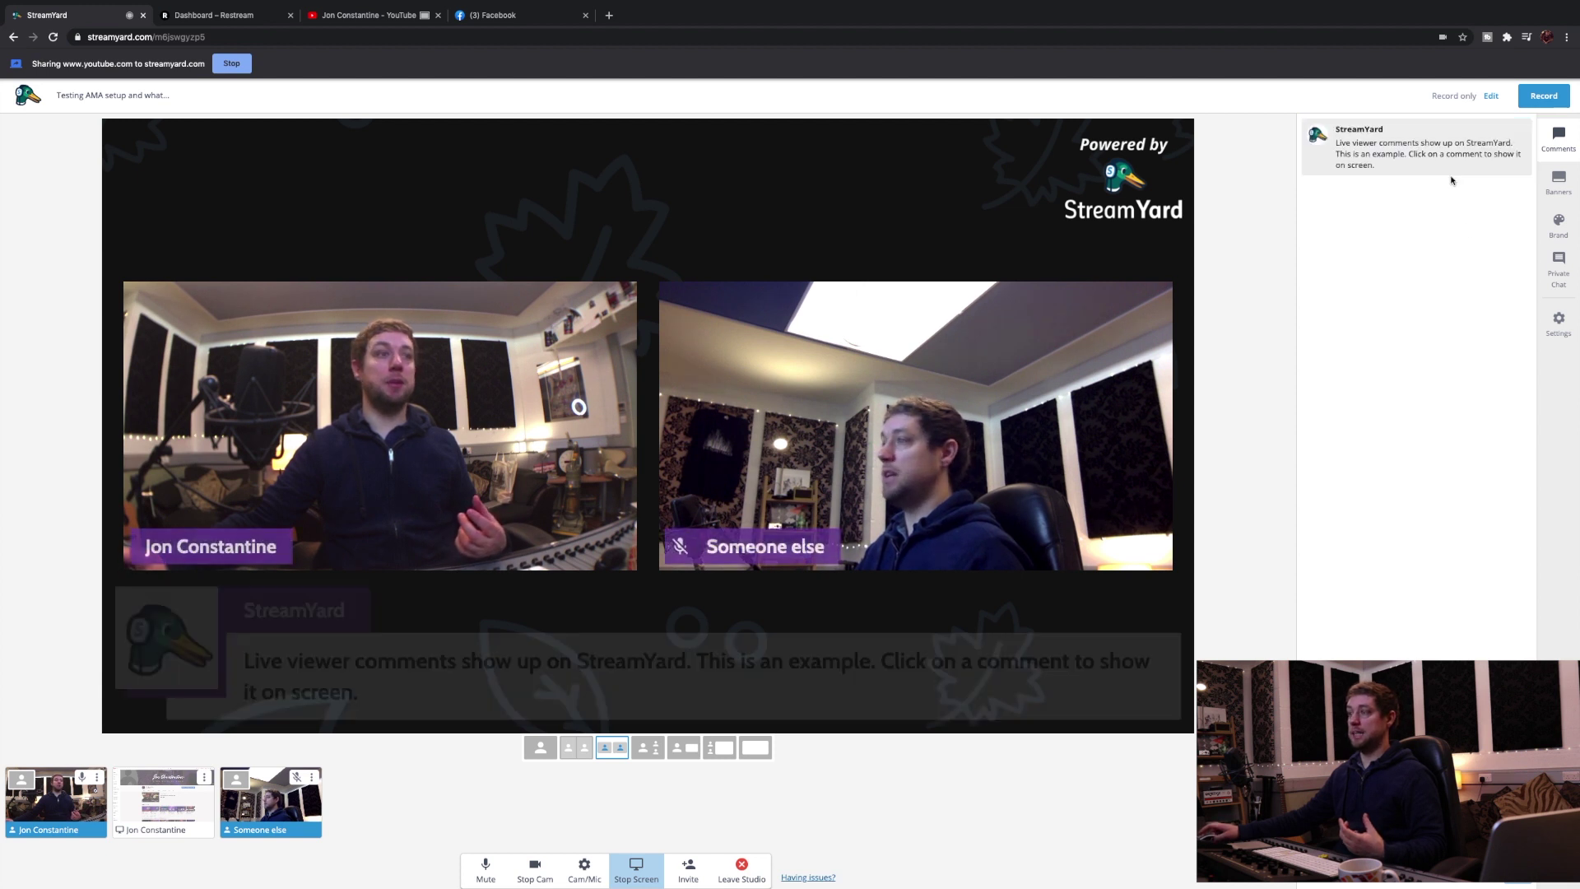
{"action": "left_click", "coordinate": [1430, 144]}
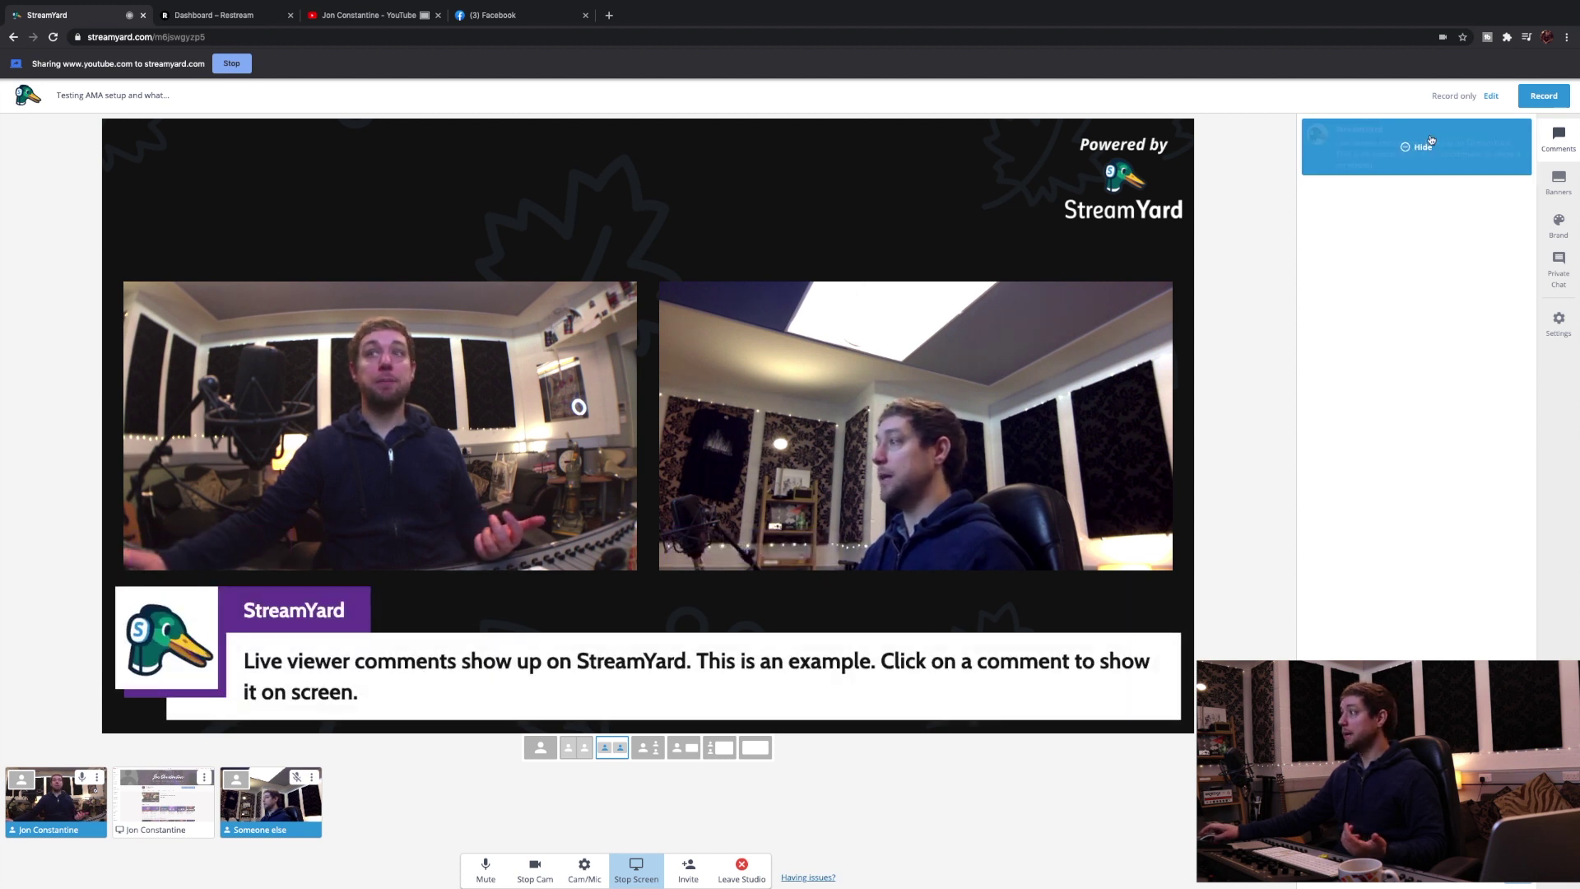
{"action": "left_click", "coordinate": [1558, 183]}
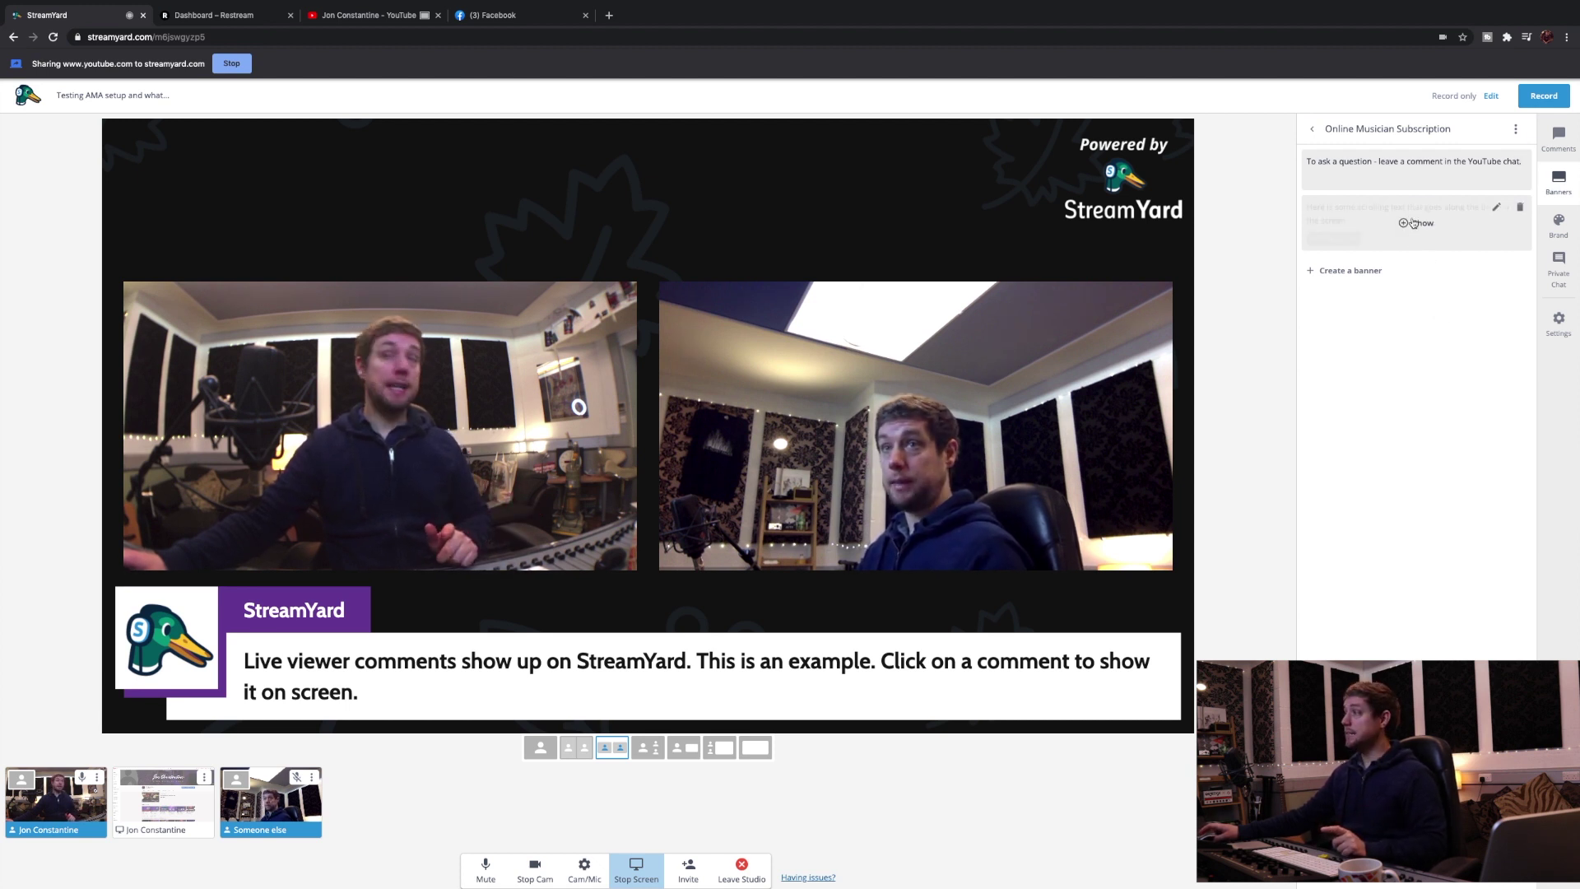
{"action": "left_click", "coordinate": [1440, 236]}
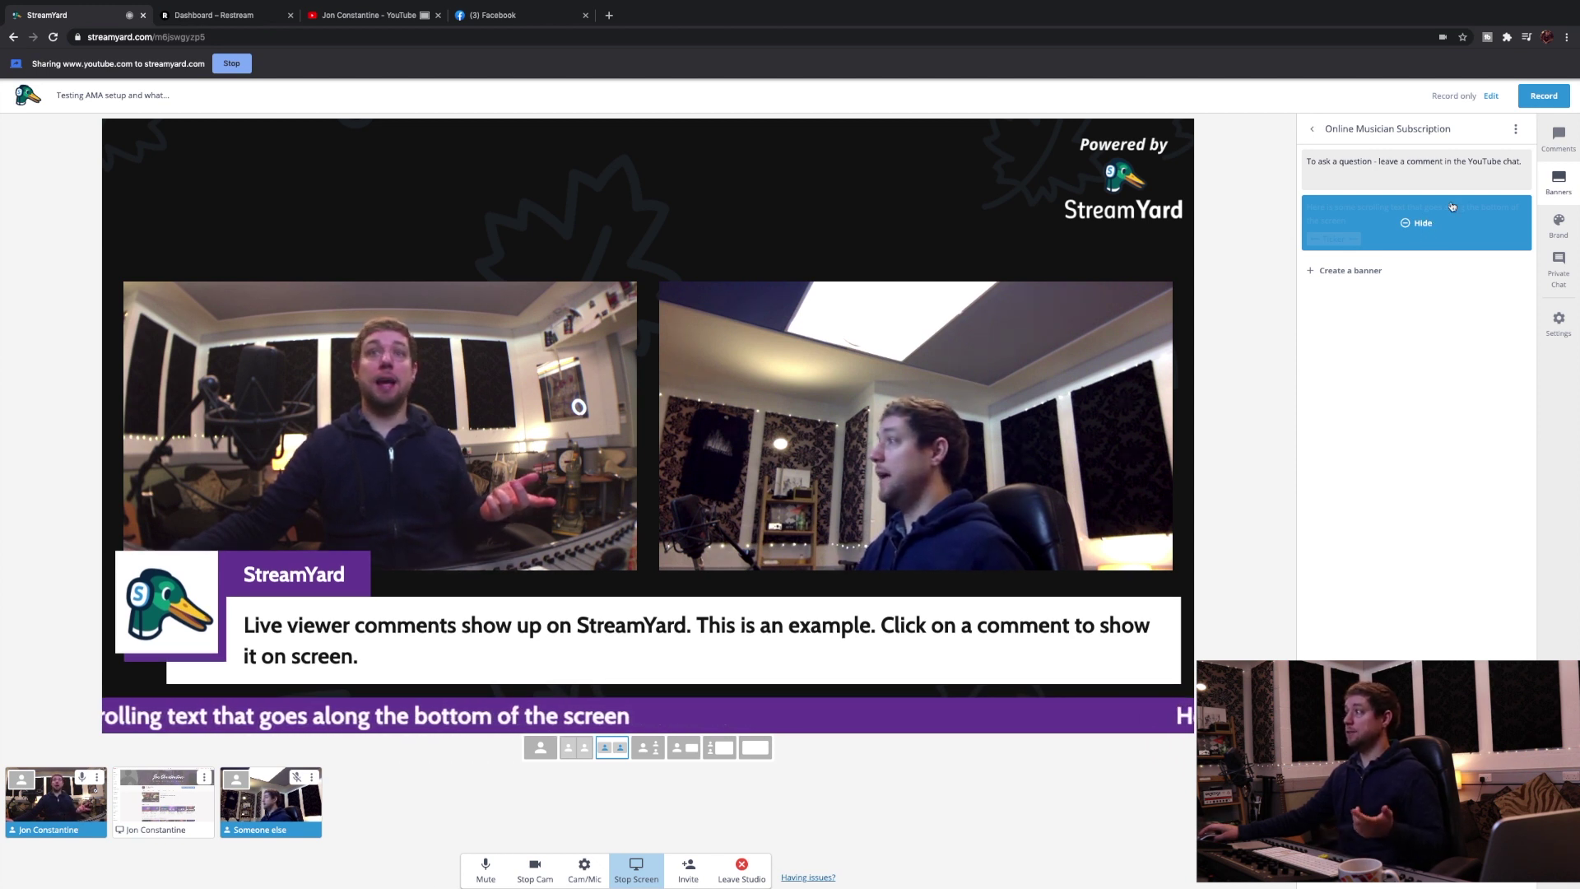
Step: Show and hide the ask-a-question banner, then bring up the brand settings
{"action": "left_click", "coordinate": [1411, 172]}
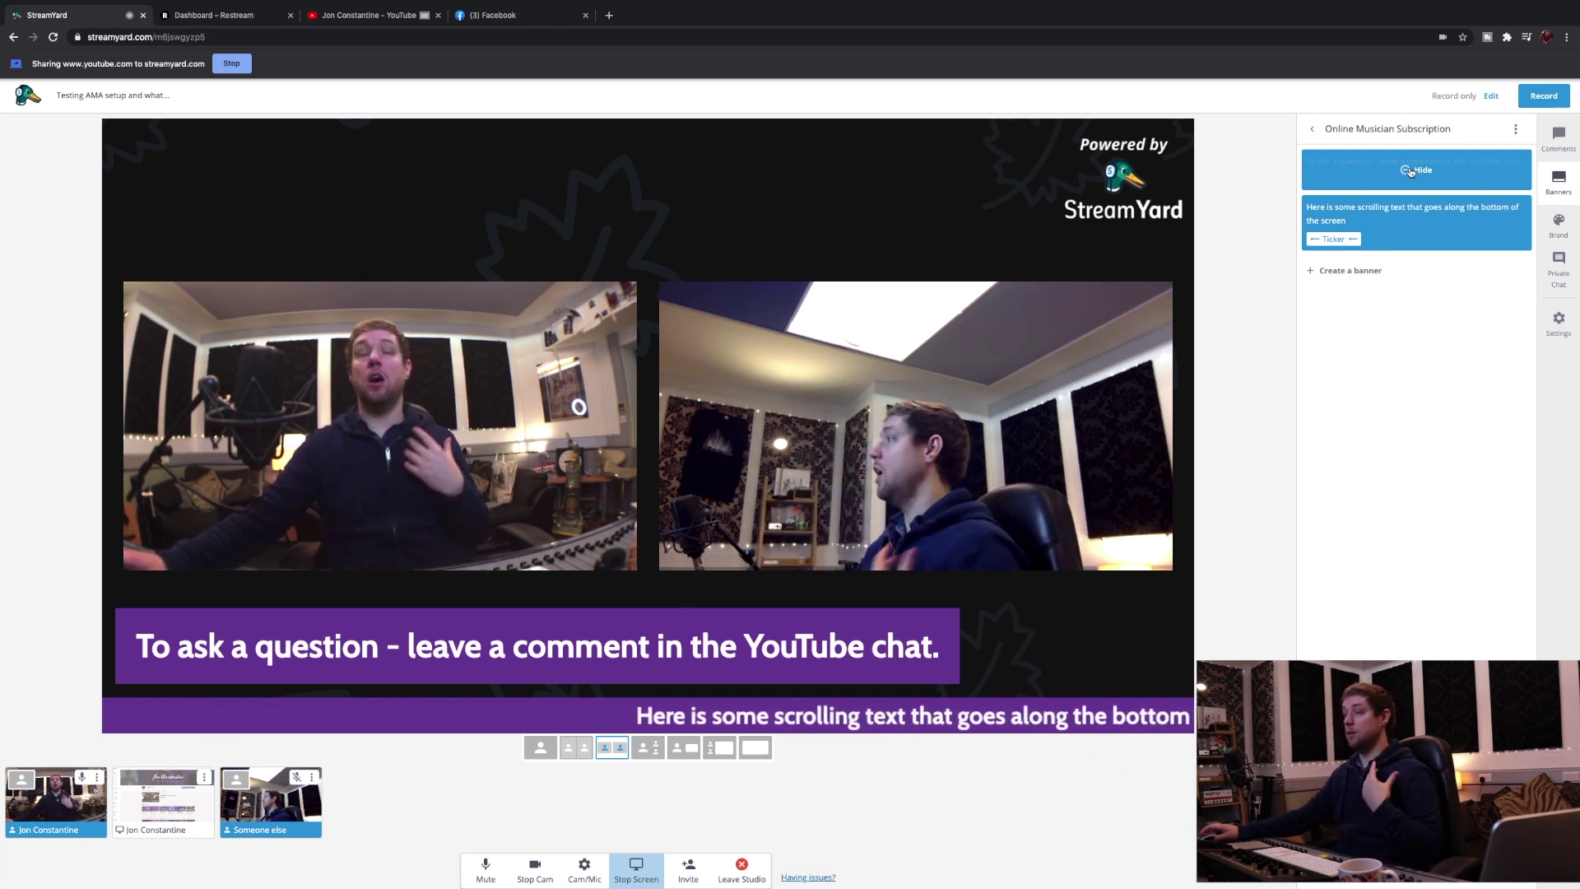
{"action": "left_click", "coordinate": [1412, 171]}
{"action": "left_click", "coordinate": [1558, 224]}
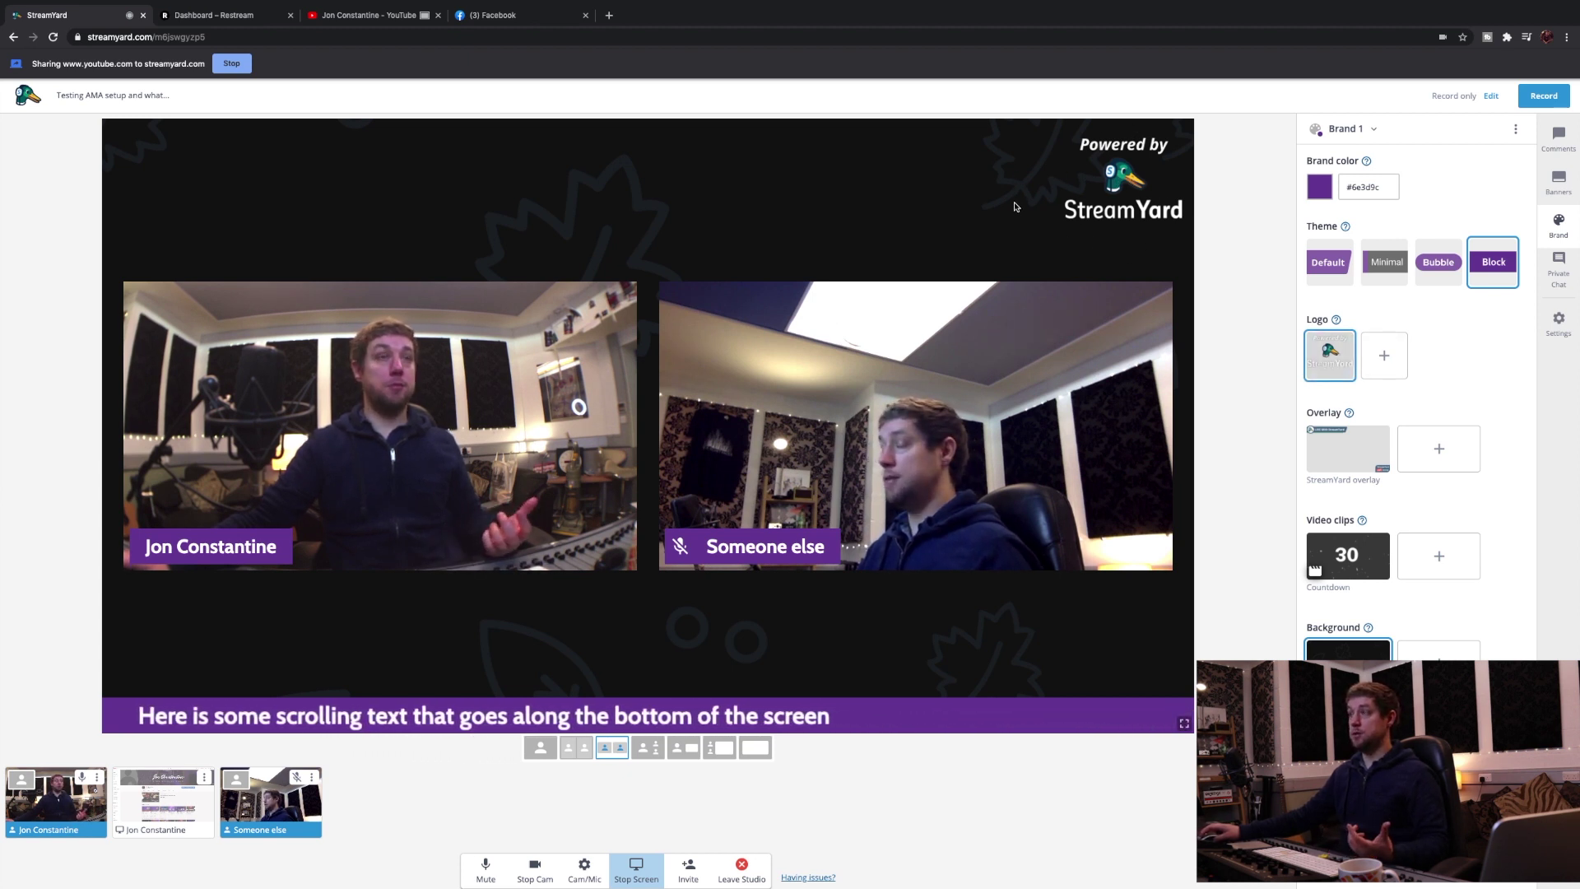
{"action": "left_click", "coordinate": [1330, 355]}
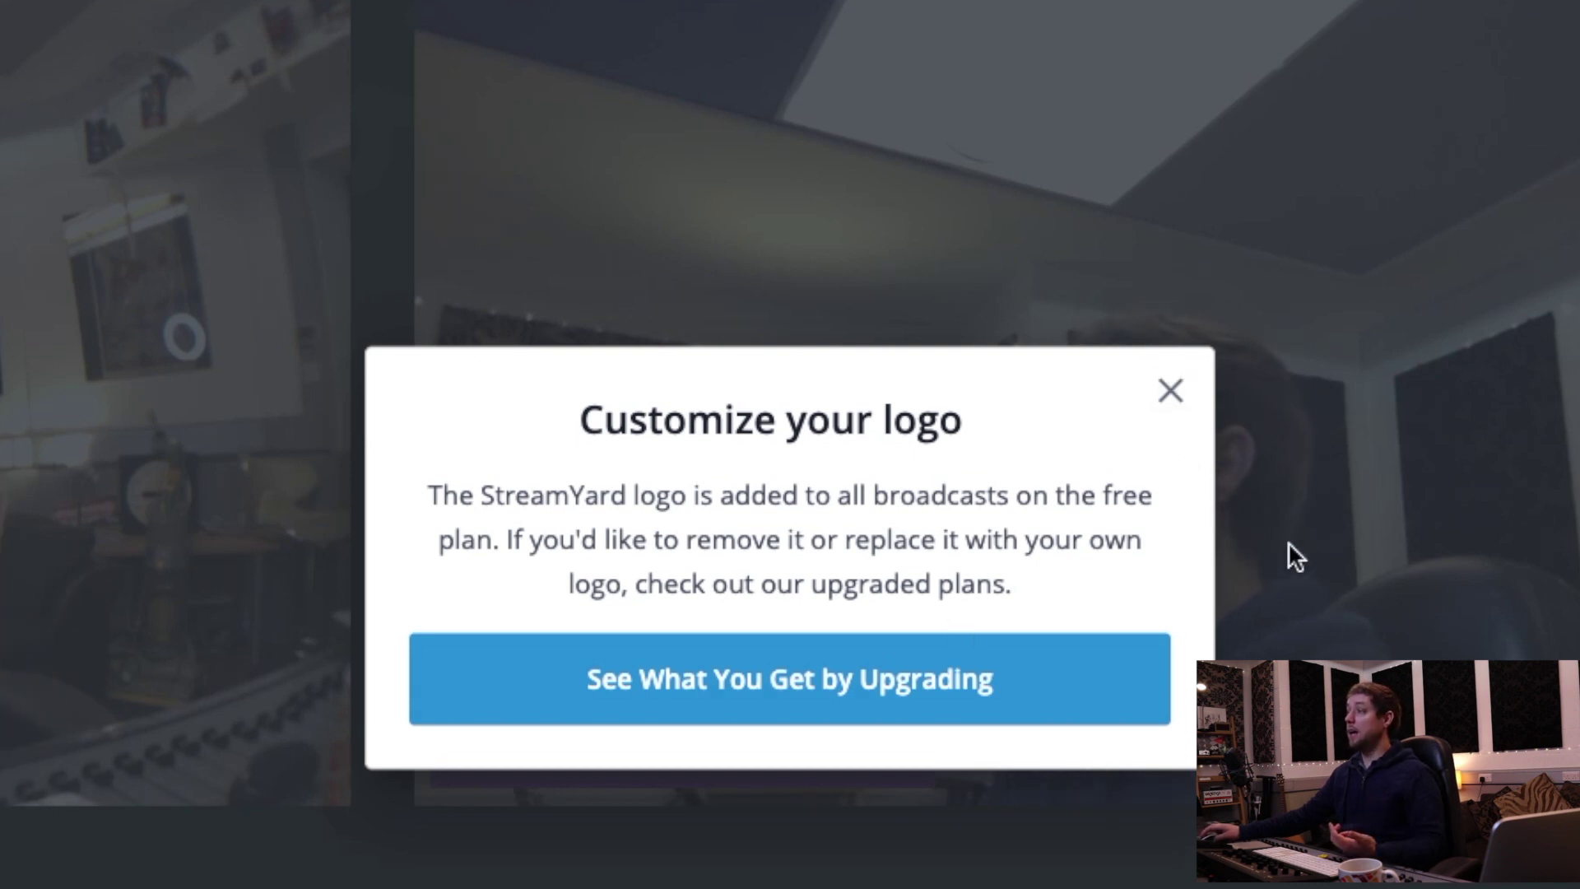
{"action": "left_click", "coordinate": [1188, 396]}
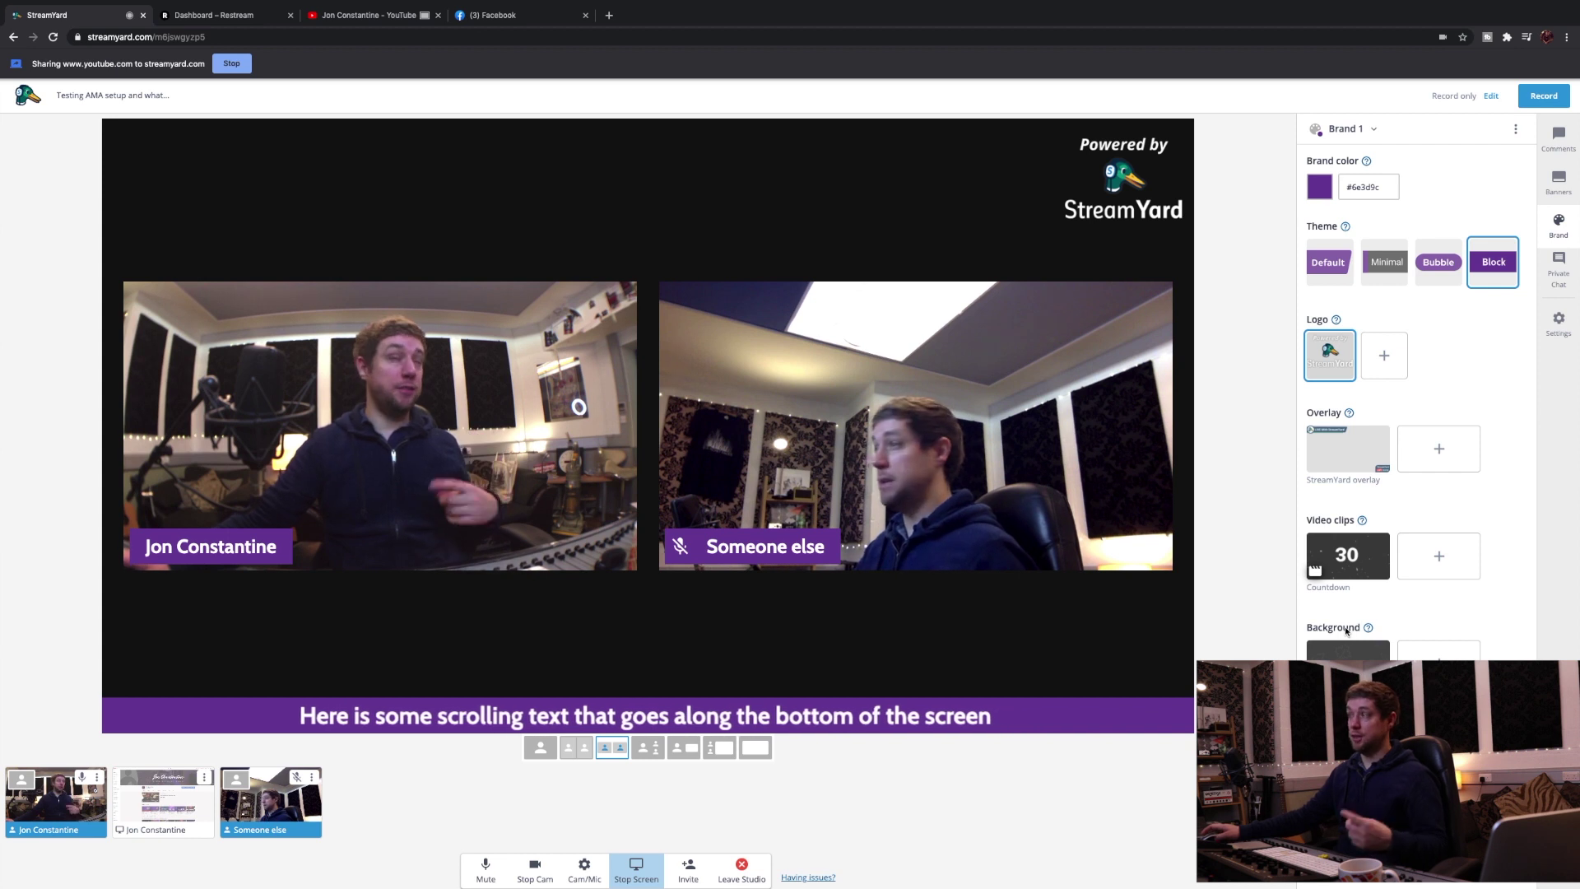
{"action": "left_click", "coordinate": [1437, 263]}
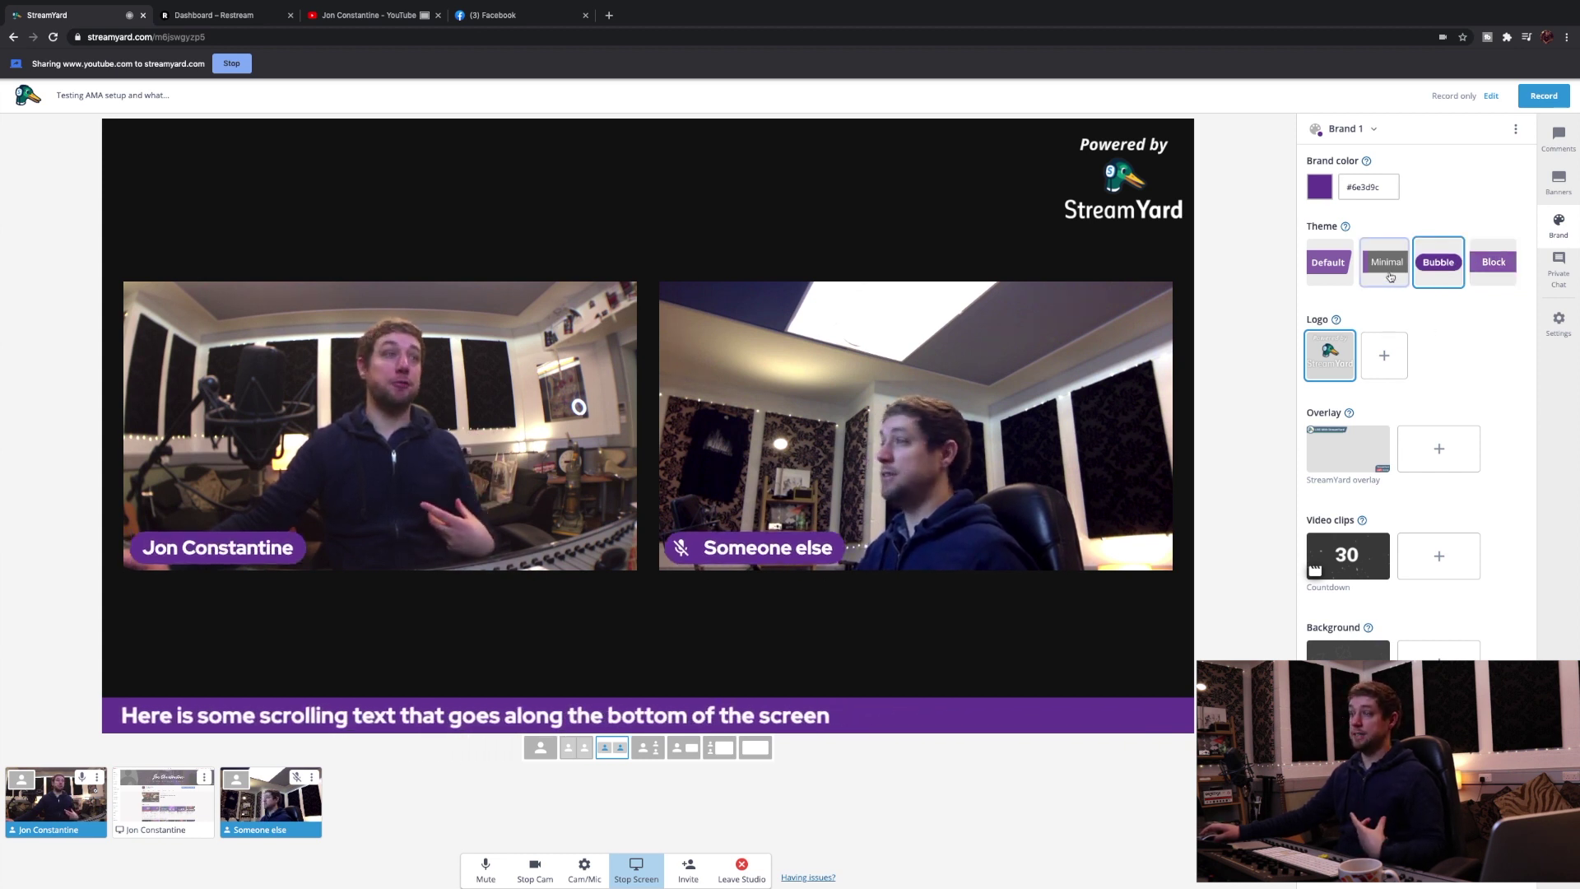
{"action": "left_click", "coordinate": [1388, 276]}
{"action": "left_click", "coordinate": [1350, 279]}
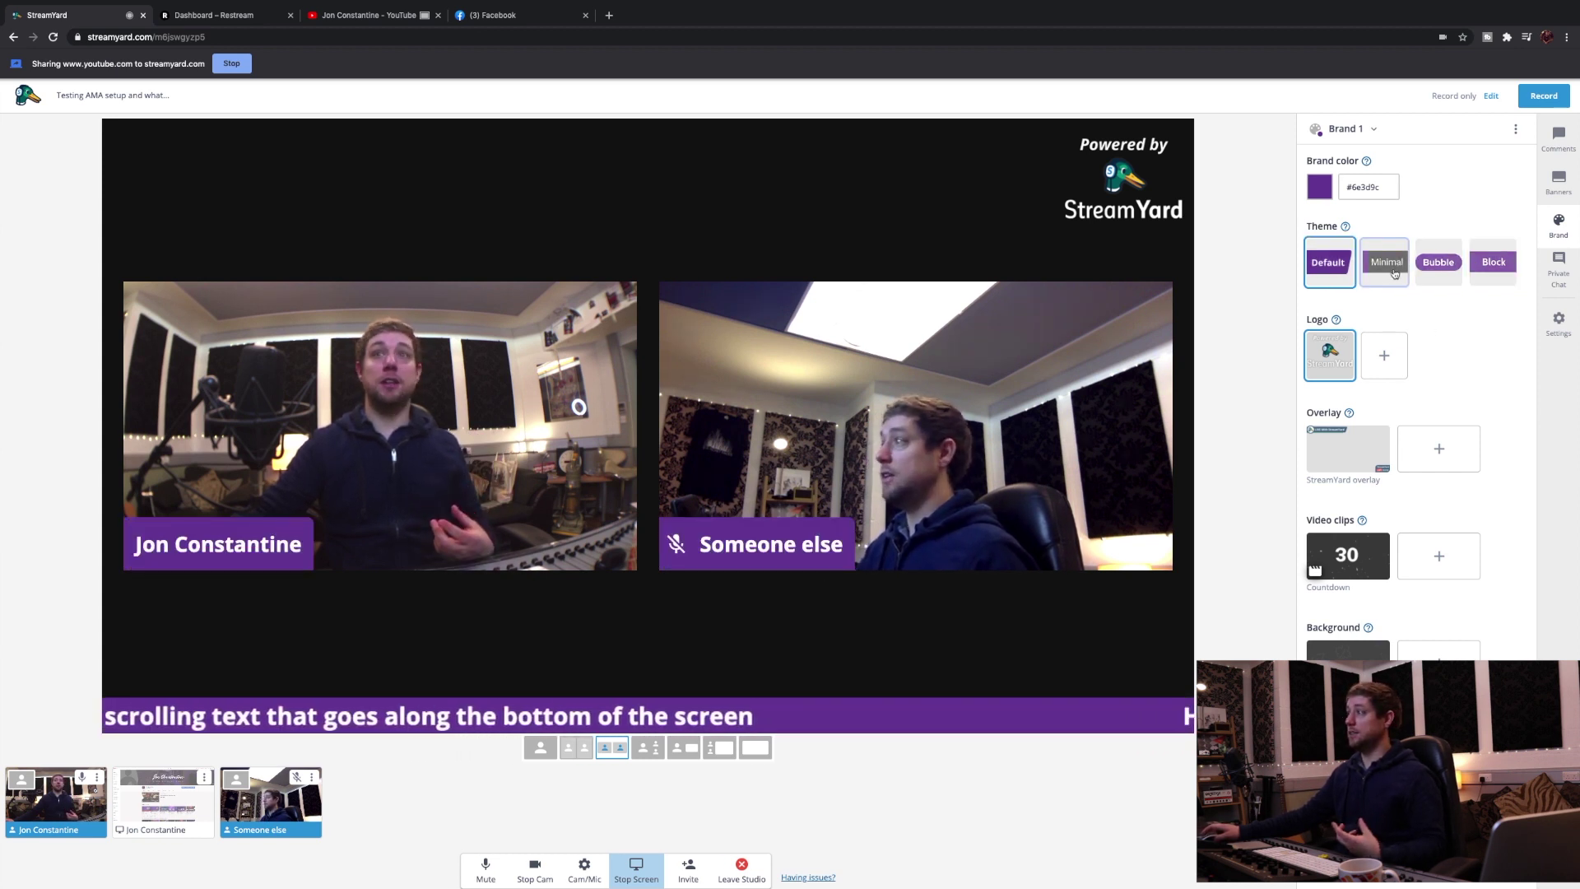
{"action": "left_click", "coordinate": [1396, 274]}
{"action": "left_click", "coordinate": [1493, 263]}
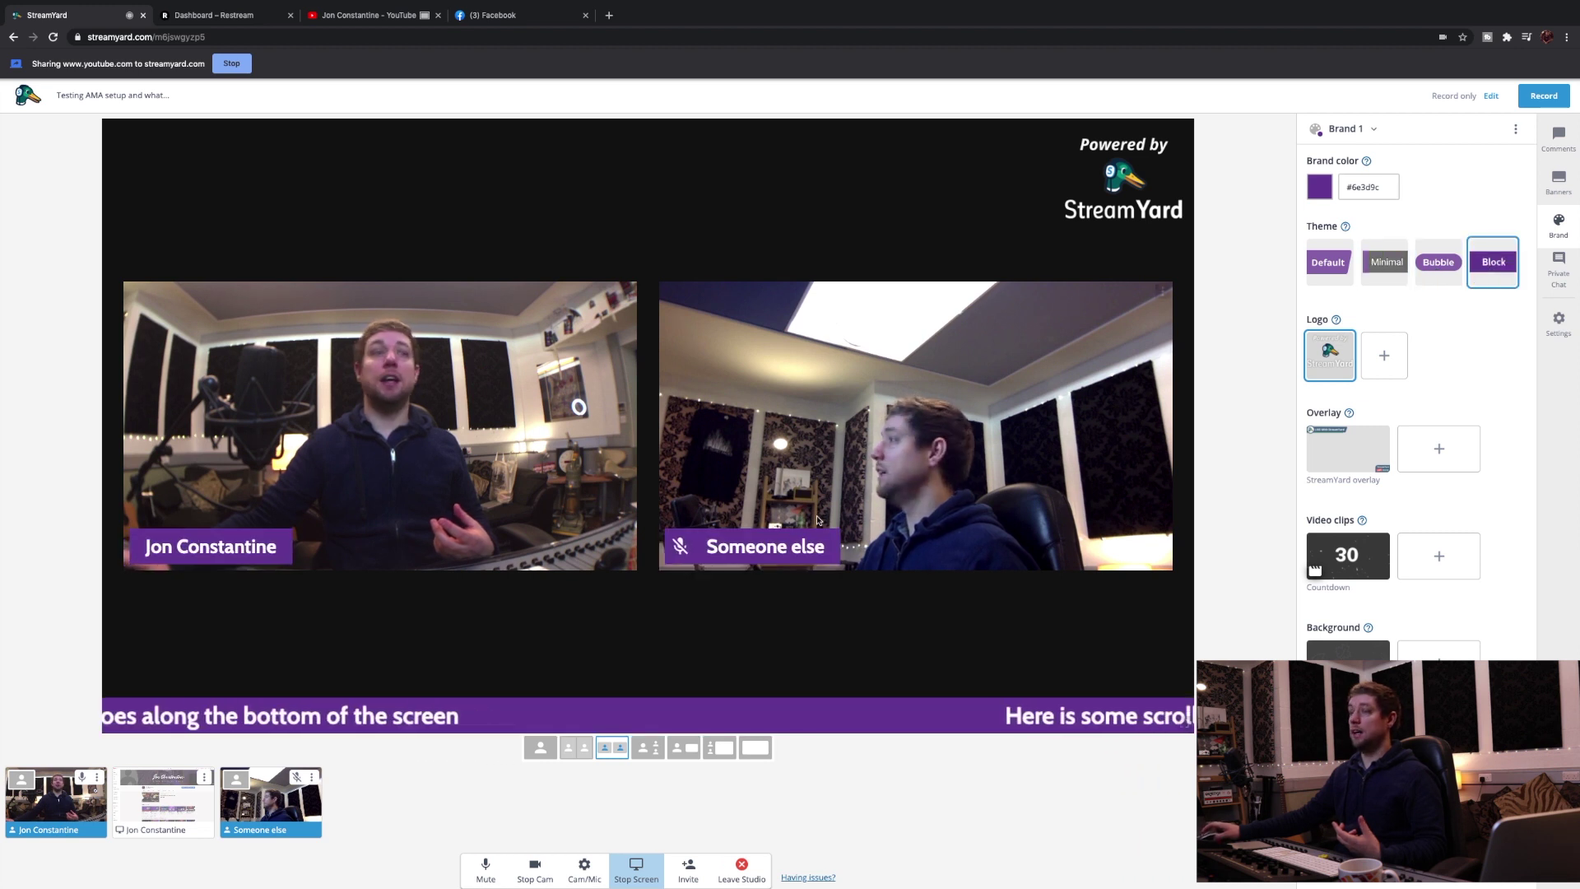
Step: Check StreamYard's Private Chat, Comments, Banners and Brand panels, then switch to the Restream dashboard
{"action": "left_click", "coordinate": [1558, 272]}
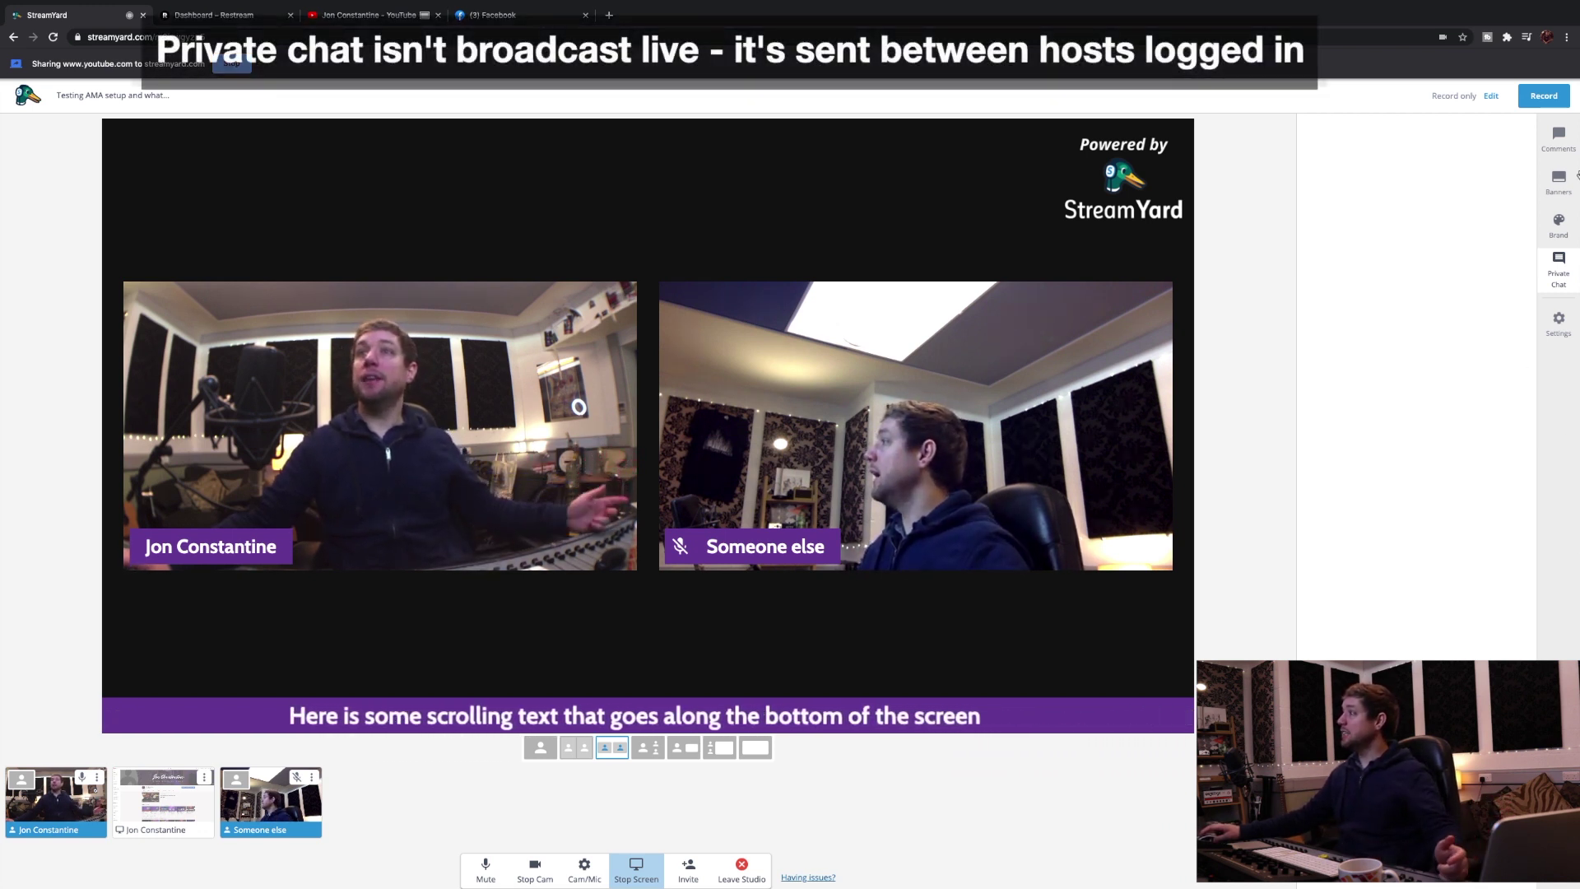
{"action": "left_click", "coordinate": [1559, 138]}
{"action": "left_click", "coordinate": [1562, 179]}
{"action": "left_click", "coordinate": [1558, 222]}
{"action": "left_click", "coordinate": [1559, 286]}
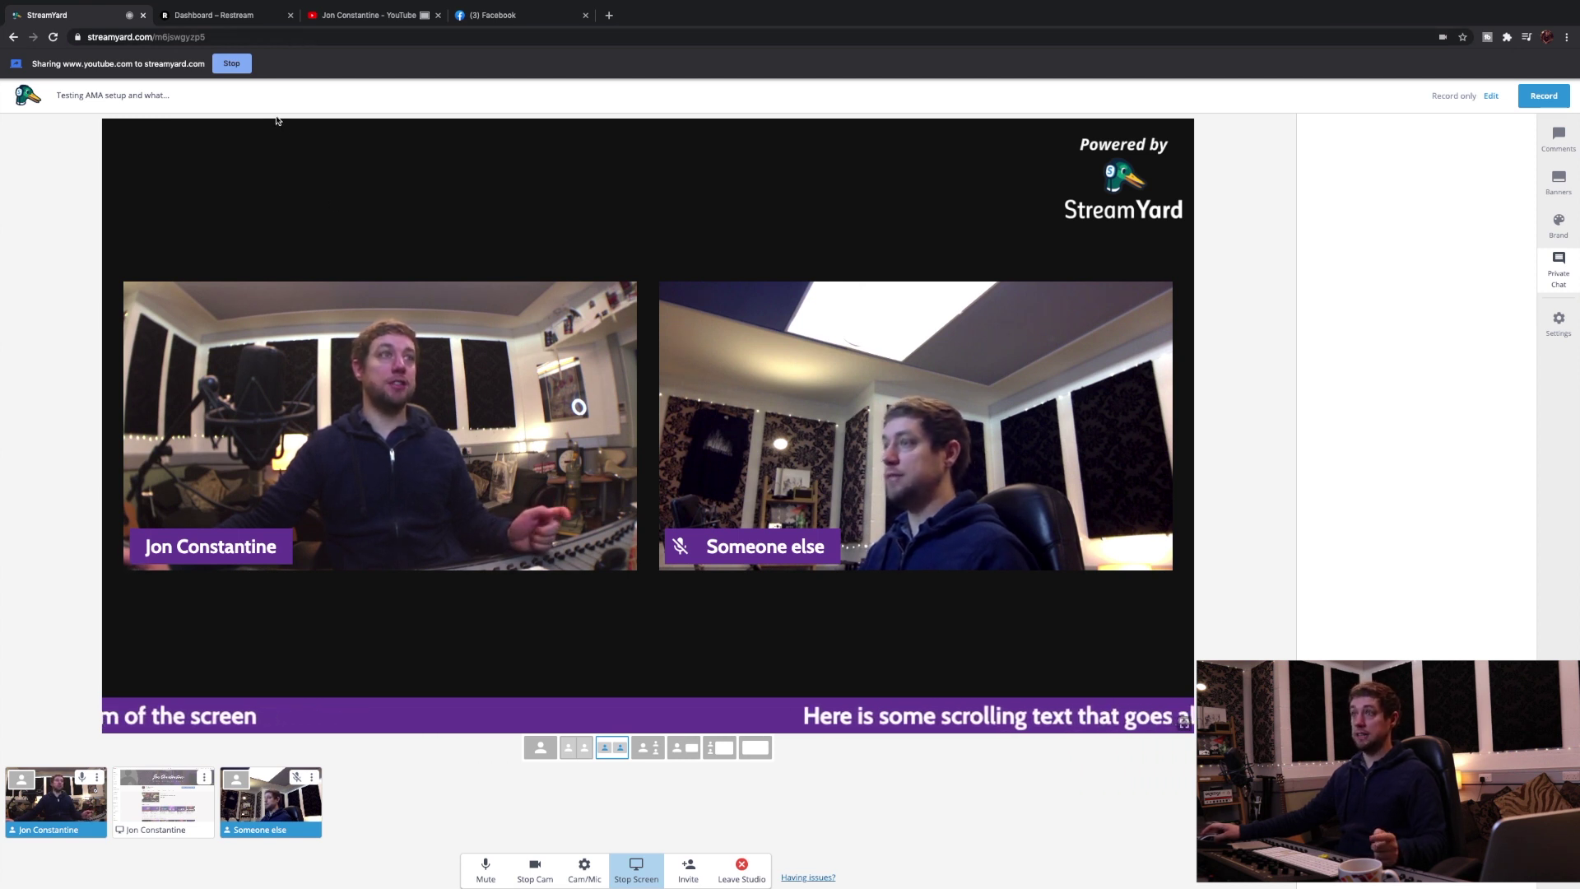
{"action": "left_click", "coordinate": [244, 14]}
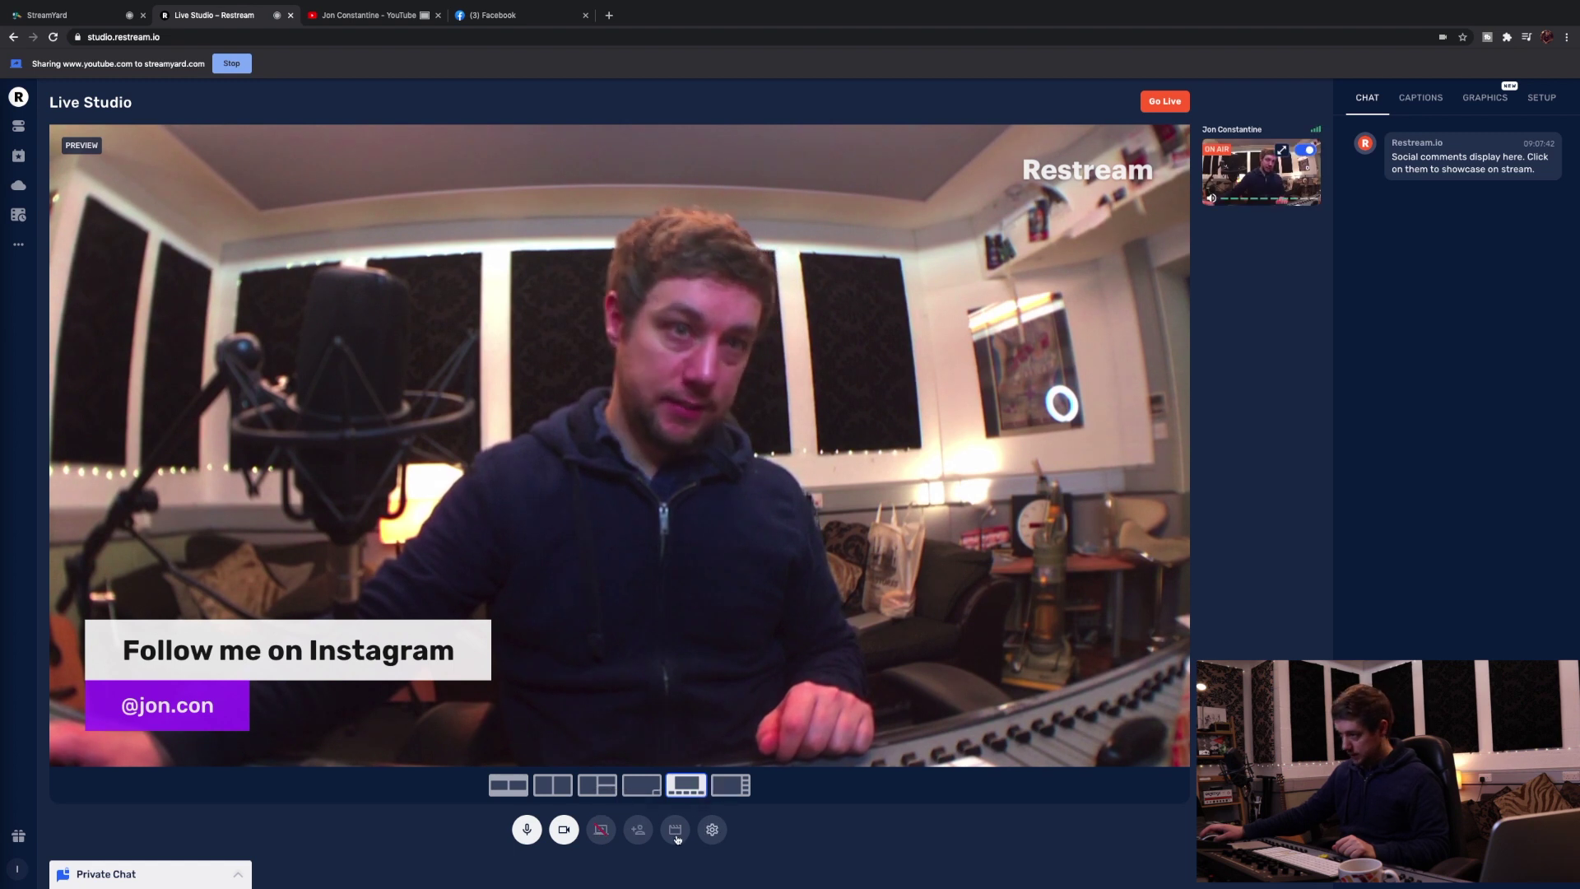
Step: Copy the guest invite link and take the screen share and guest camera off the preview
{"action": "left_click", "coordinate": [637, 830]}
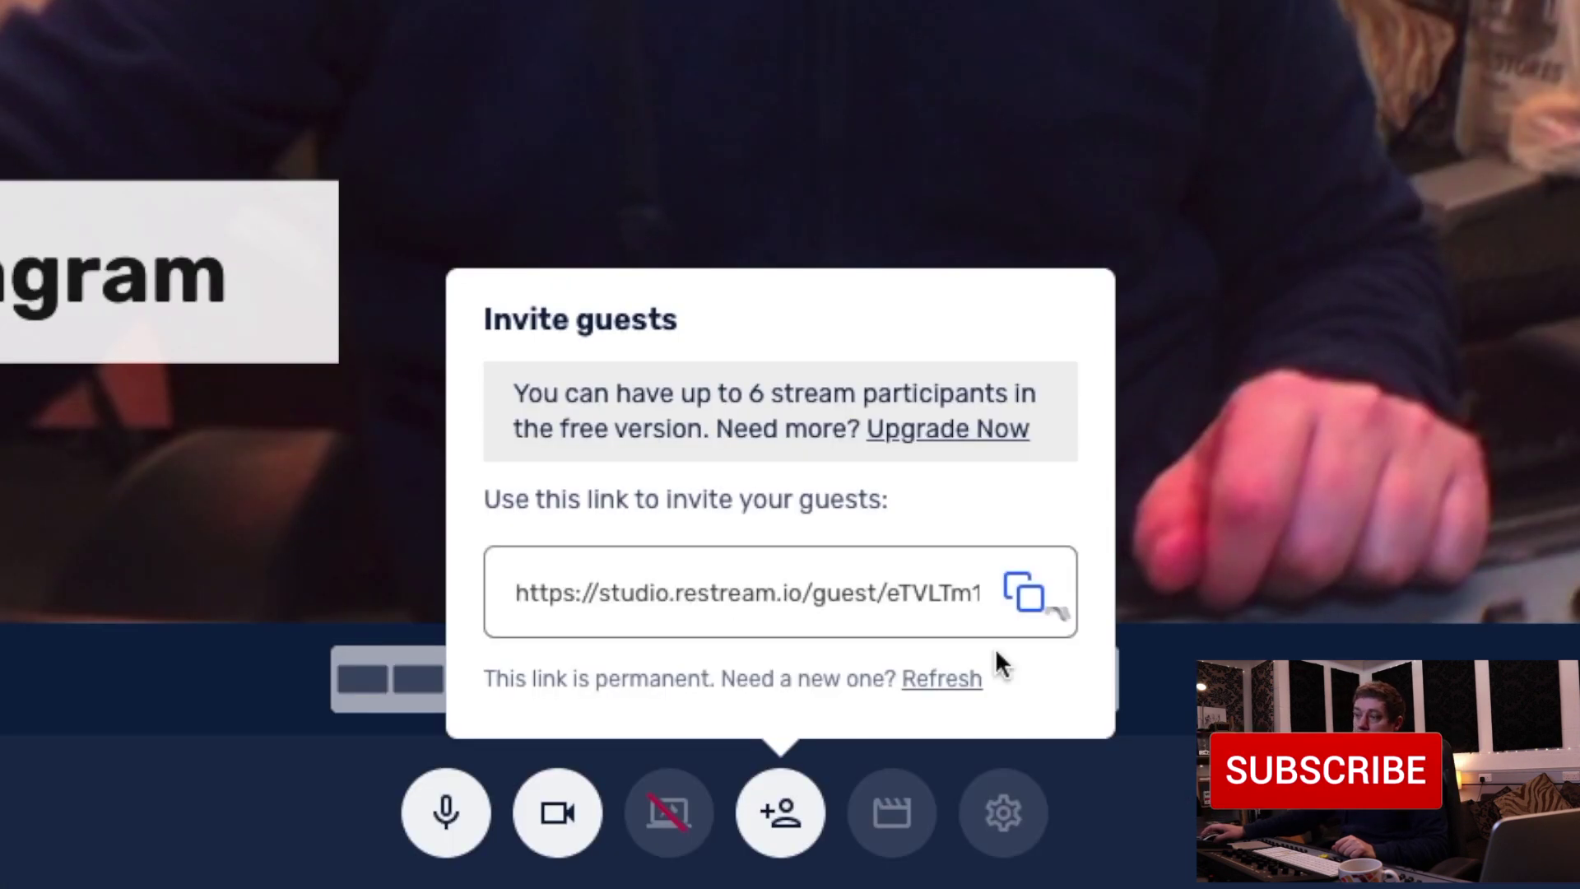
{"action": "left_click", "coordinate": [1024, 592]}
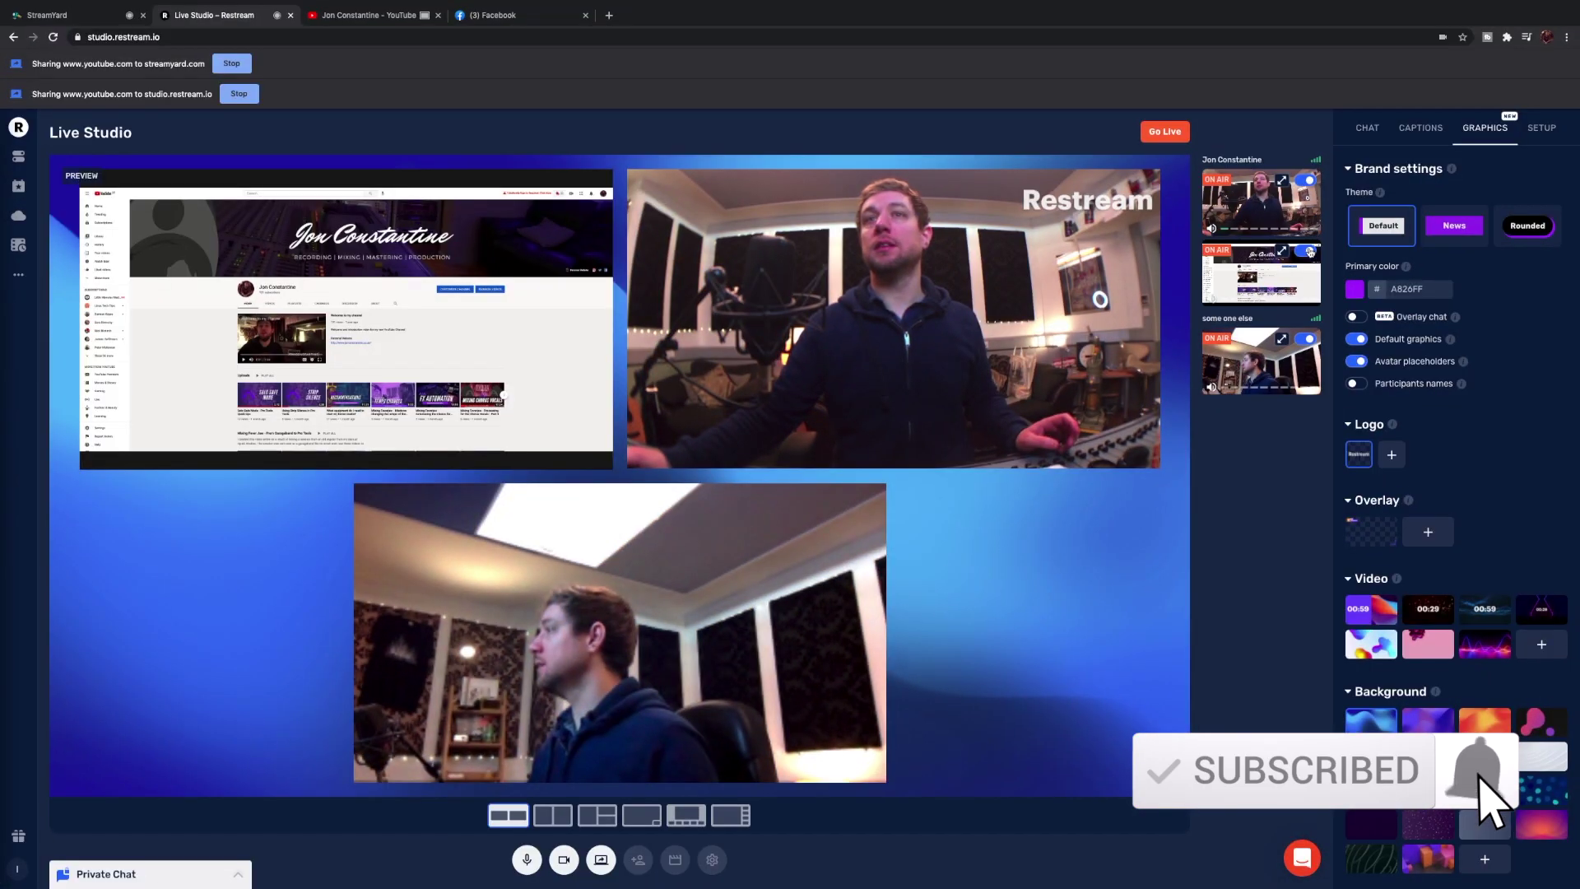
{"action": "left_click", "coordinate": [1308, 251]}
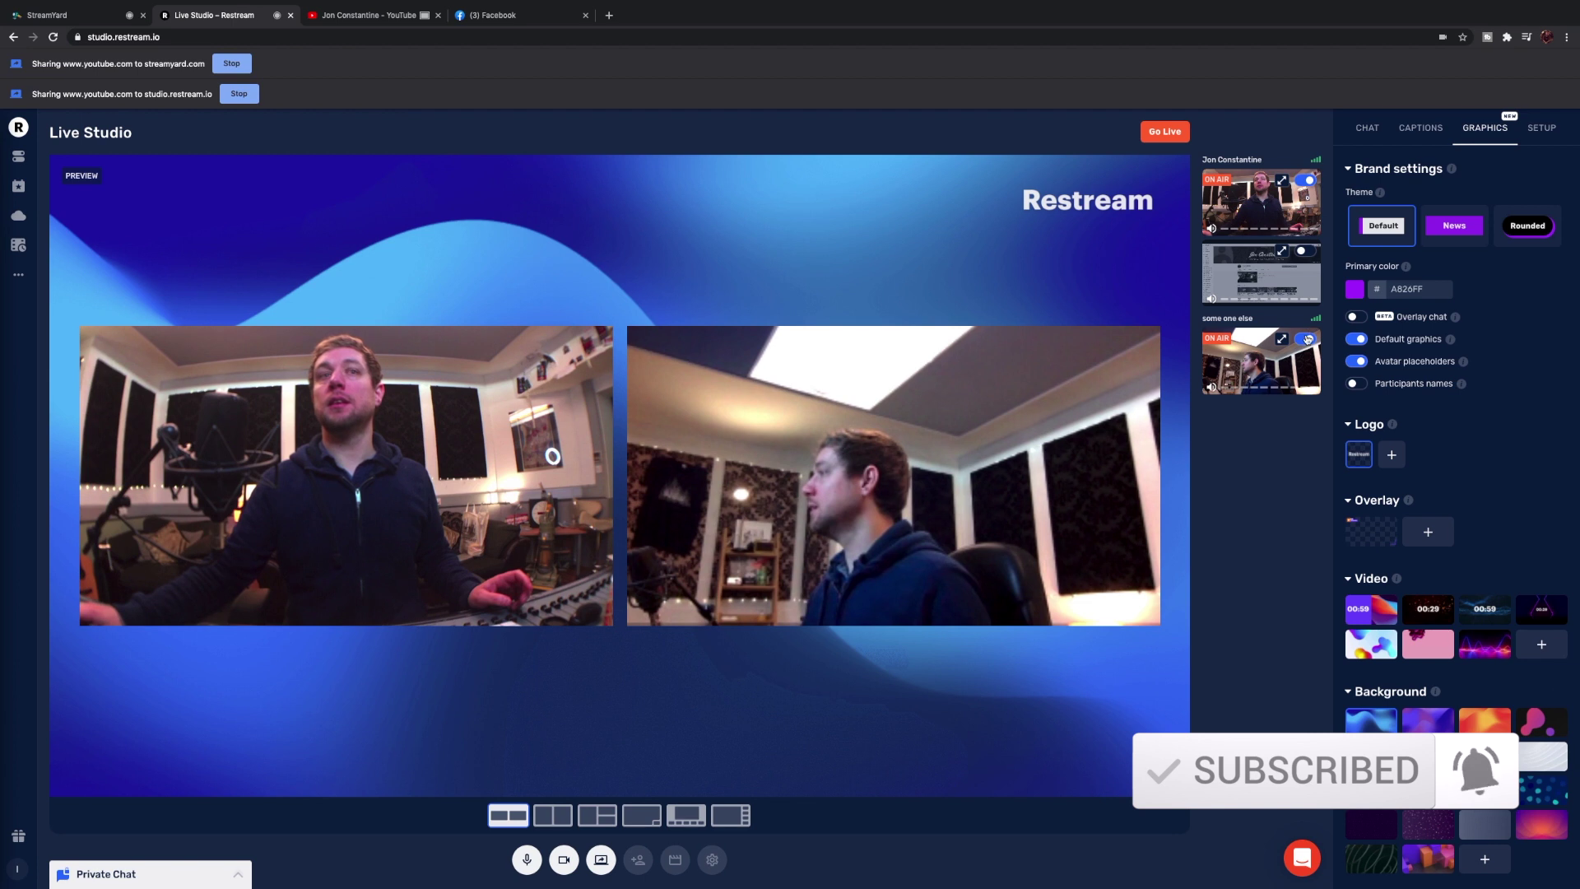
{"action": "left_click", "coordinate": [1305, 338]}
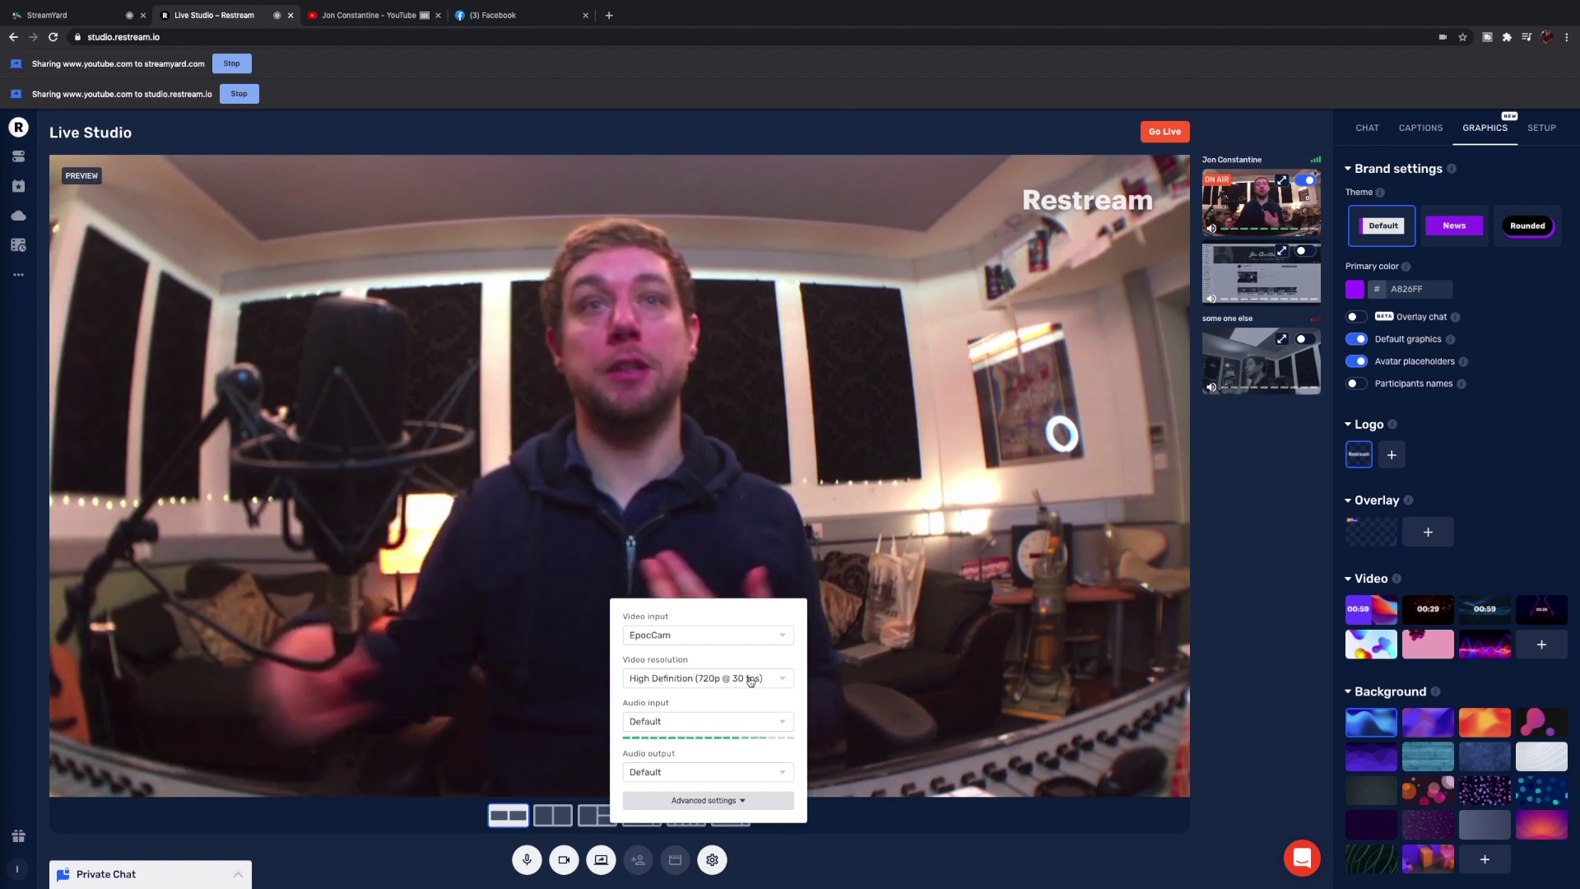
{"action": "left_click", "coordinate": [914, 162]}
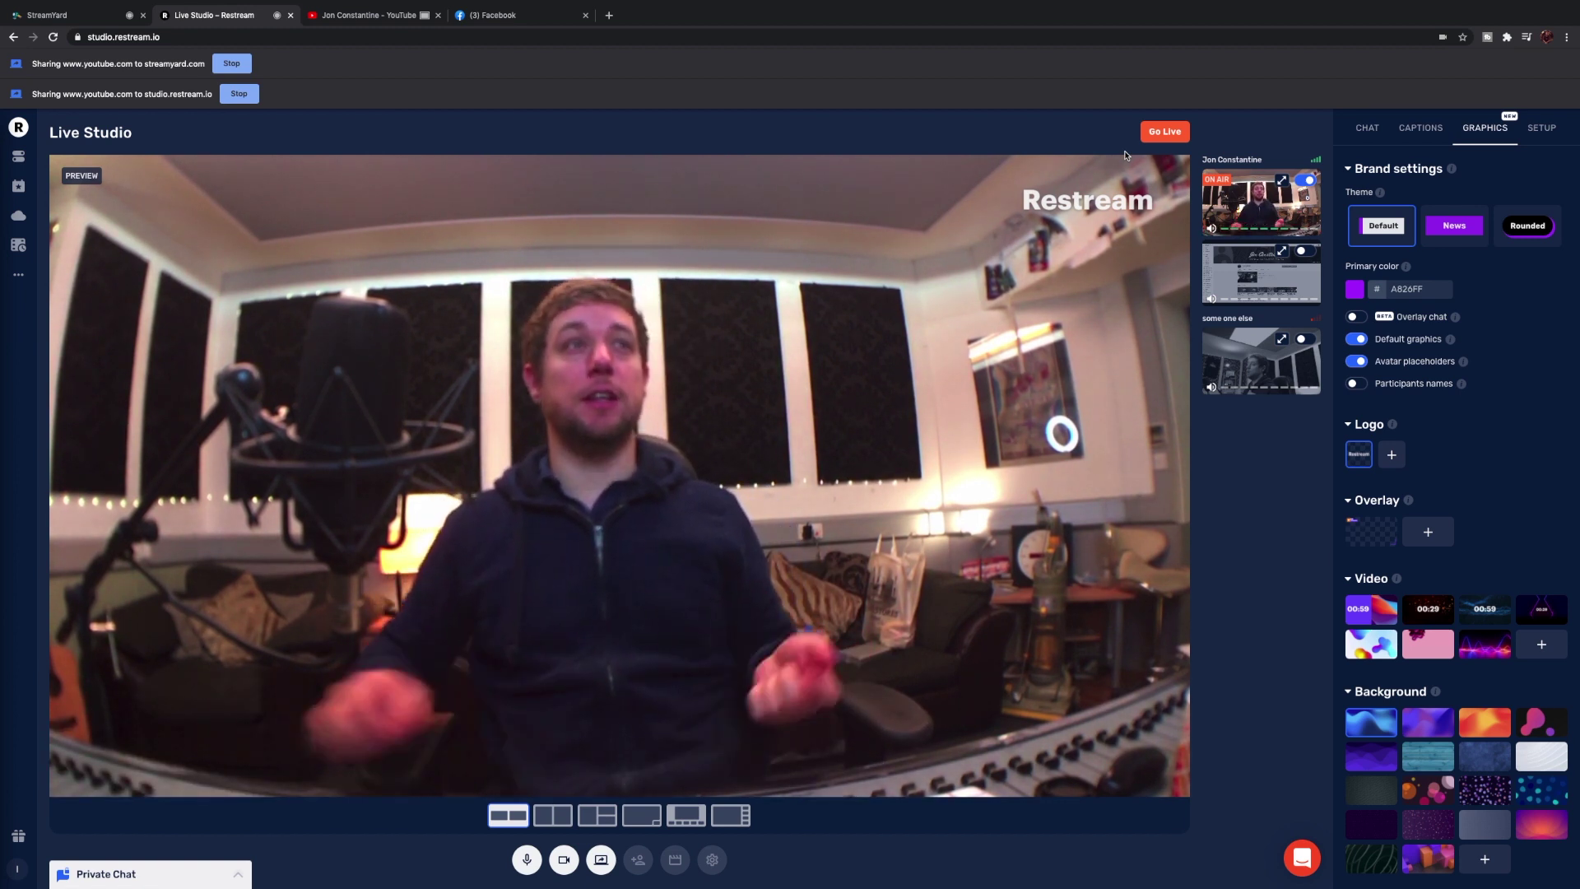
Step: In StreamYard, remove Someone else, then add Someone else and the shared screen to the stage
{"action": "left_click", "coordinate": [106, 23]}
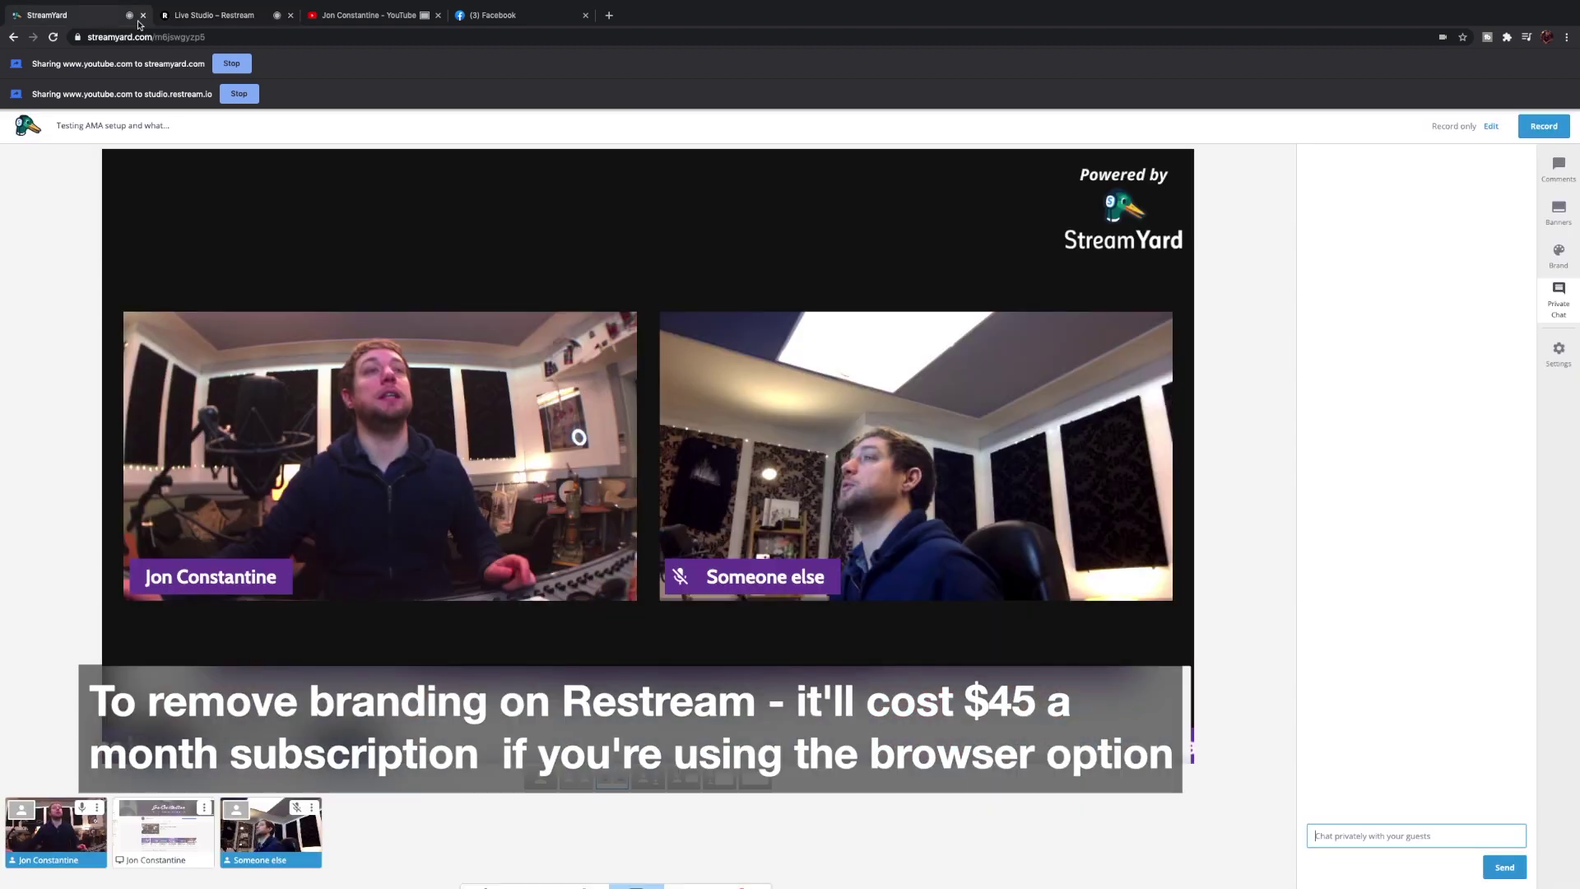
{"action": "left_click", "coordinate": [271, 807]}
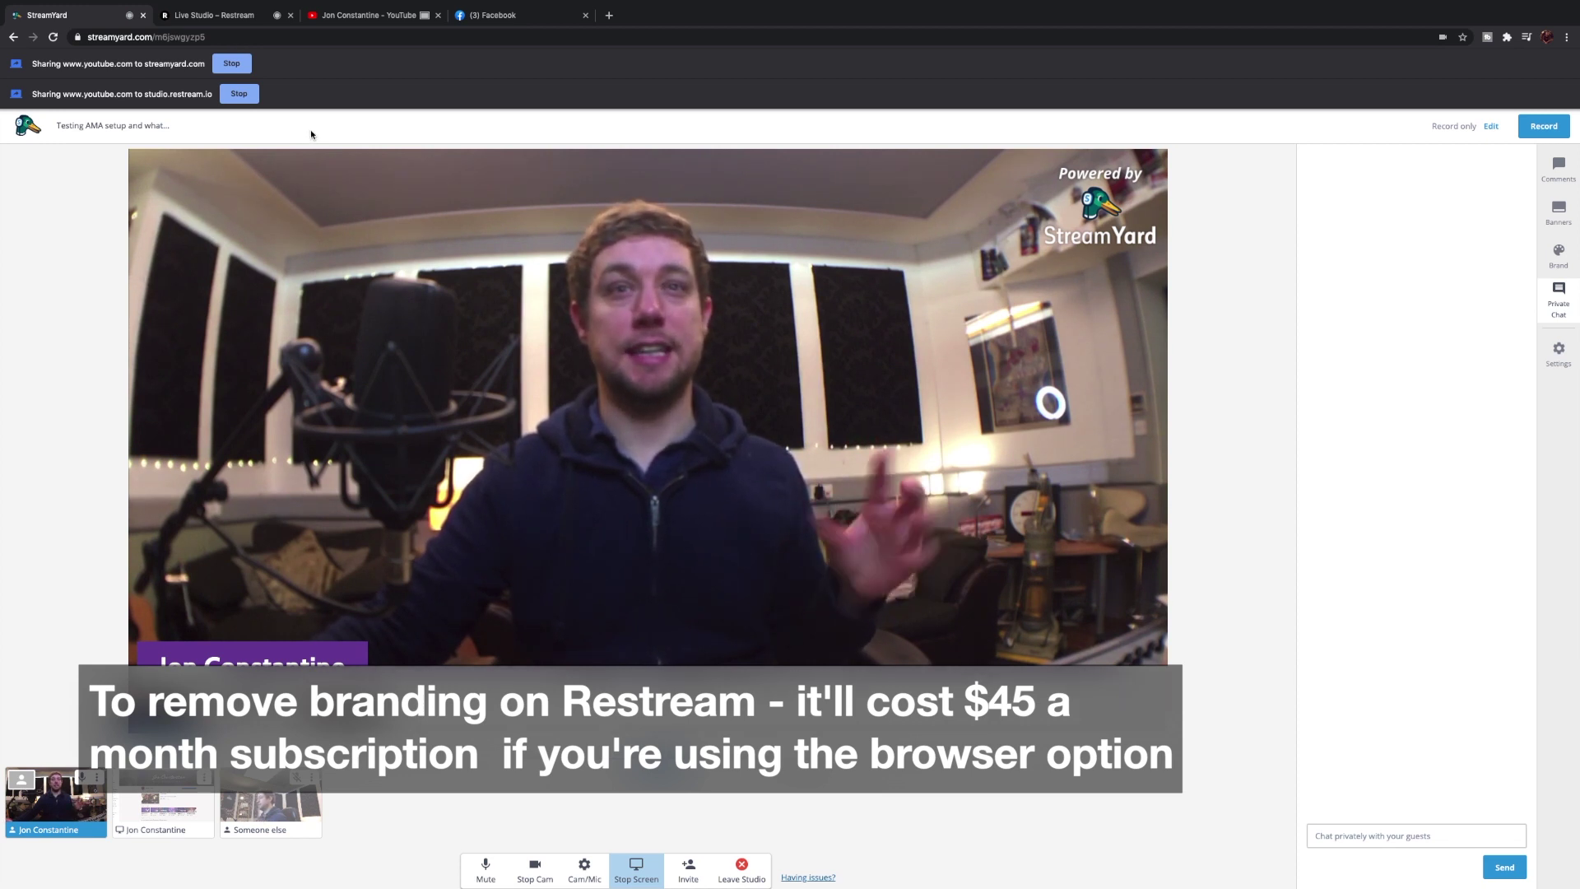
{"action": "left_click", "coordinate": [228, 20]}
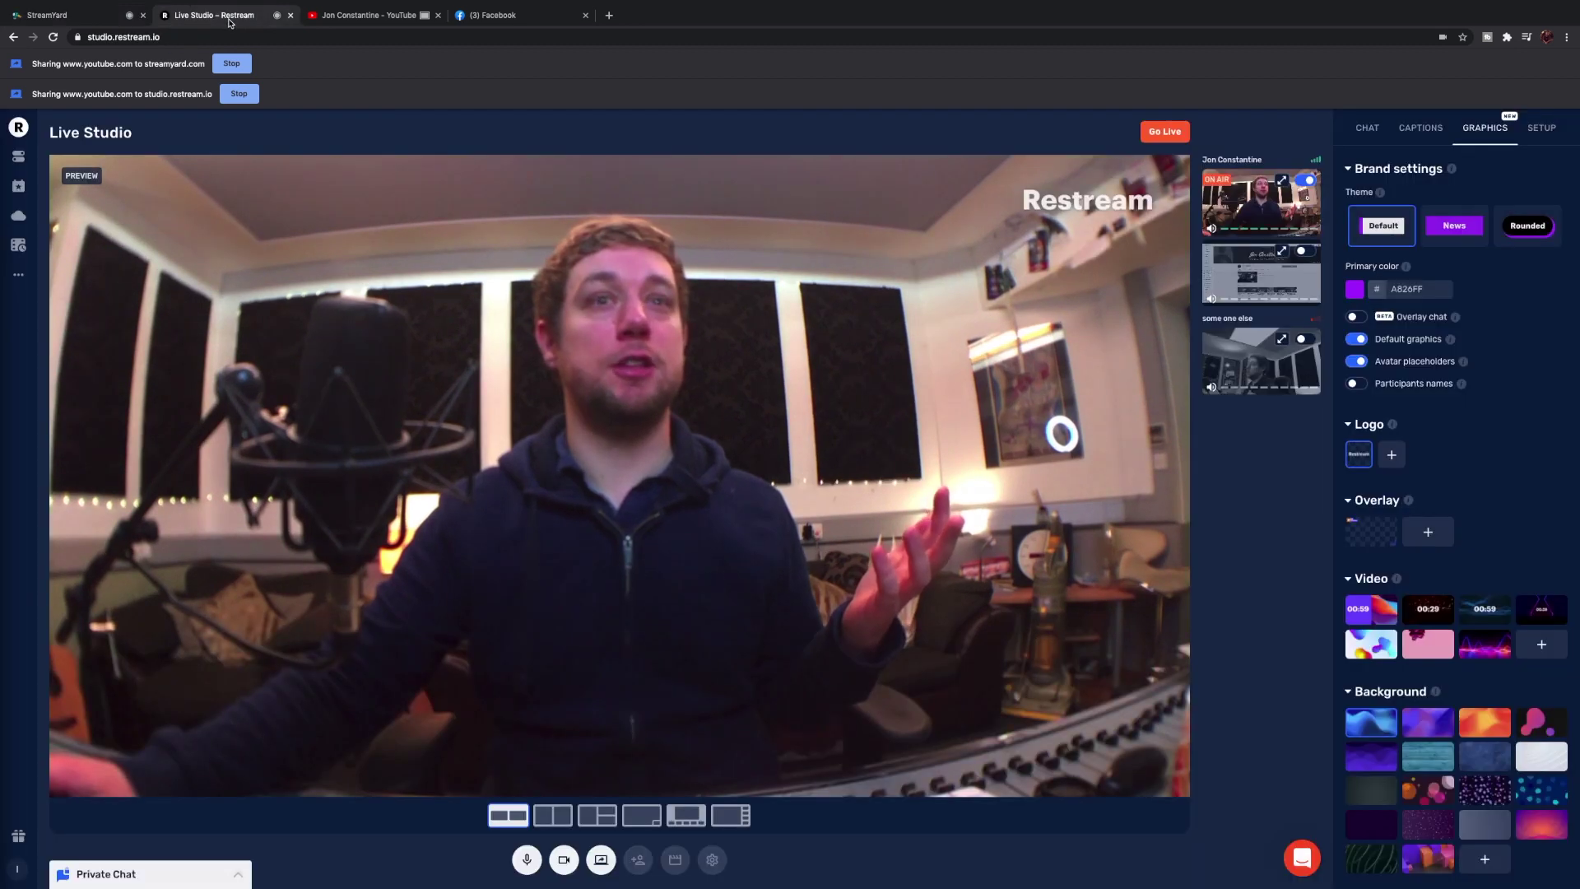
{"action": "left_click", "coordinate": [122, 19]}
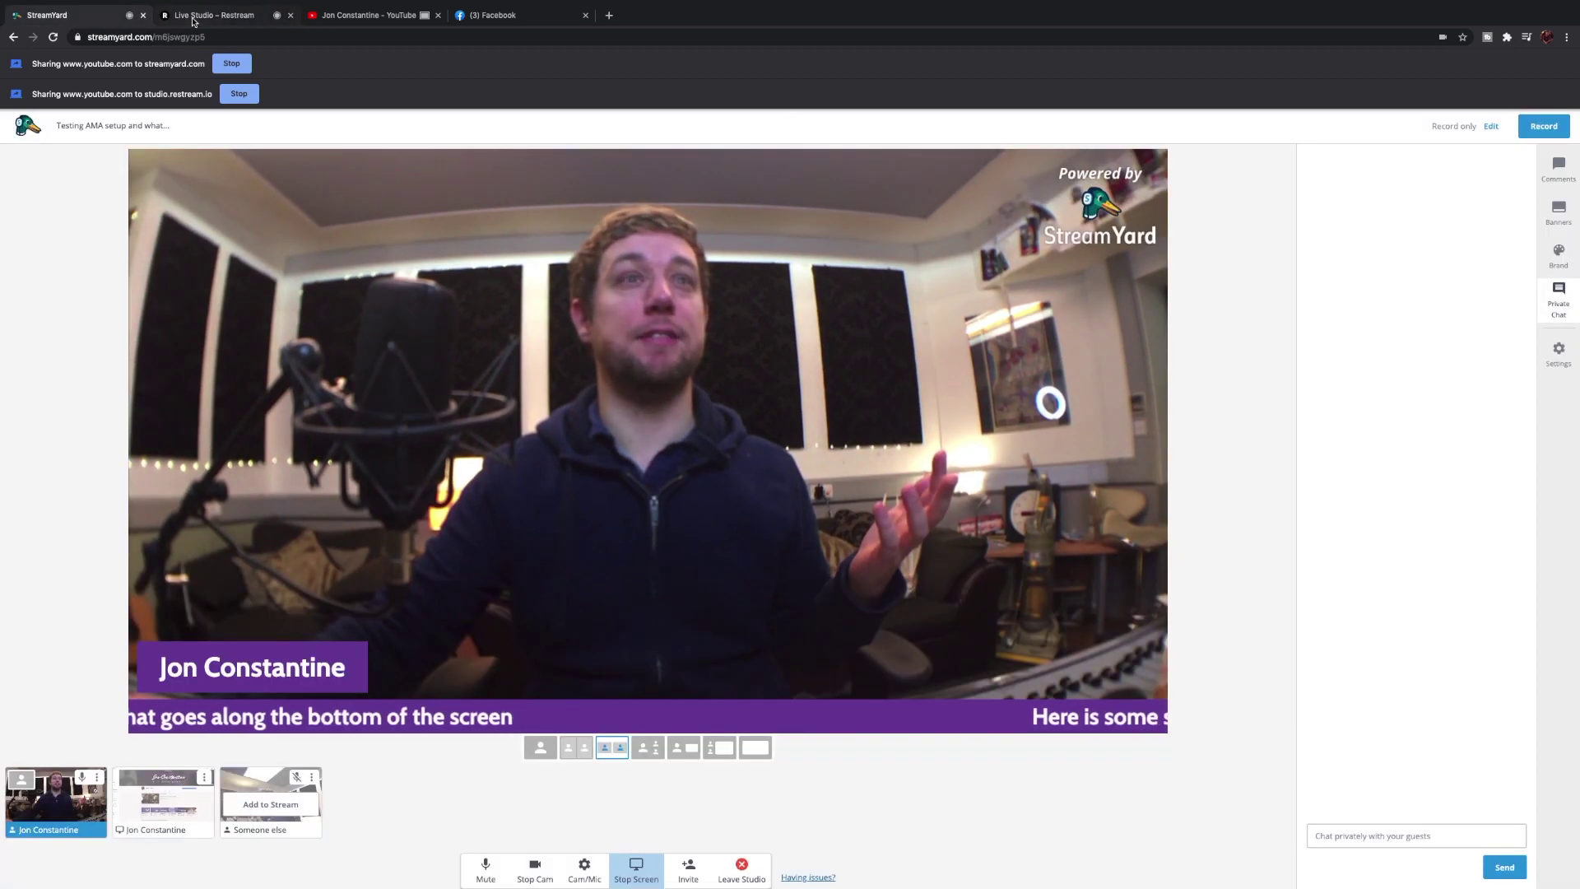
{"action": "left_click", "coordinate": [270, 804]}
{"action": "left_click", "coordinate": [164, 804]}
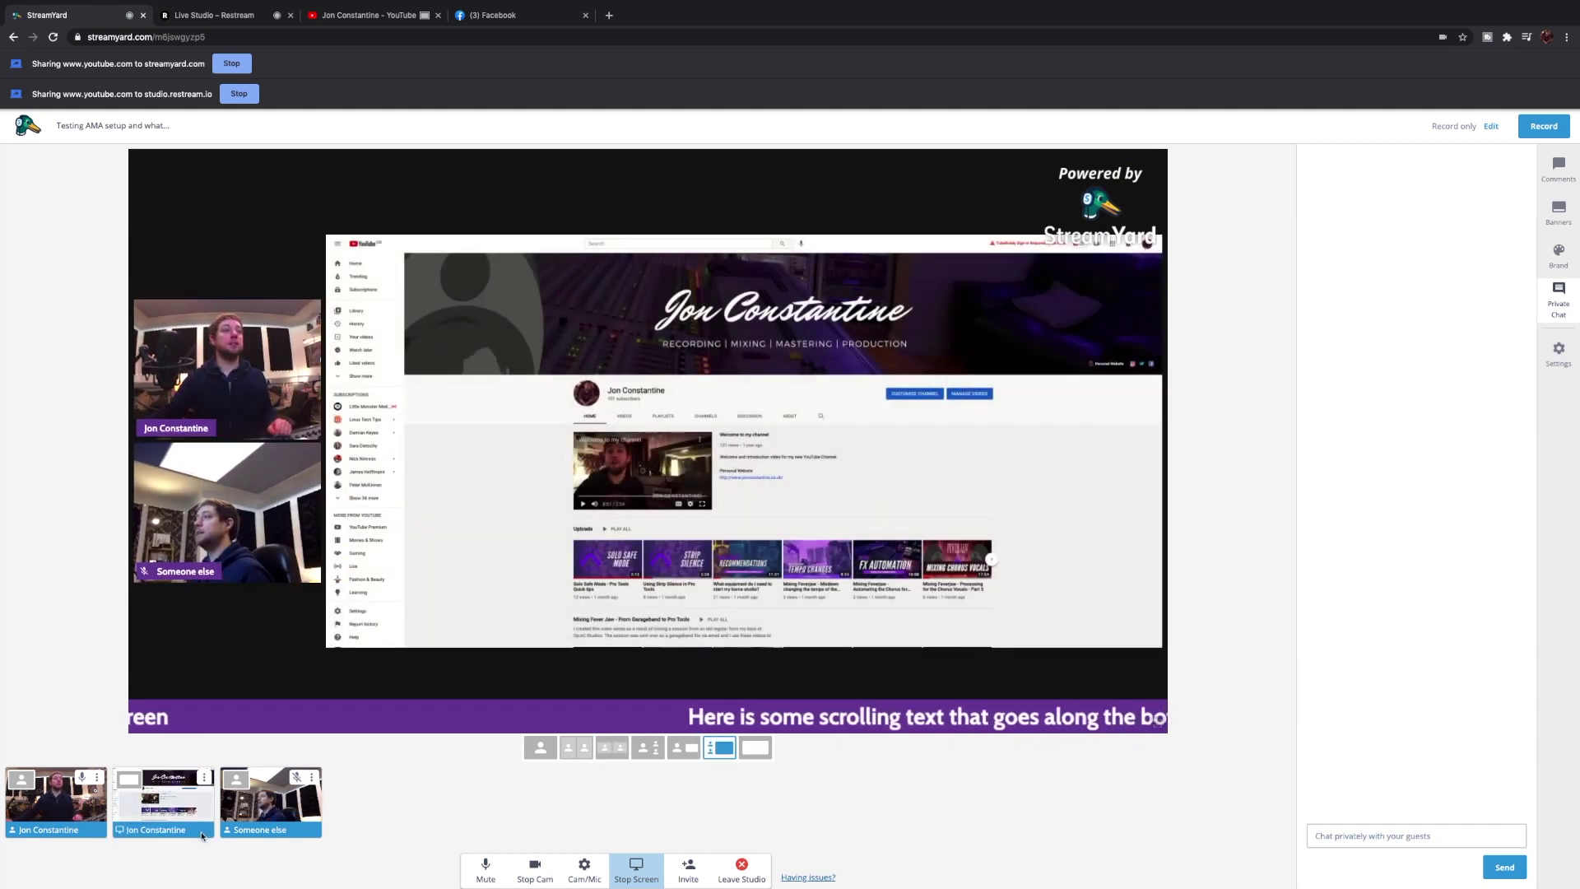
{"action": "left_click", "coordinate": [234, 20]}
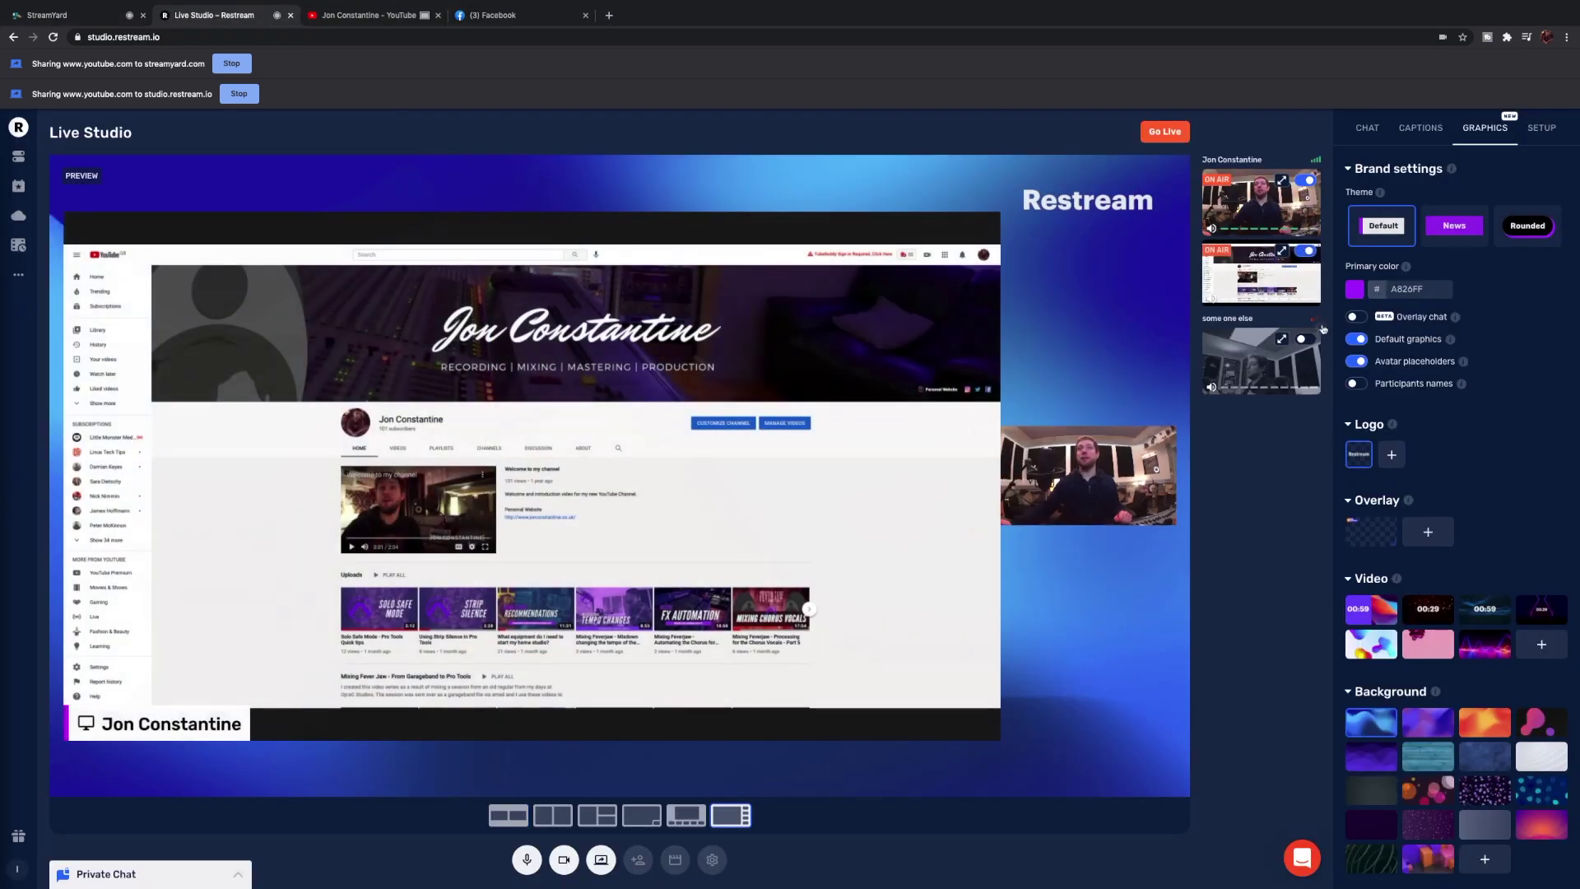
Step: Put the second guest on air, choose Picture-in-Picture, and make the YouTube screen the main view
{"action": "left_click", "coordinate": [1313, 339]}
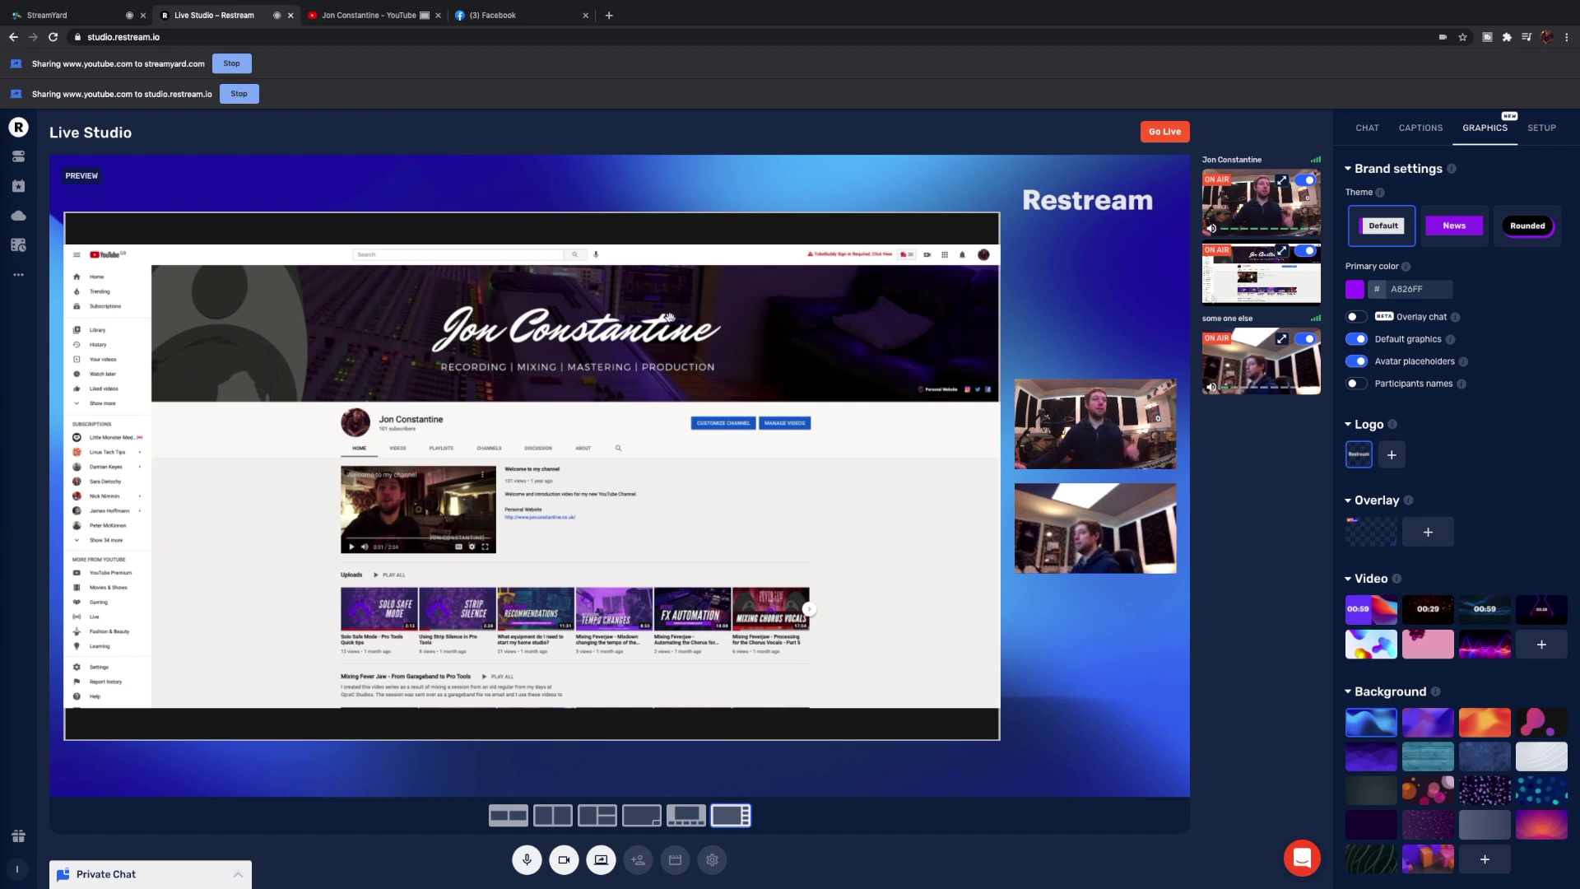
{"action": "left_click", "coordinate": [600, 819]}
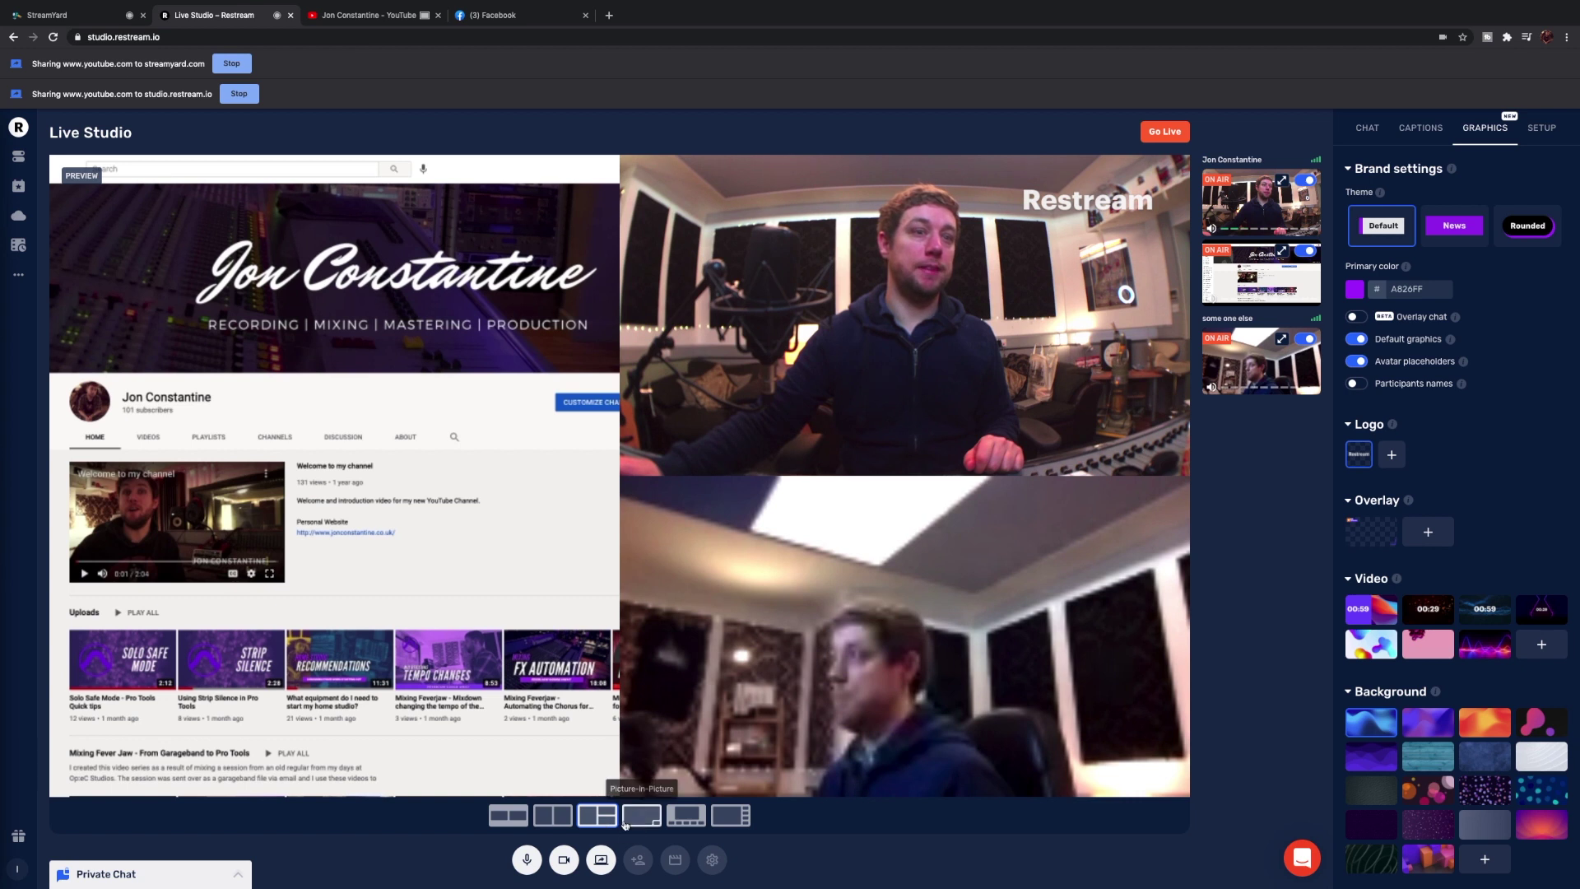
{"action": "left_click", "coordinate": [641, 816]}
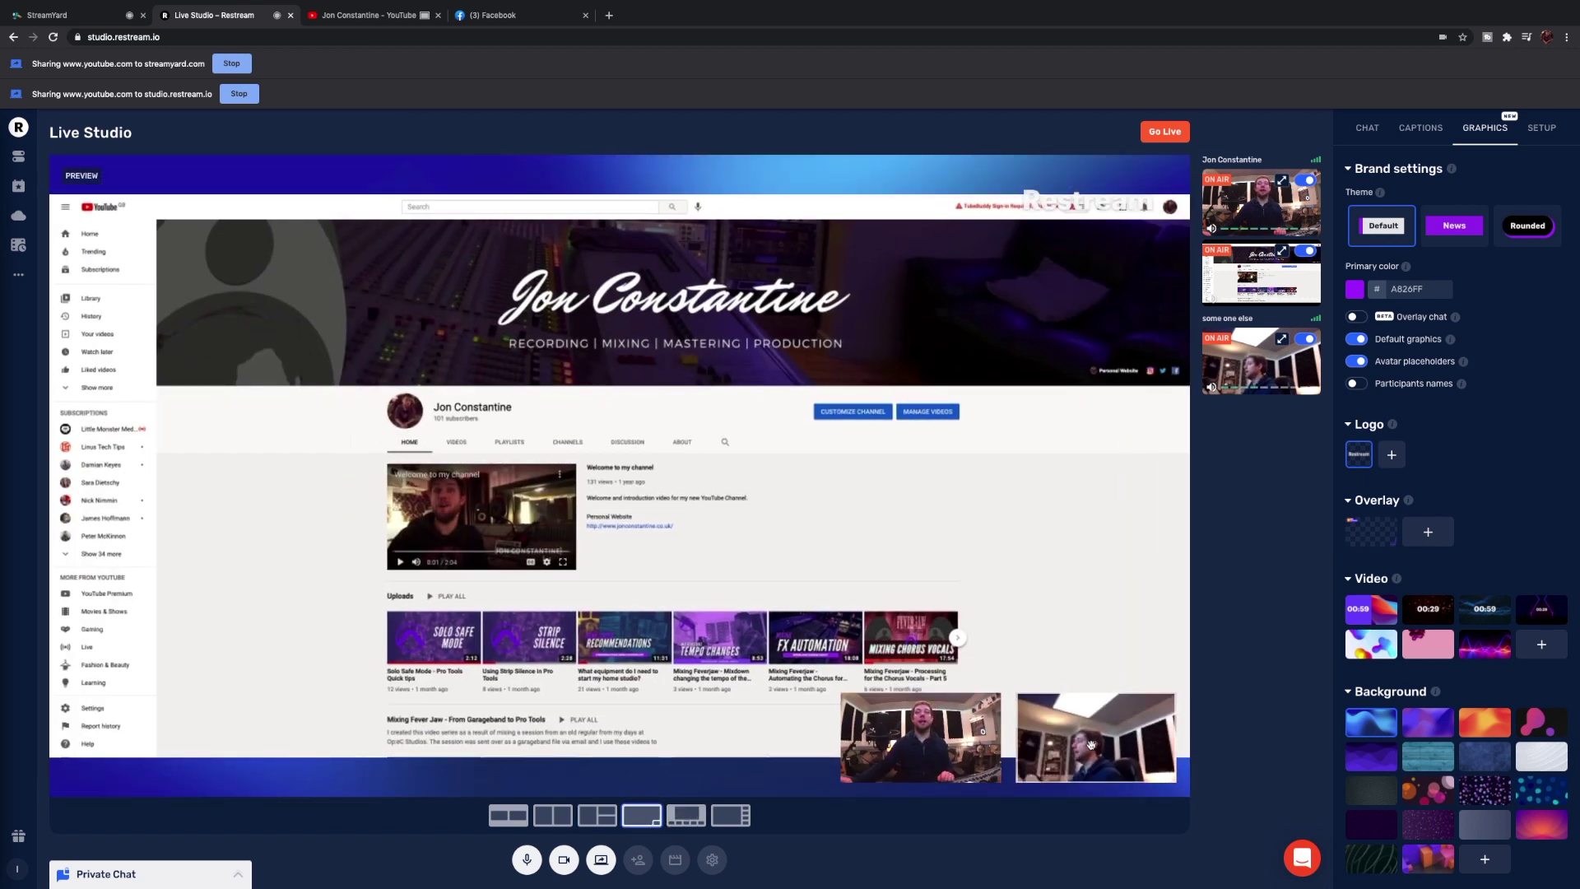
{"action": "left_click_drag", "start_coordinate": [944, 755], "coordinate": [737, 436]}
{"action": "left_click_drag", "start_coordinate": [927, 689], "coordinate": [792, 276]}
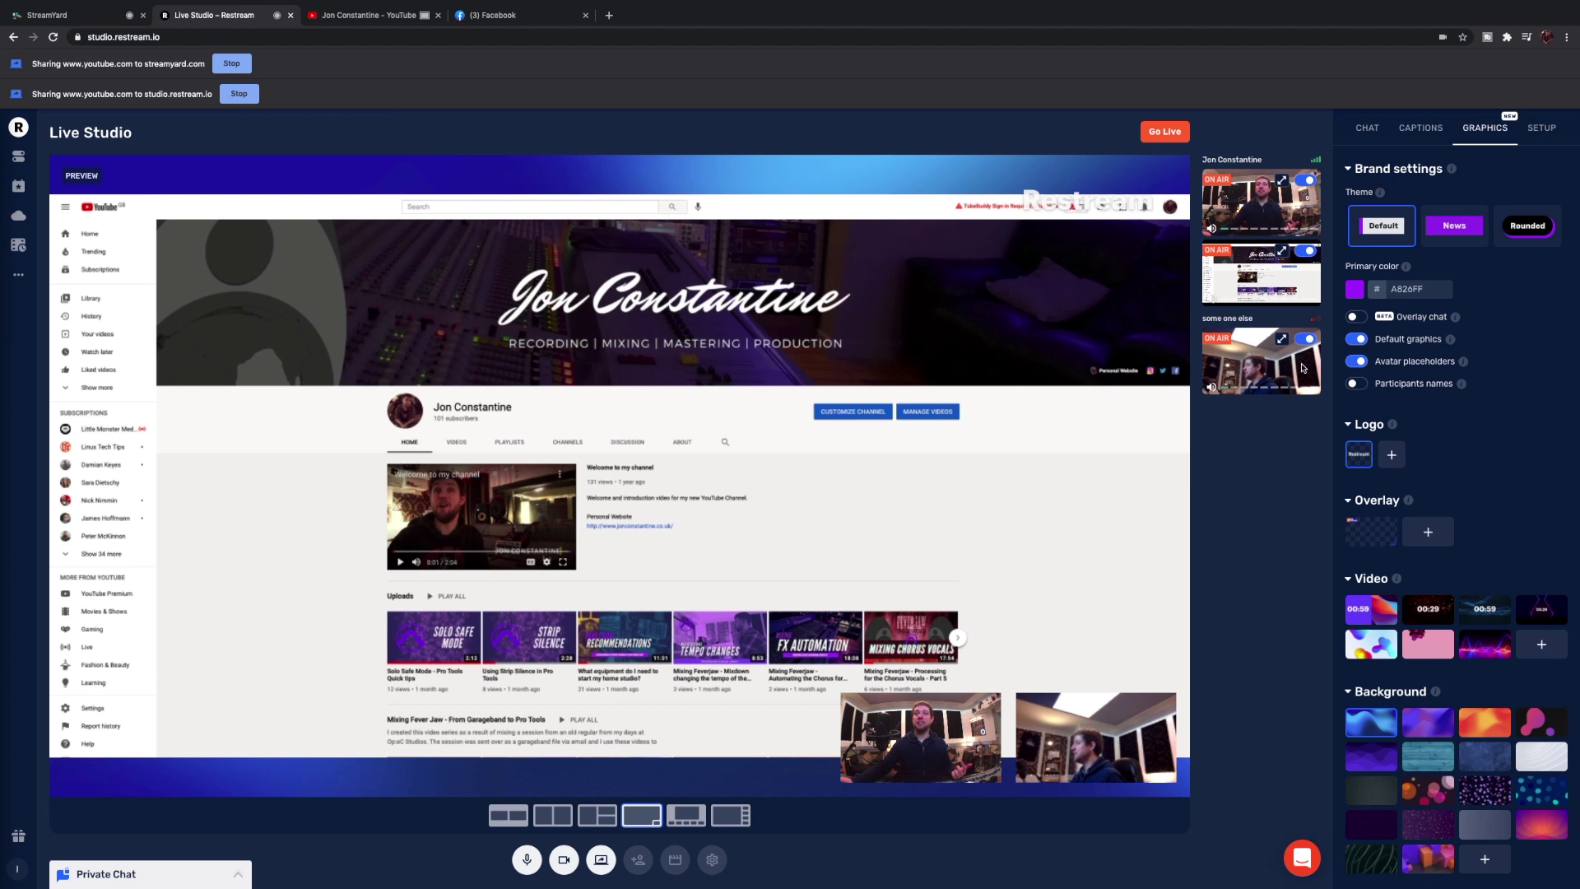
{"action": "left_click", "coordinate": [1421, 128]}
Step: Toggle the Like my Facebook Page caption, pick the three-tile layout, and try showcasing chat comments
{"action": "left_click", "coordinate": [1469, 324]}
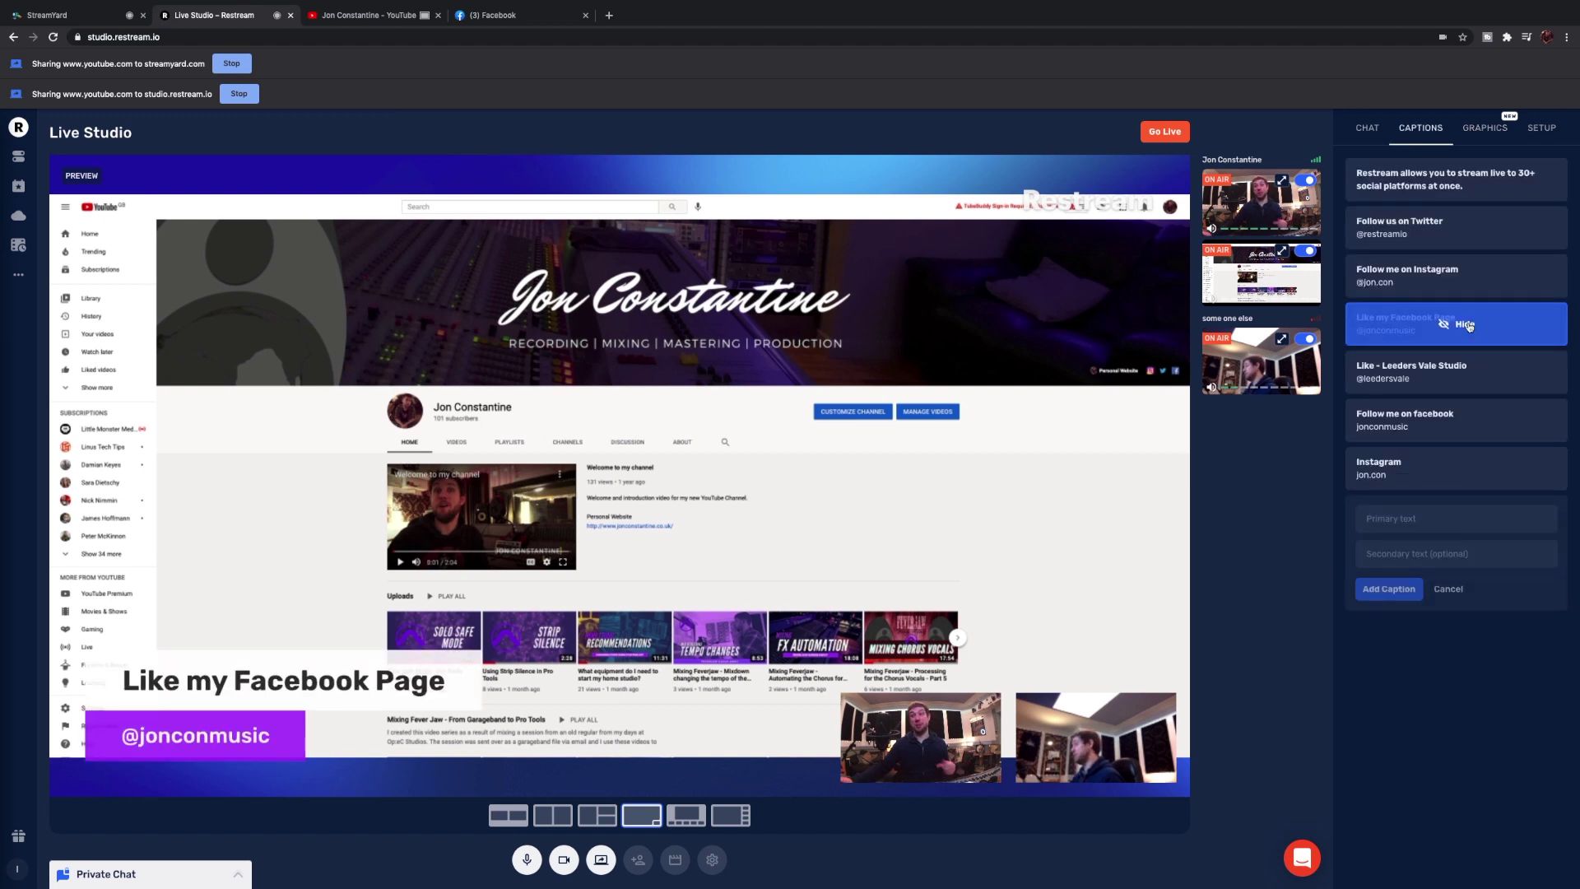
{"action": "left_click", "coordinate": [1469, 325]}
{"action": "left_click", "coordinate": [1367, 128]}
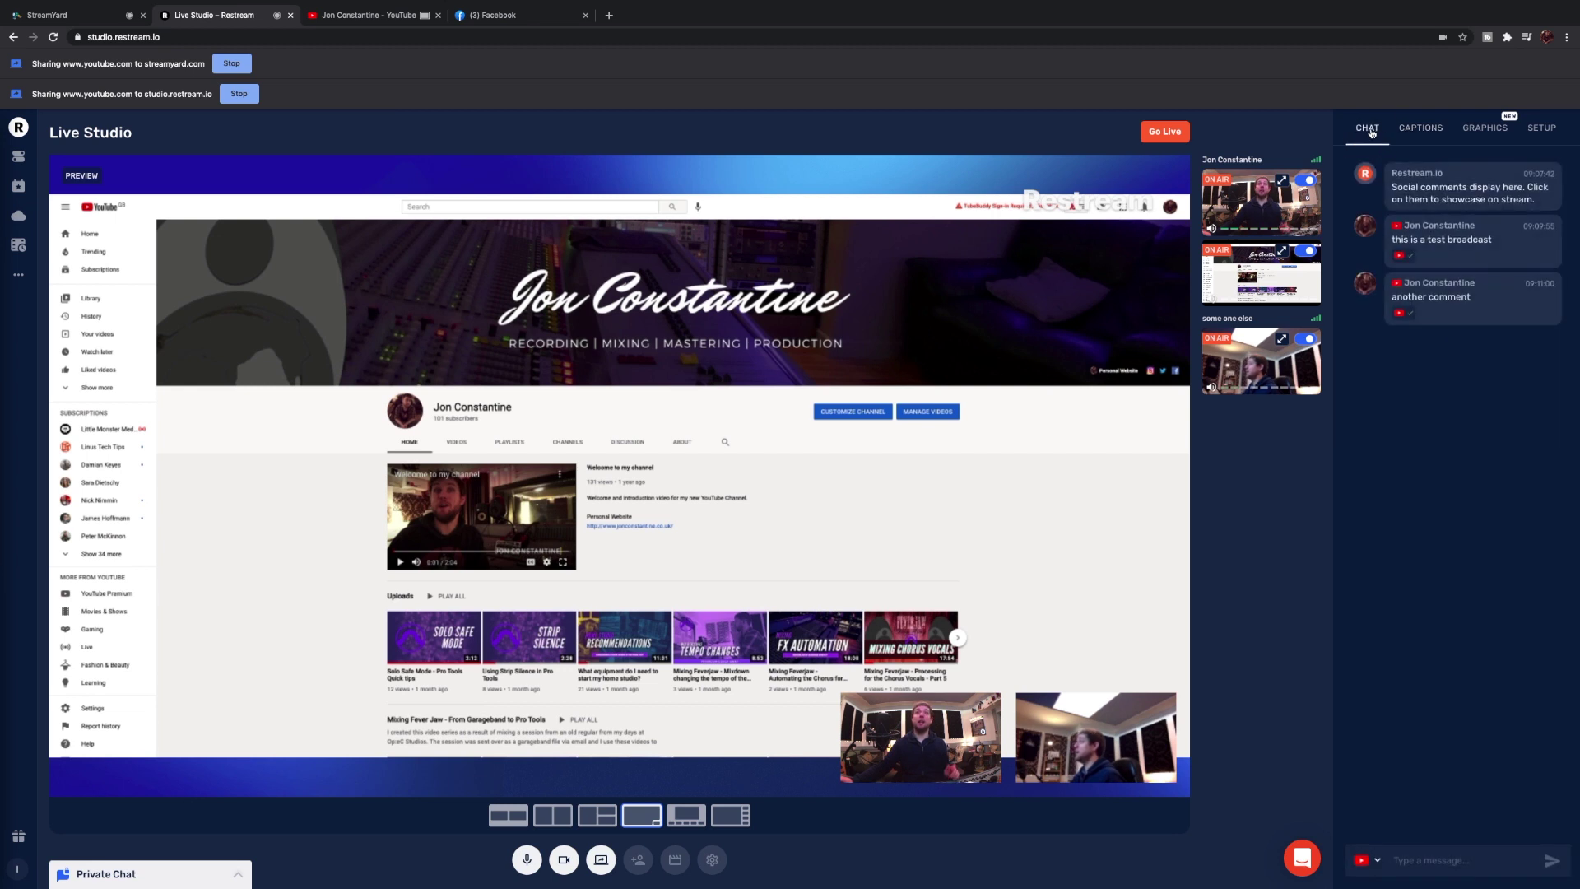
{"action": "mouse_move", "coordinate": [1450, 298]}
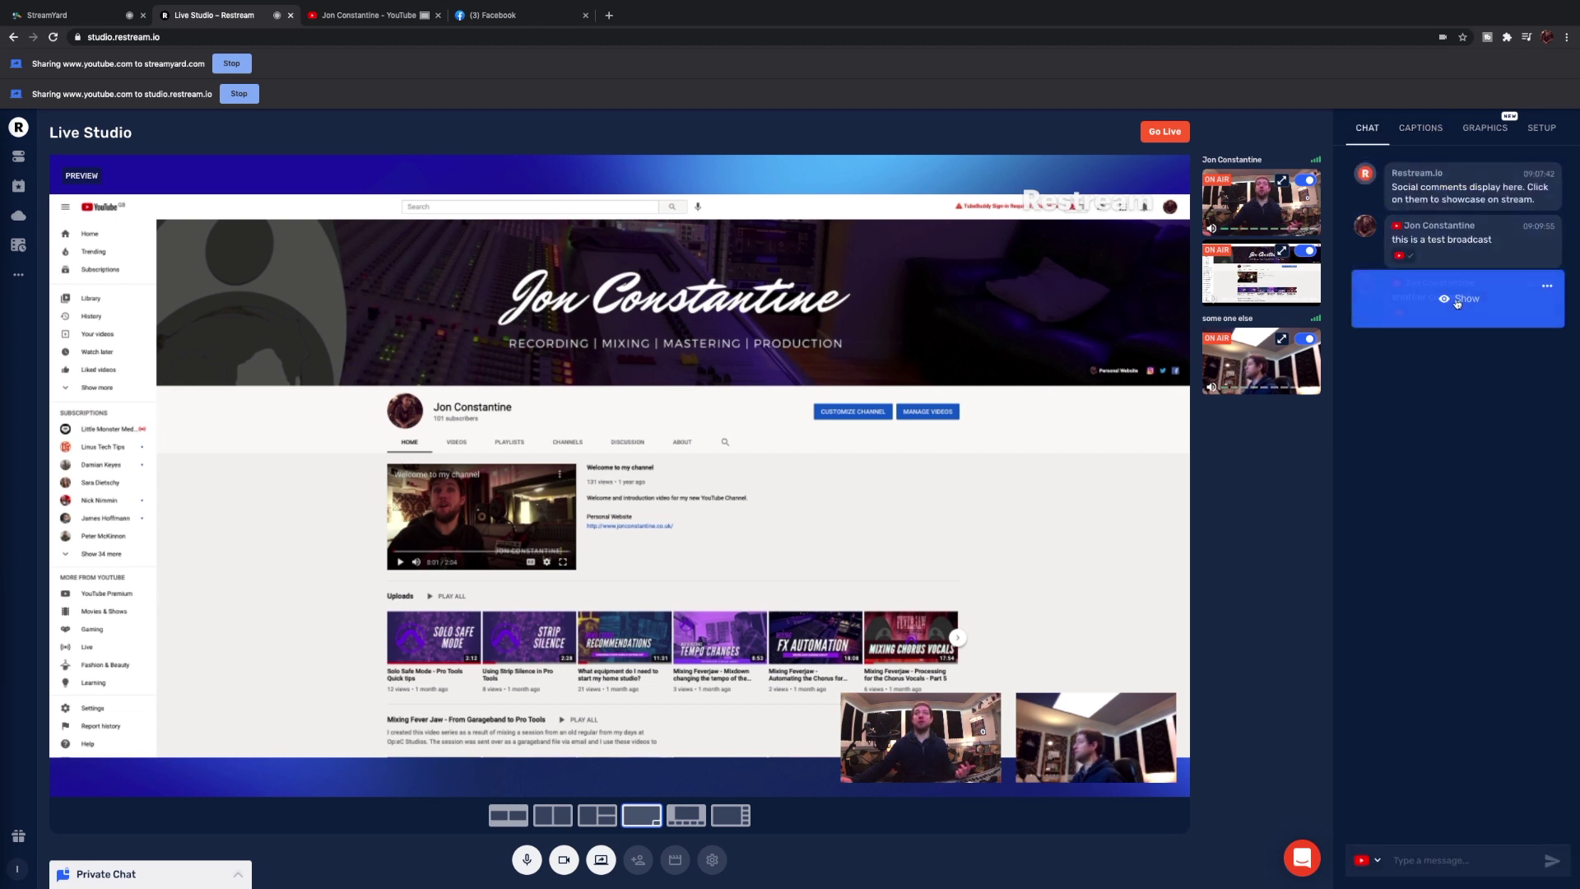
{"action": "left_click", "coordinate": [508, 814]}
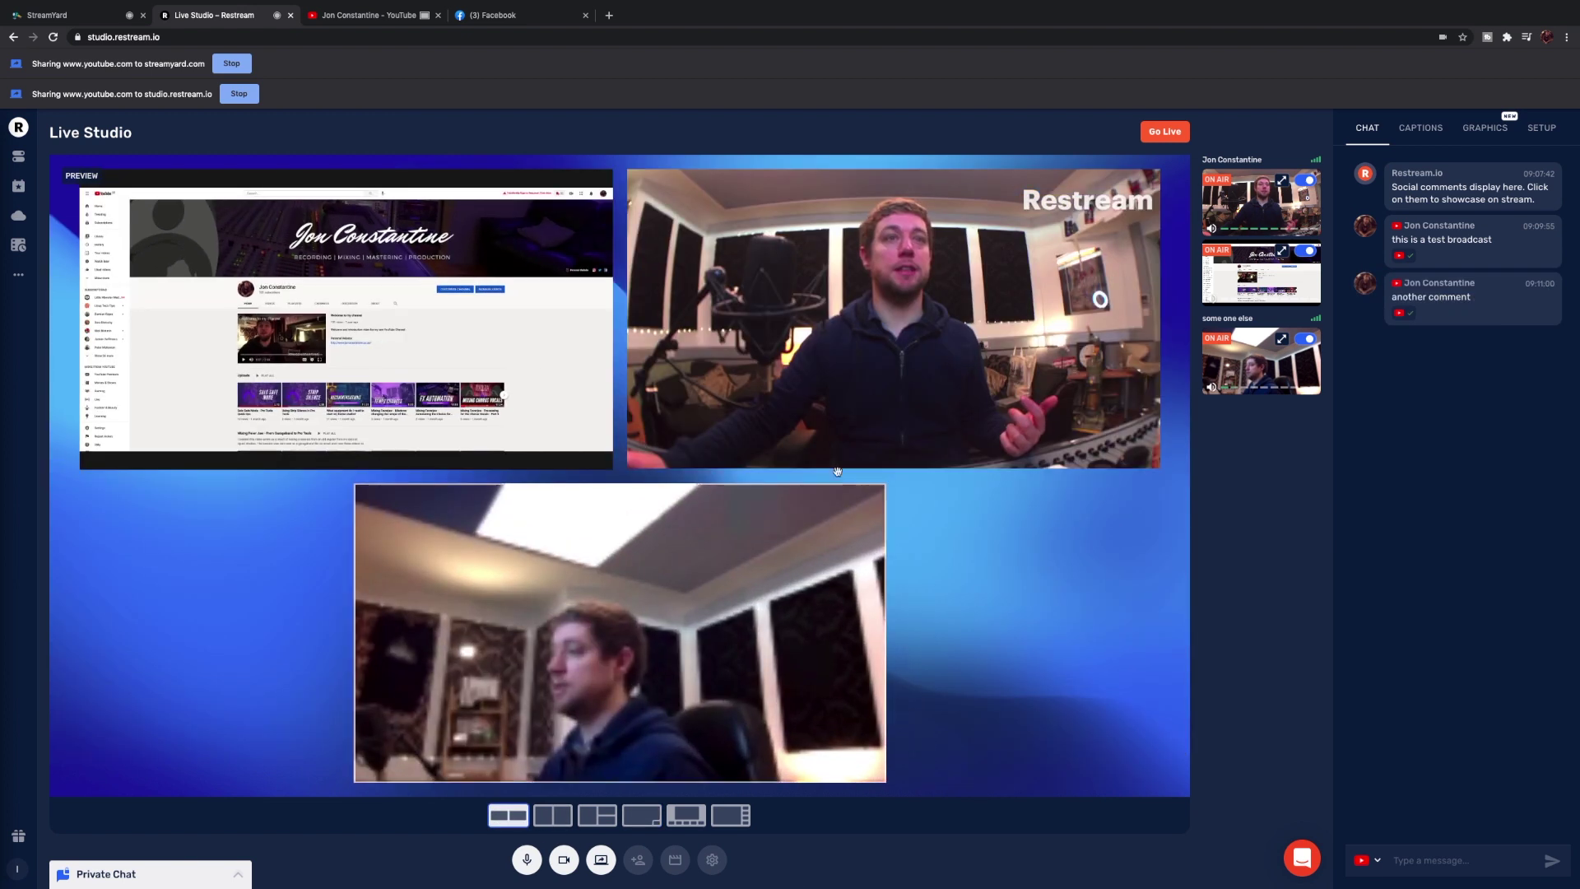
{"action": "left_click", "coordinate": [1467, 247]}
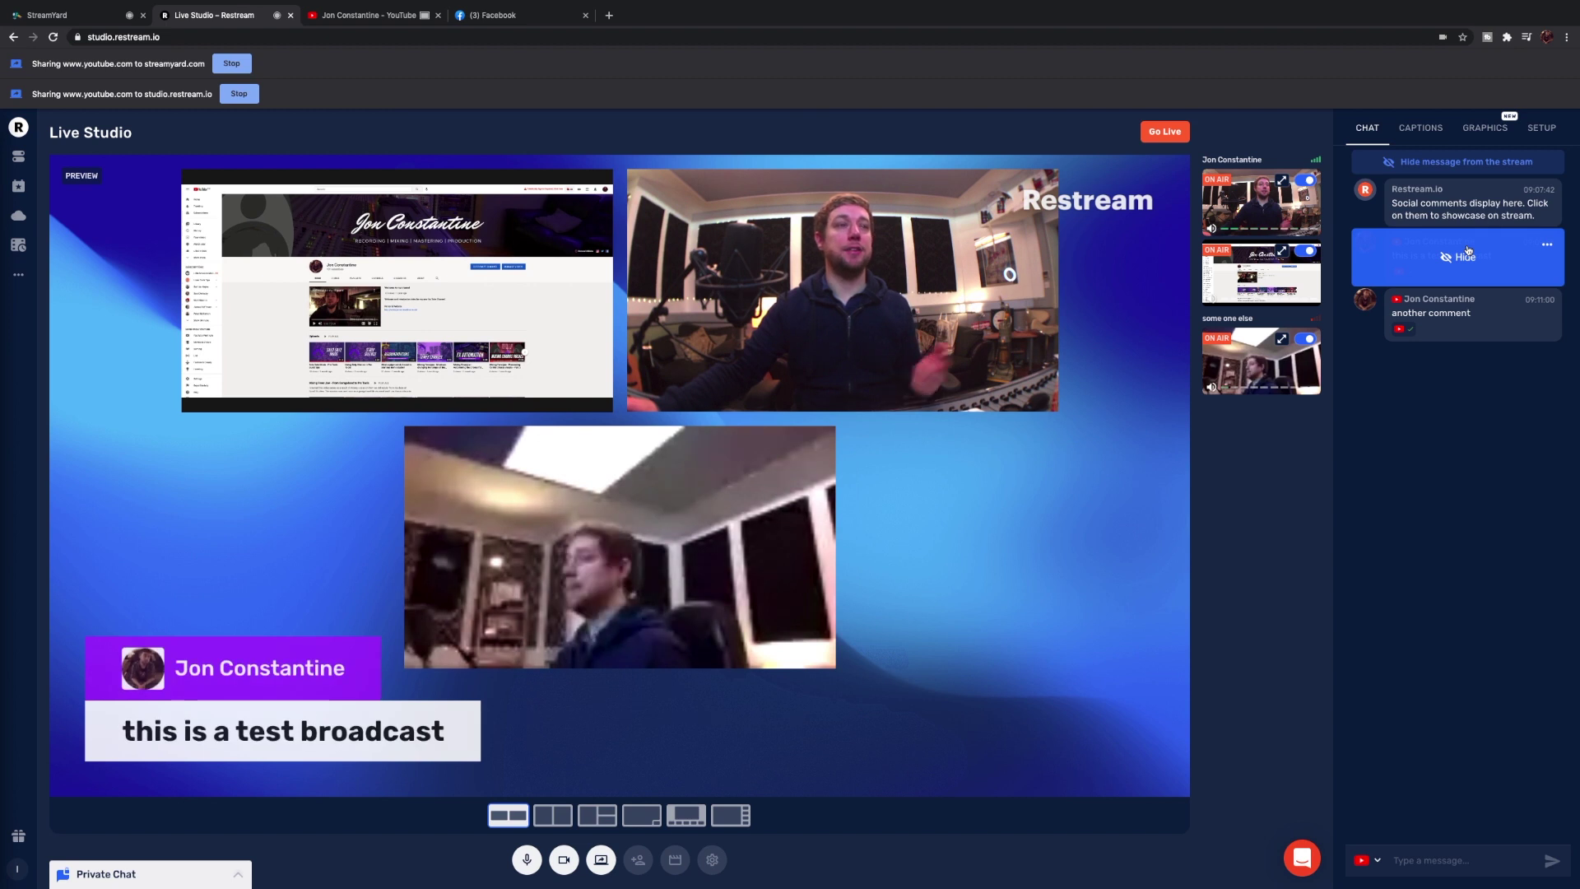
{"action": "left_click", "coordinate": [1453, 316]}
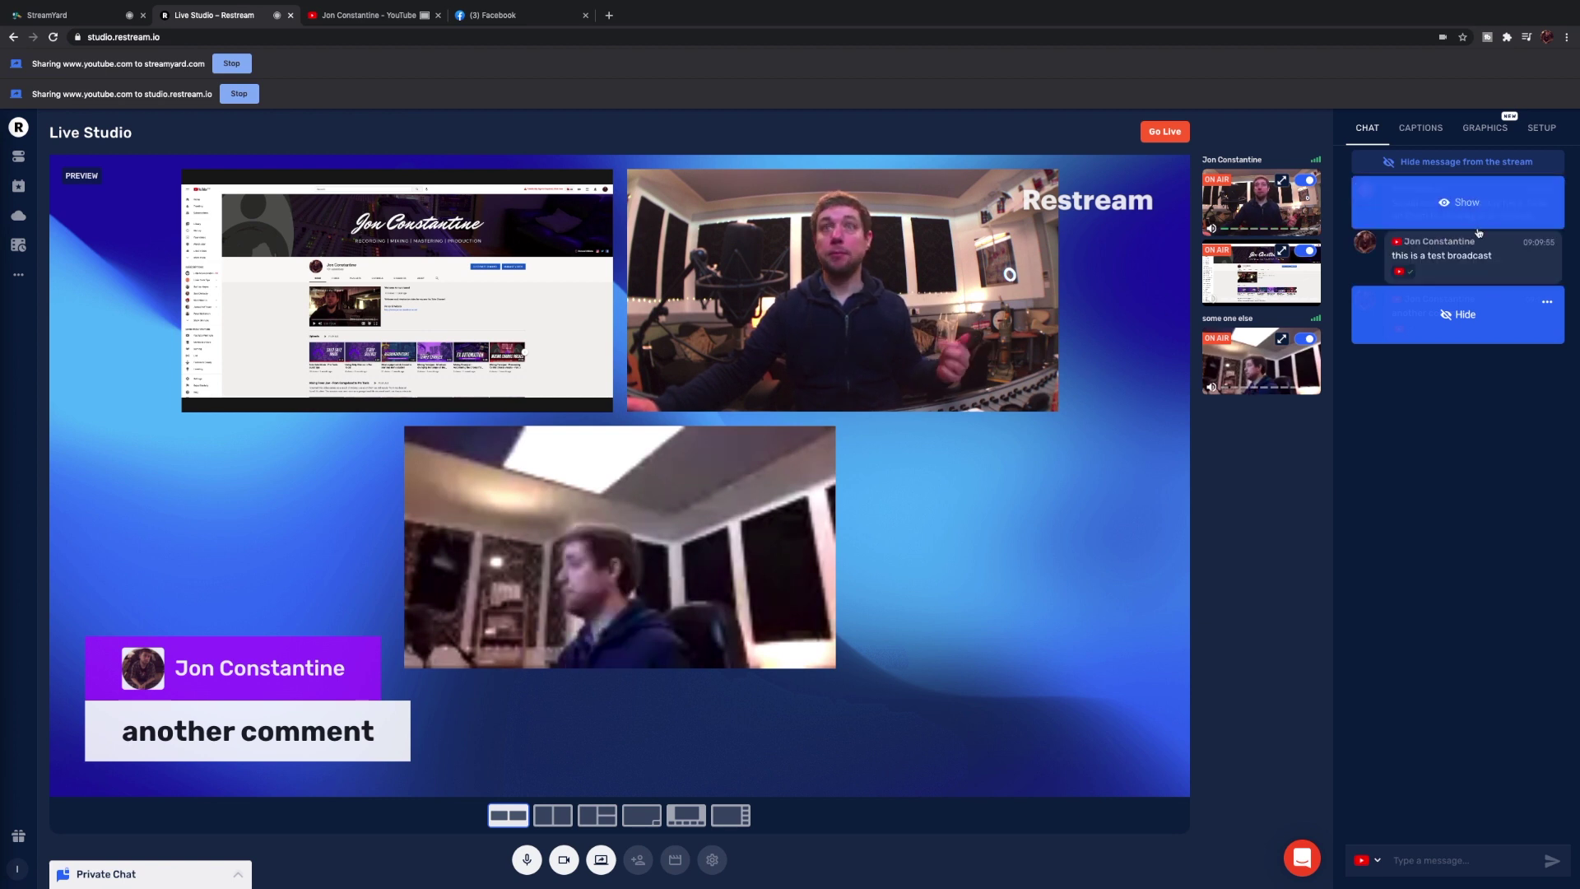
{"action": "left_click", "coordinate": [1460, 317]}
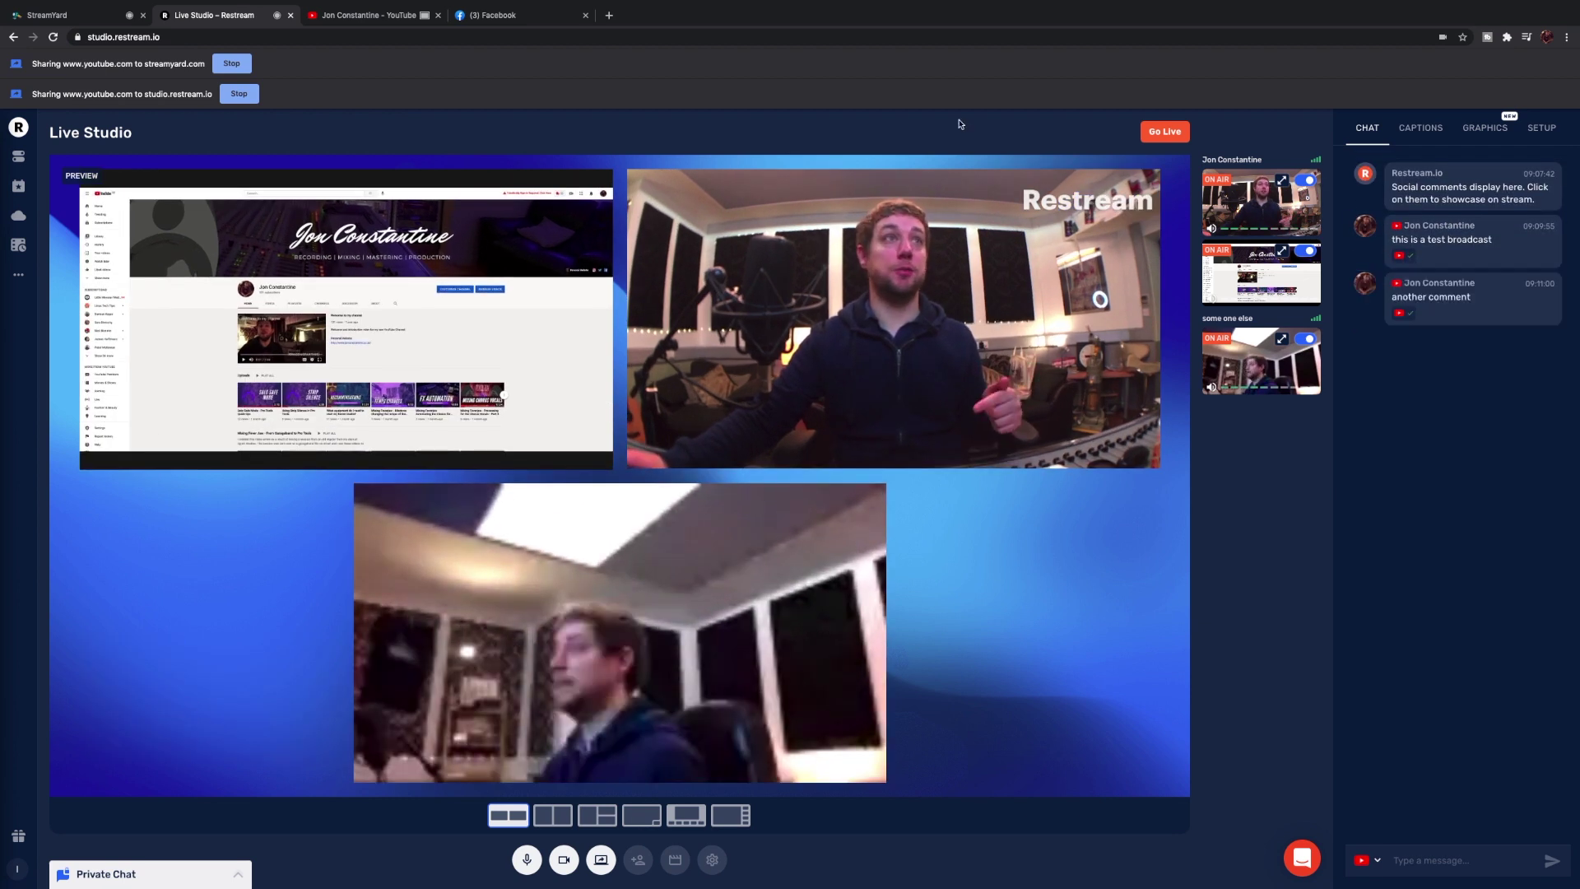
Step: Turn on Overlay chat in Restream's Graphics settings and return to the chat messages
{"action": "left_click", "coordinate": [91, 20]}
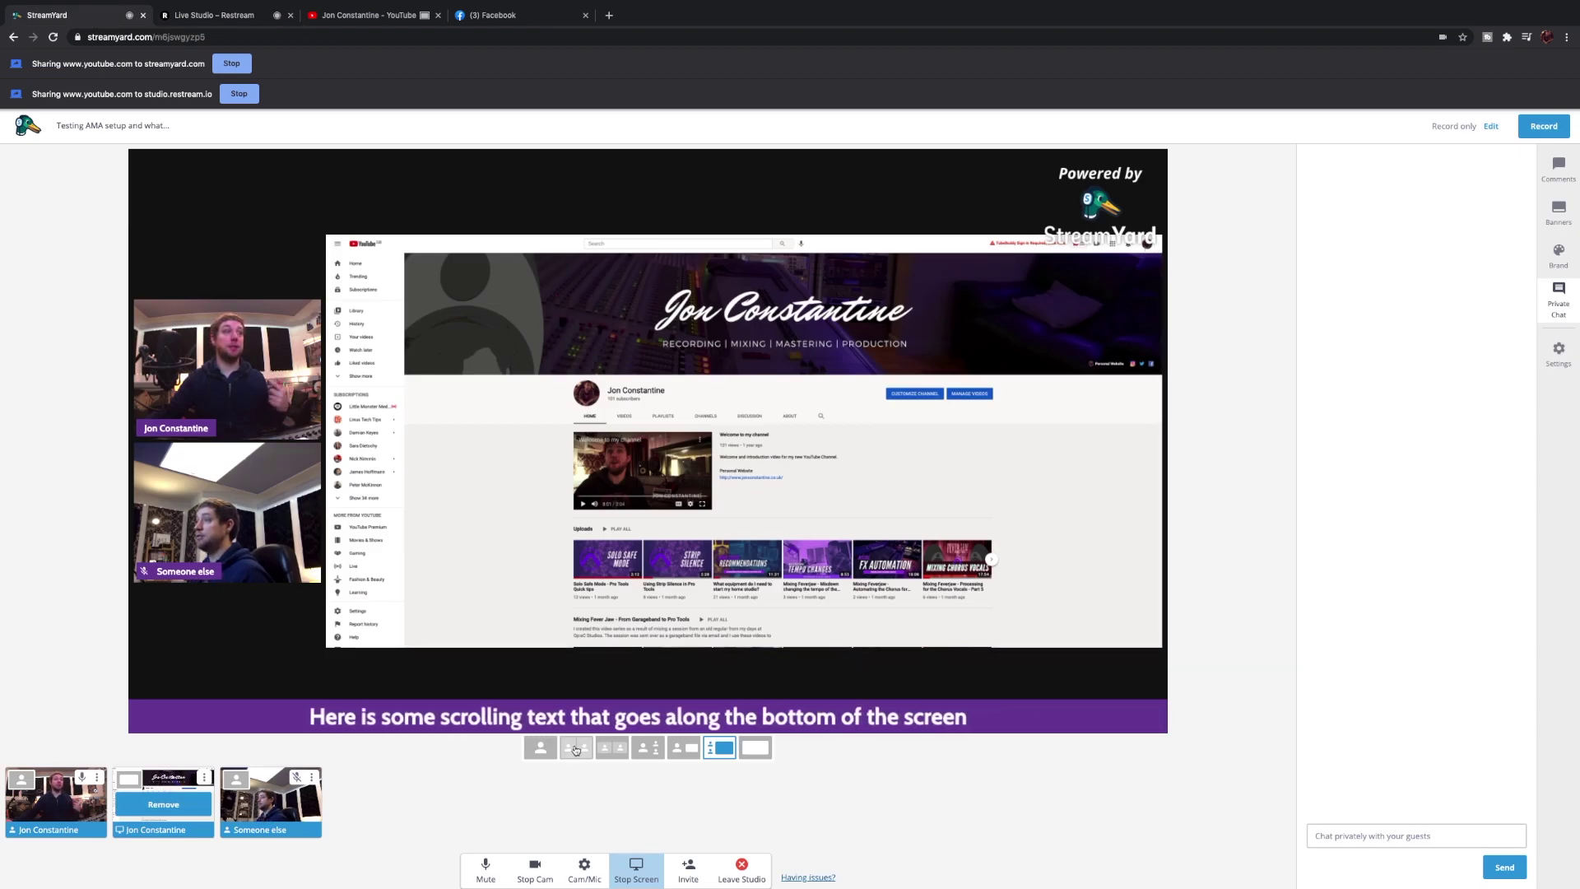
{"action": "left_click", "coordinate": [235, 16]}
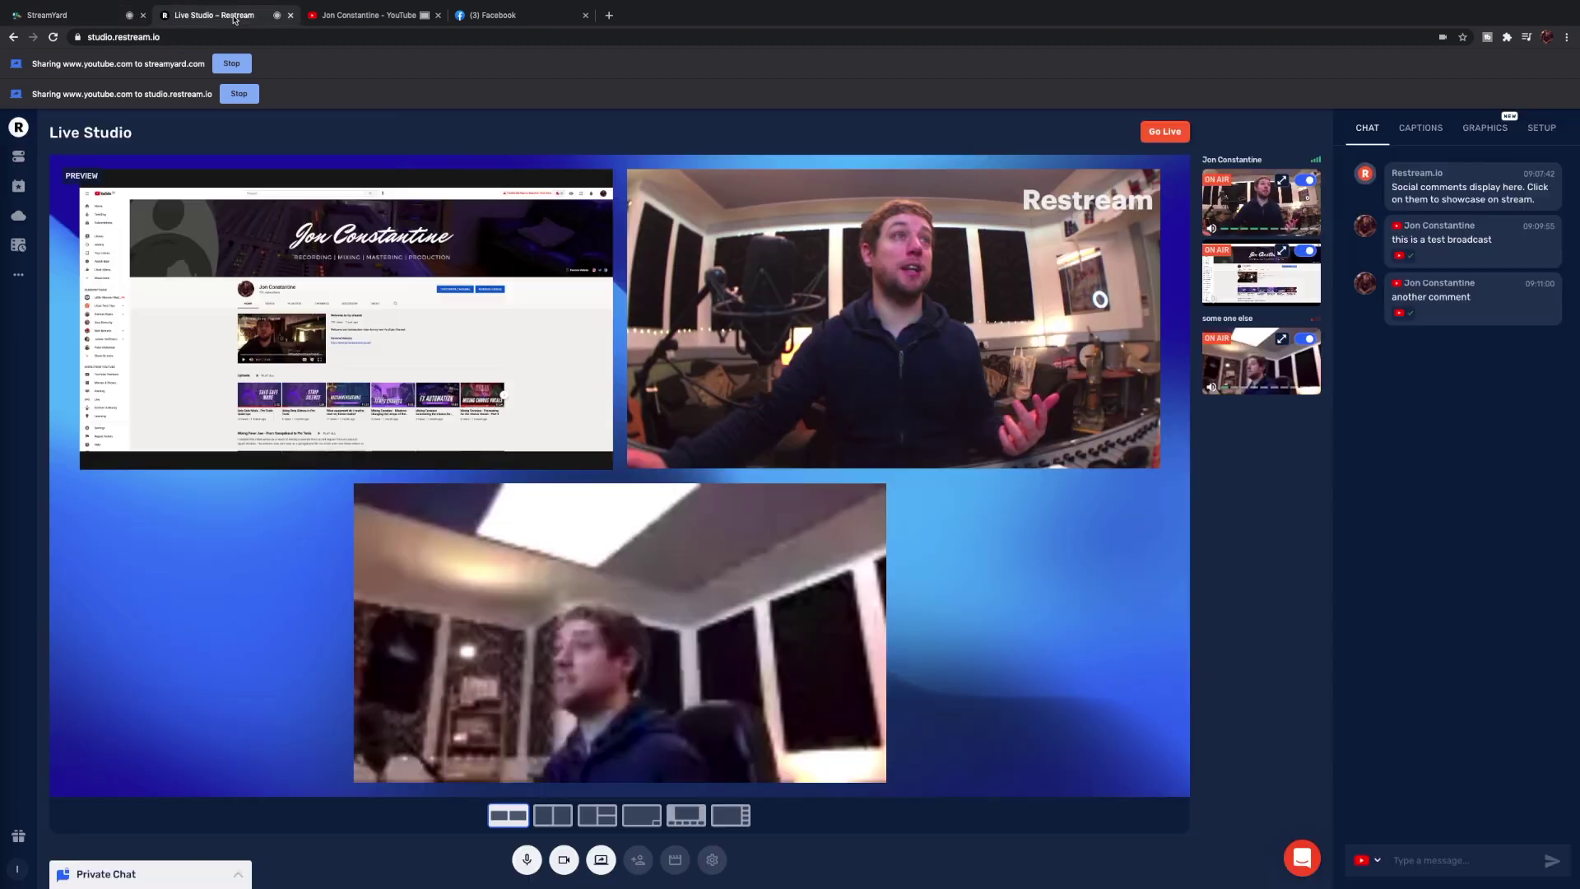
{"action": "left_click", "coordinate": [1485, 129]}
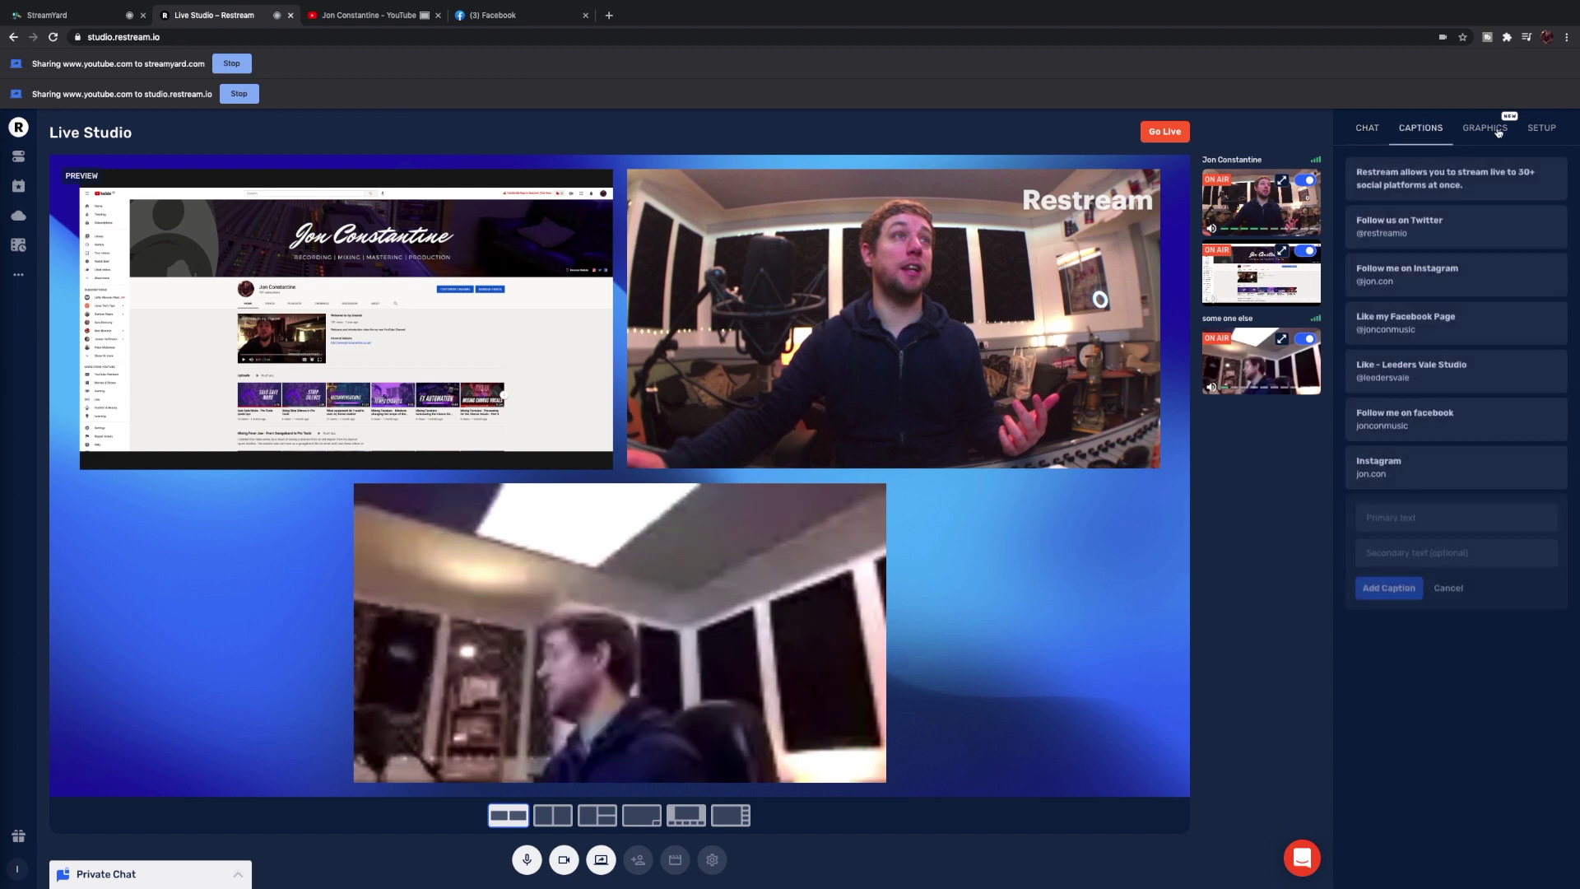
{"action": "left_click", "coordinate": [1360, 320]}
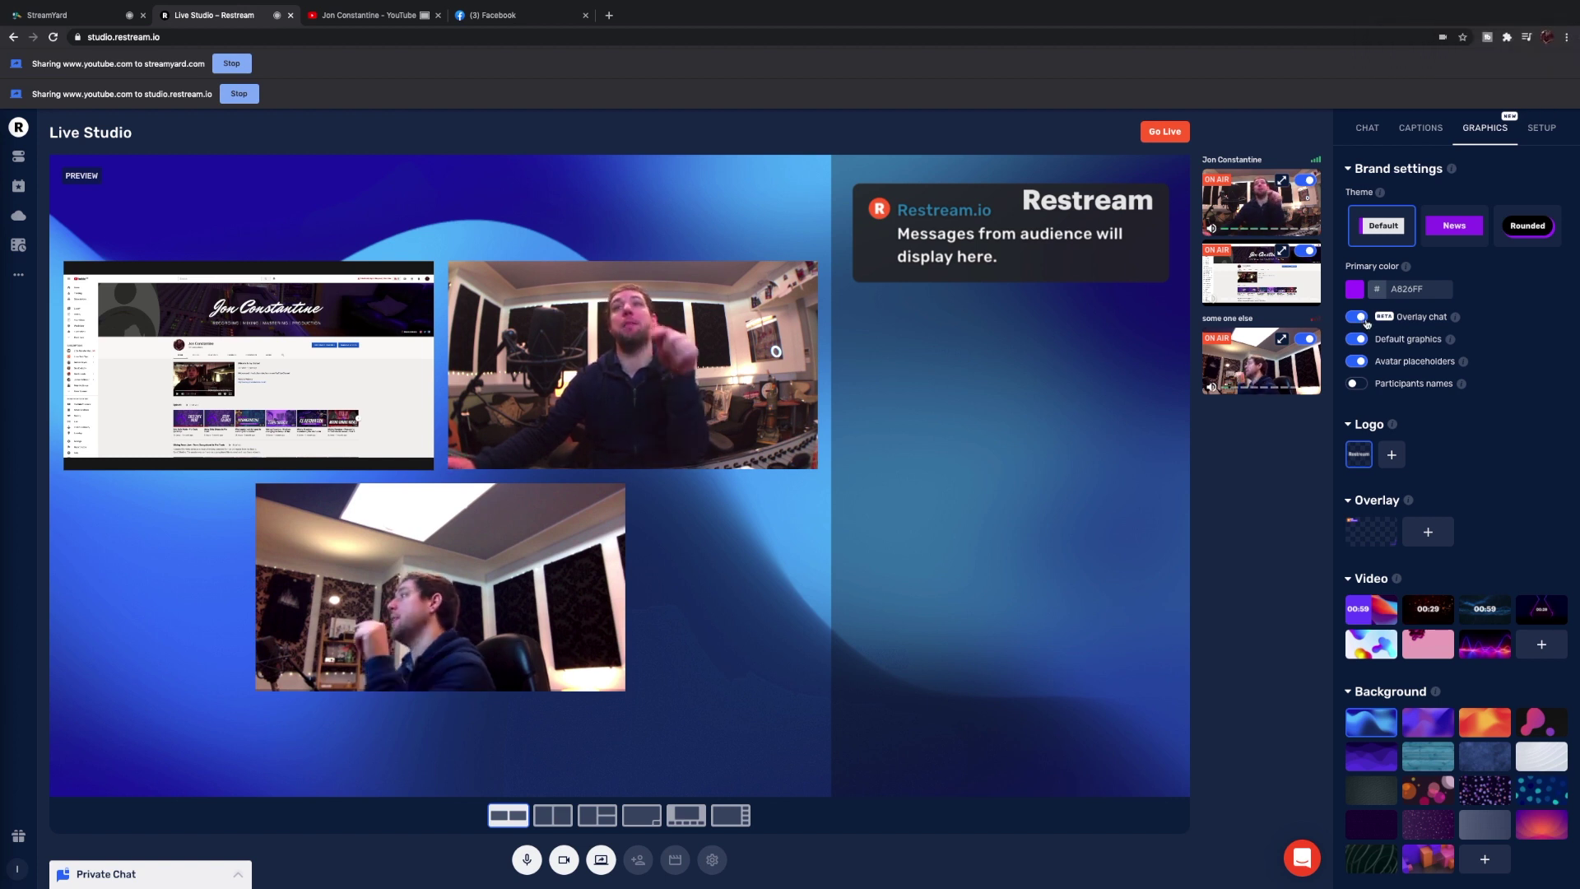
{"action": "left_click", "coordinate": [1370, 130]}
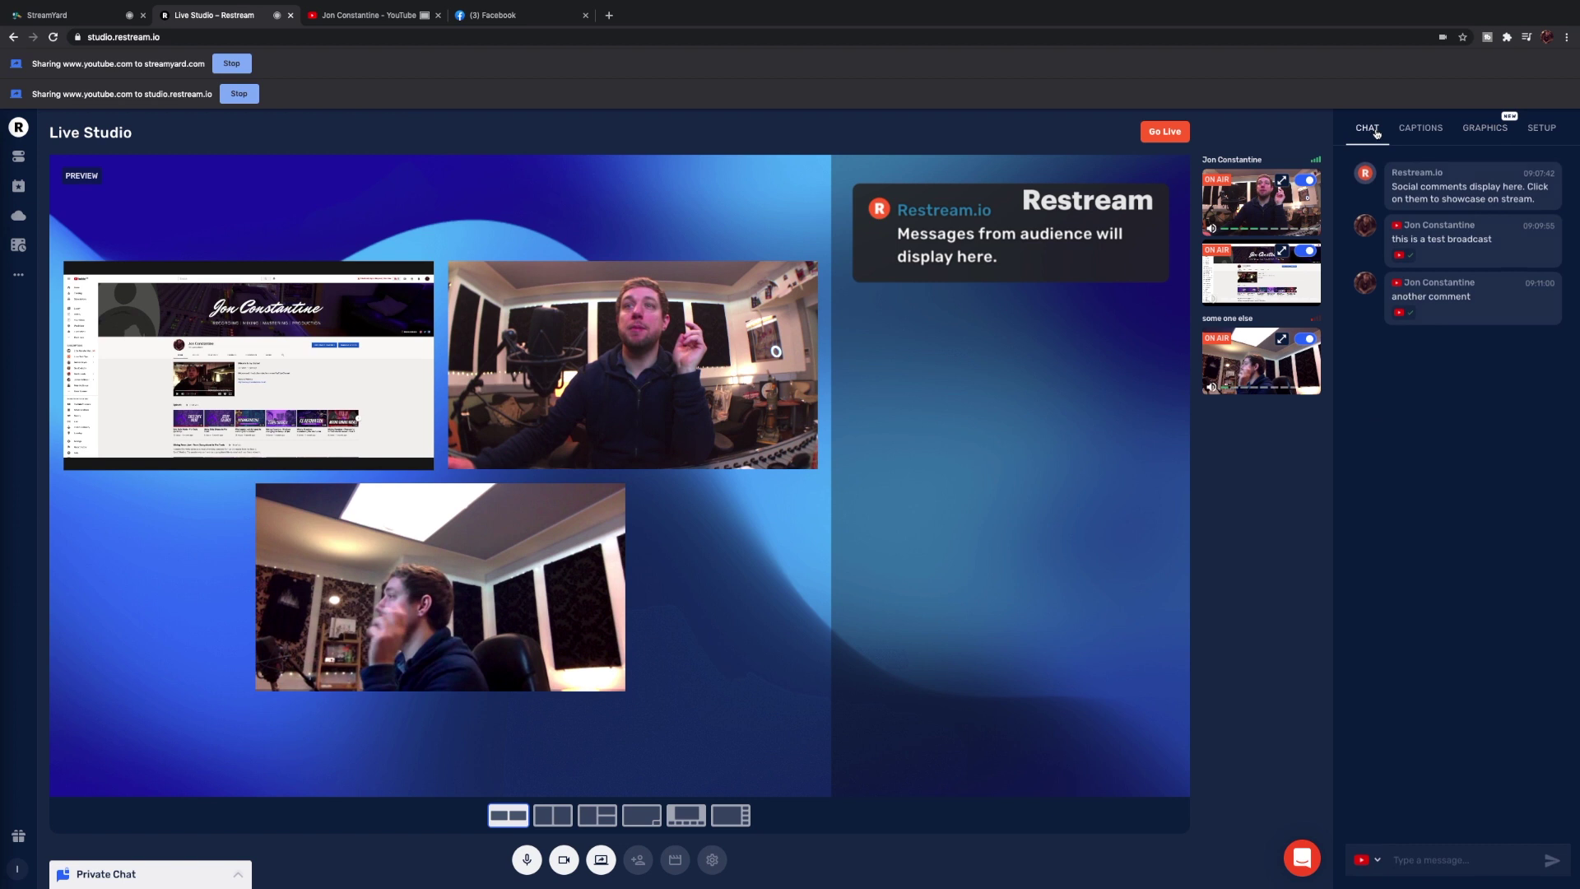
Step: Showcase the 'this is a test broadcast' comment on stream
{"action": "left_click", "coordinate": [1455, 245]}
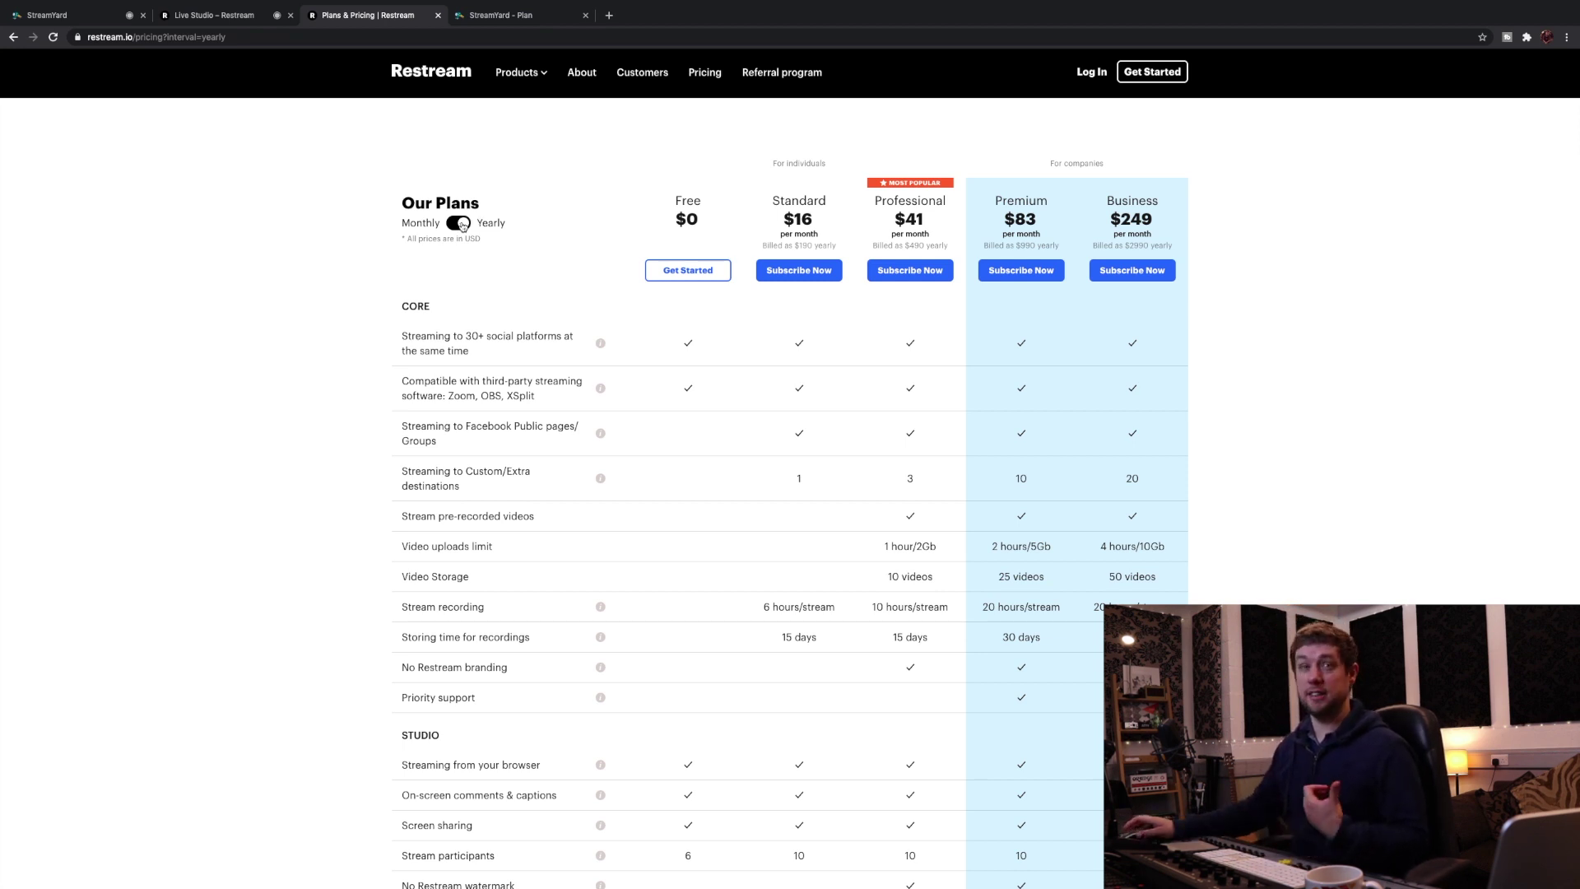
Step: Switch Restream's pricing to monthly billing: $19, $49, $99 and $299 plans
{"action": "left_click", "coordinate": [460, 224]}
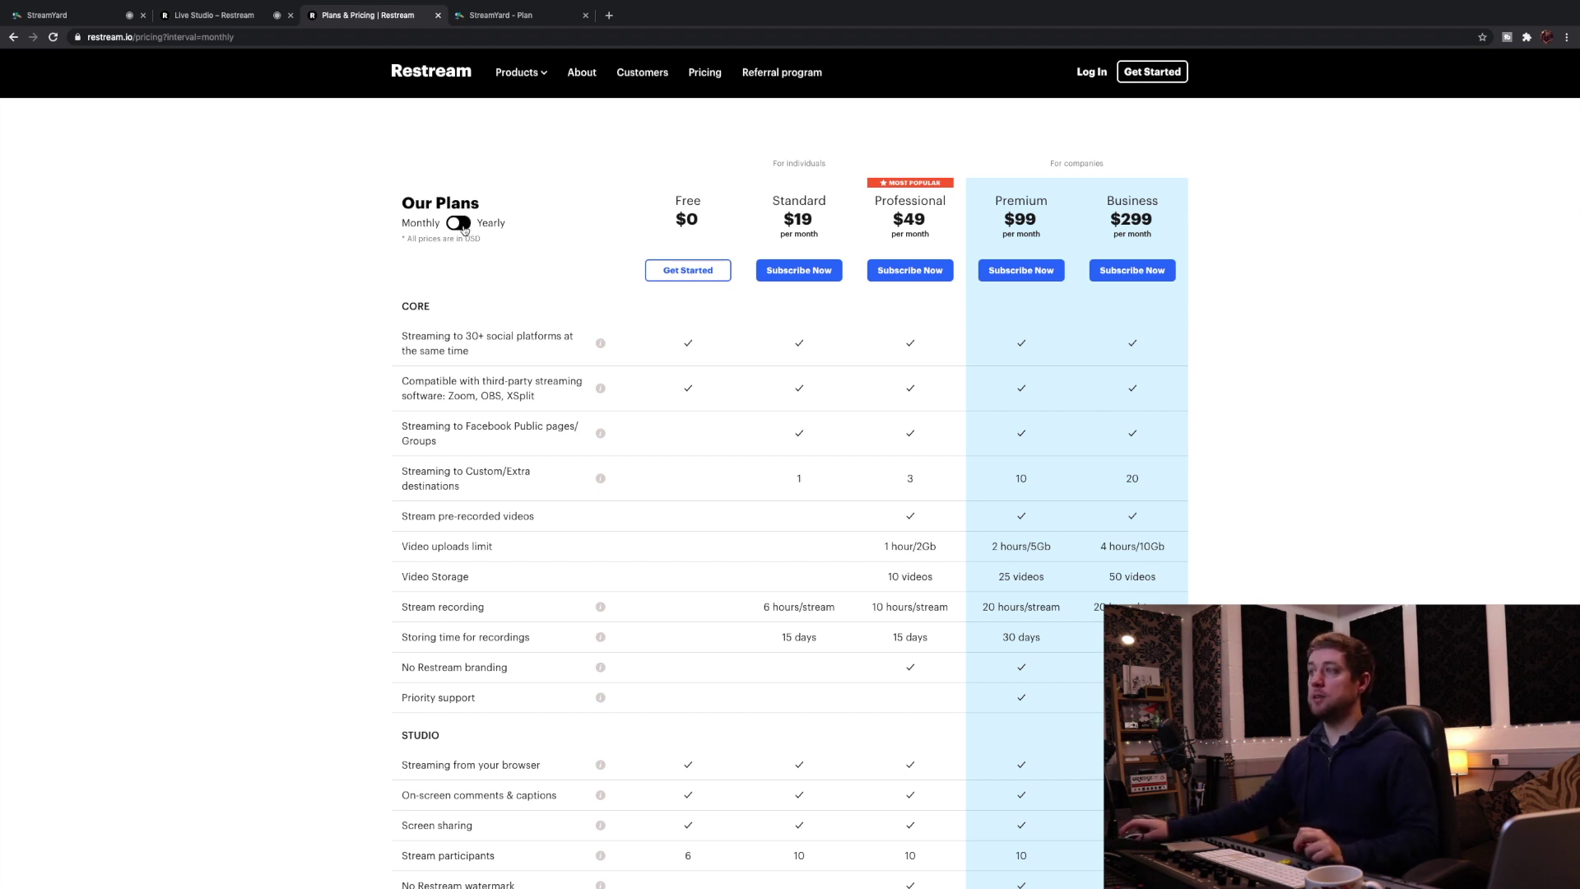
{"action": "key", "text": "ctrl+Tab"}
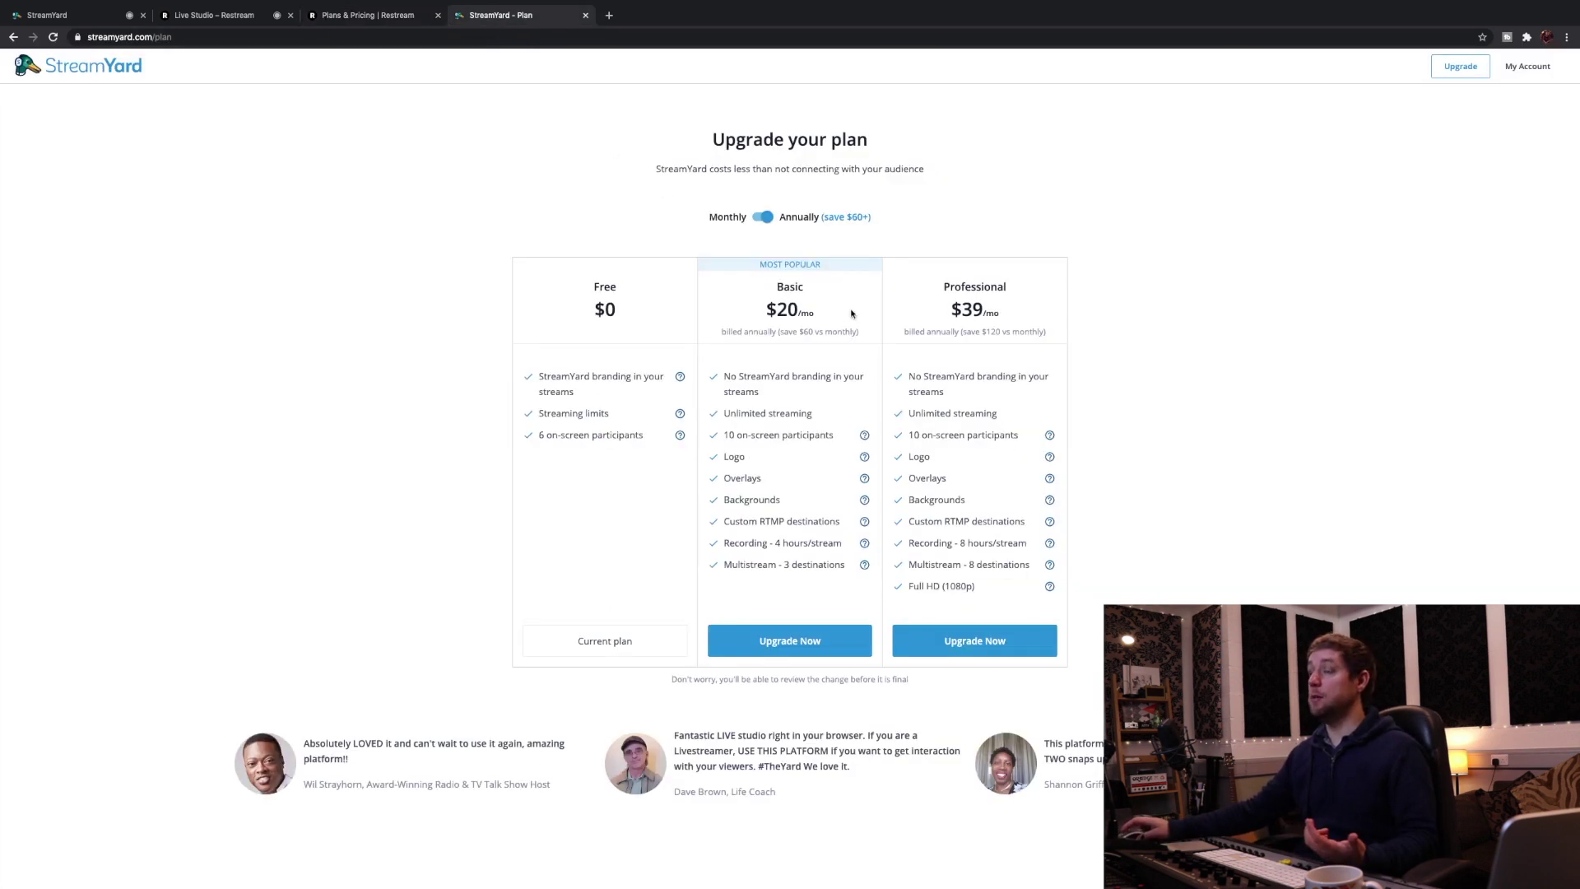
{"action": "left_click", "coordinate": [400, 19]}
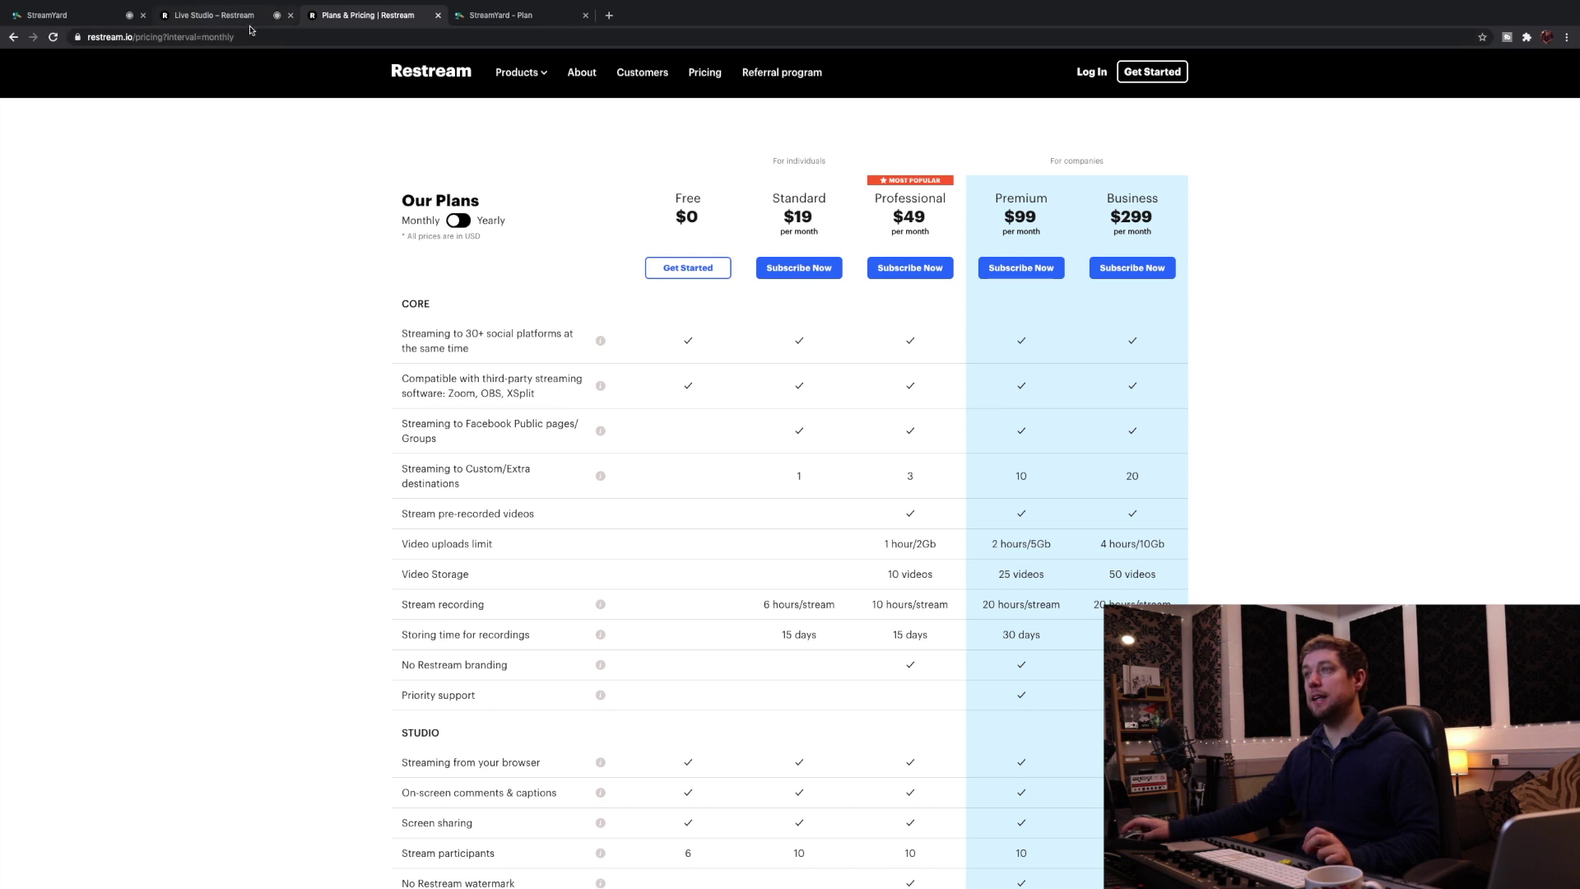
{"action": "left_click", "coordinate": [91, 15]}
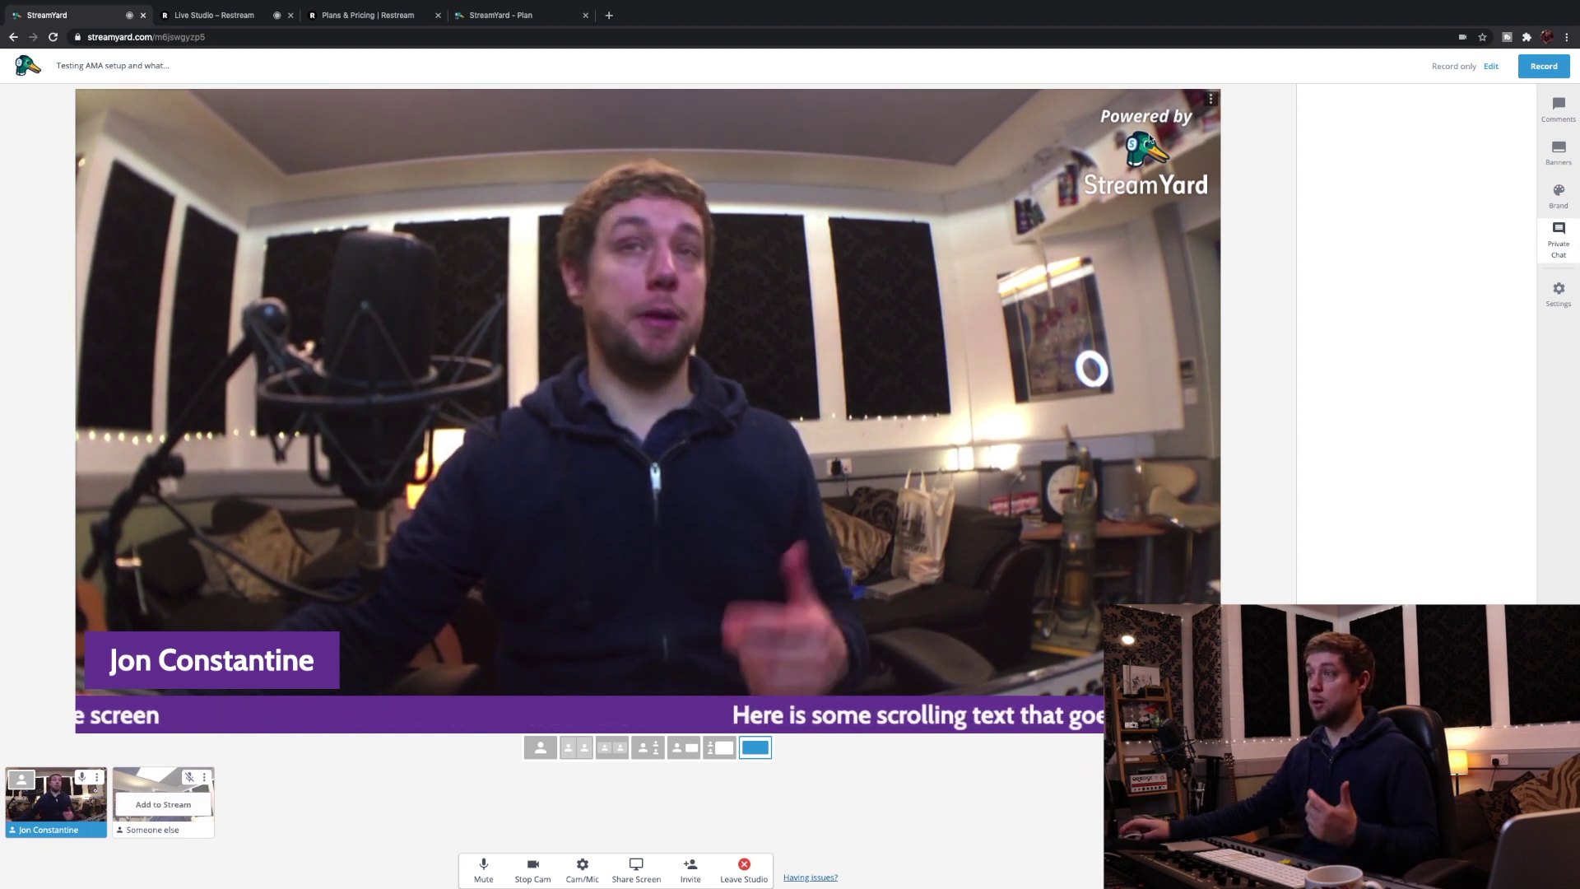
{"action": "left_click", "coordinate": [370, 15]}
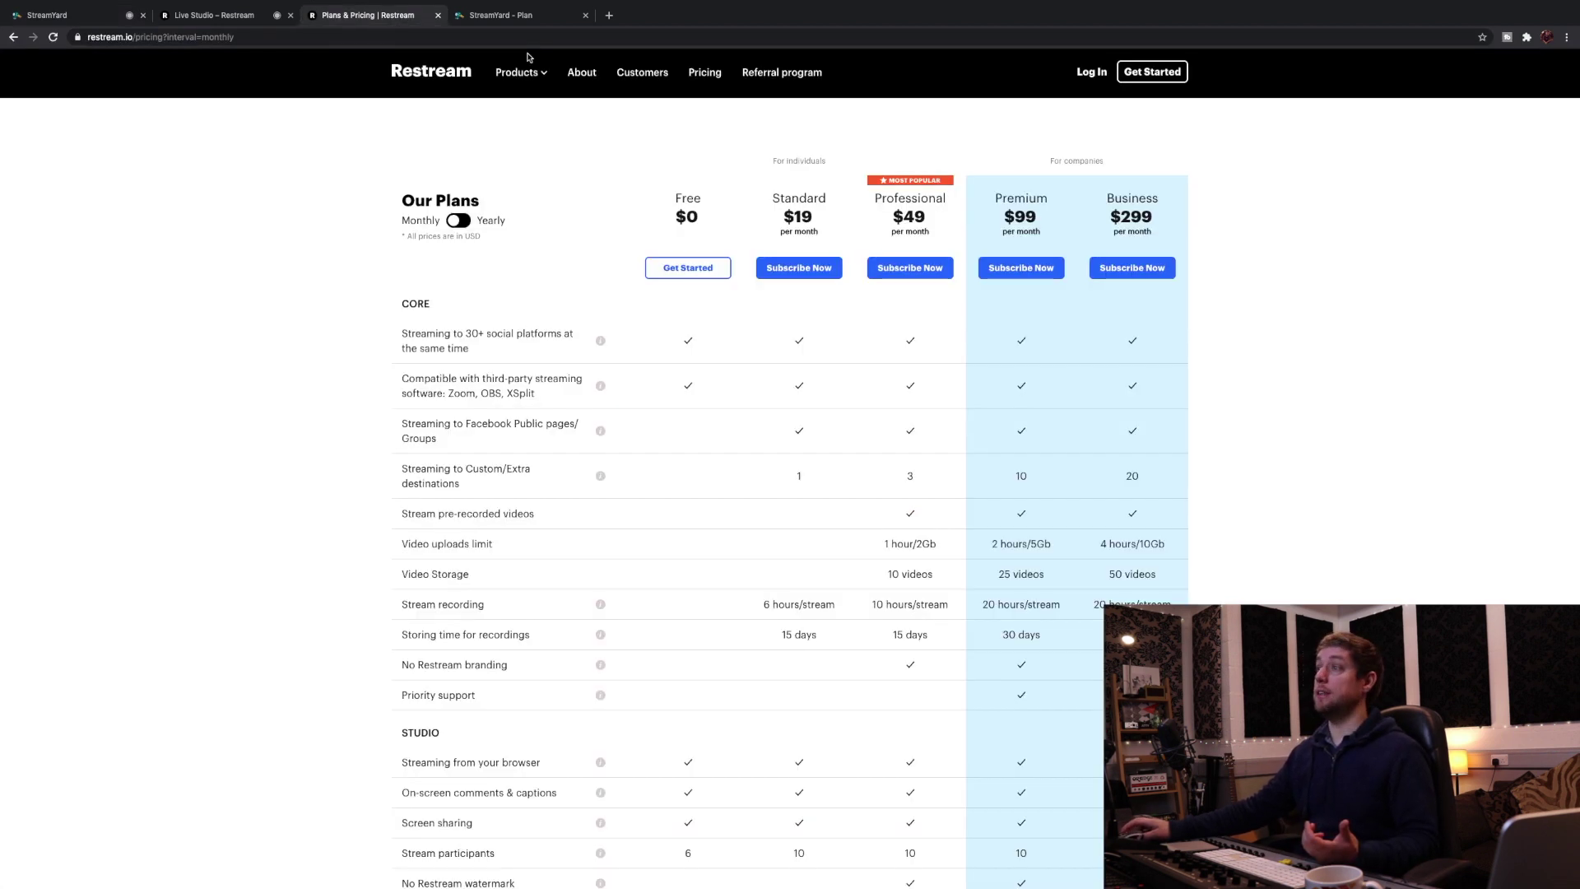
{"action": "left_click", "coordinate": [277, 22]}
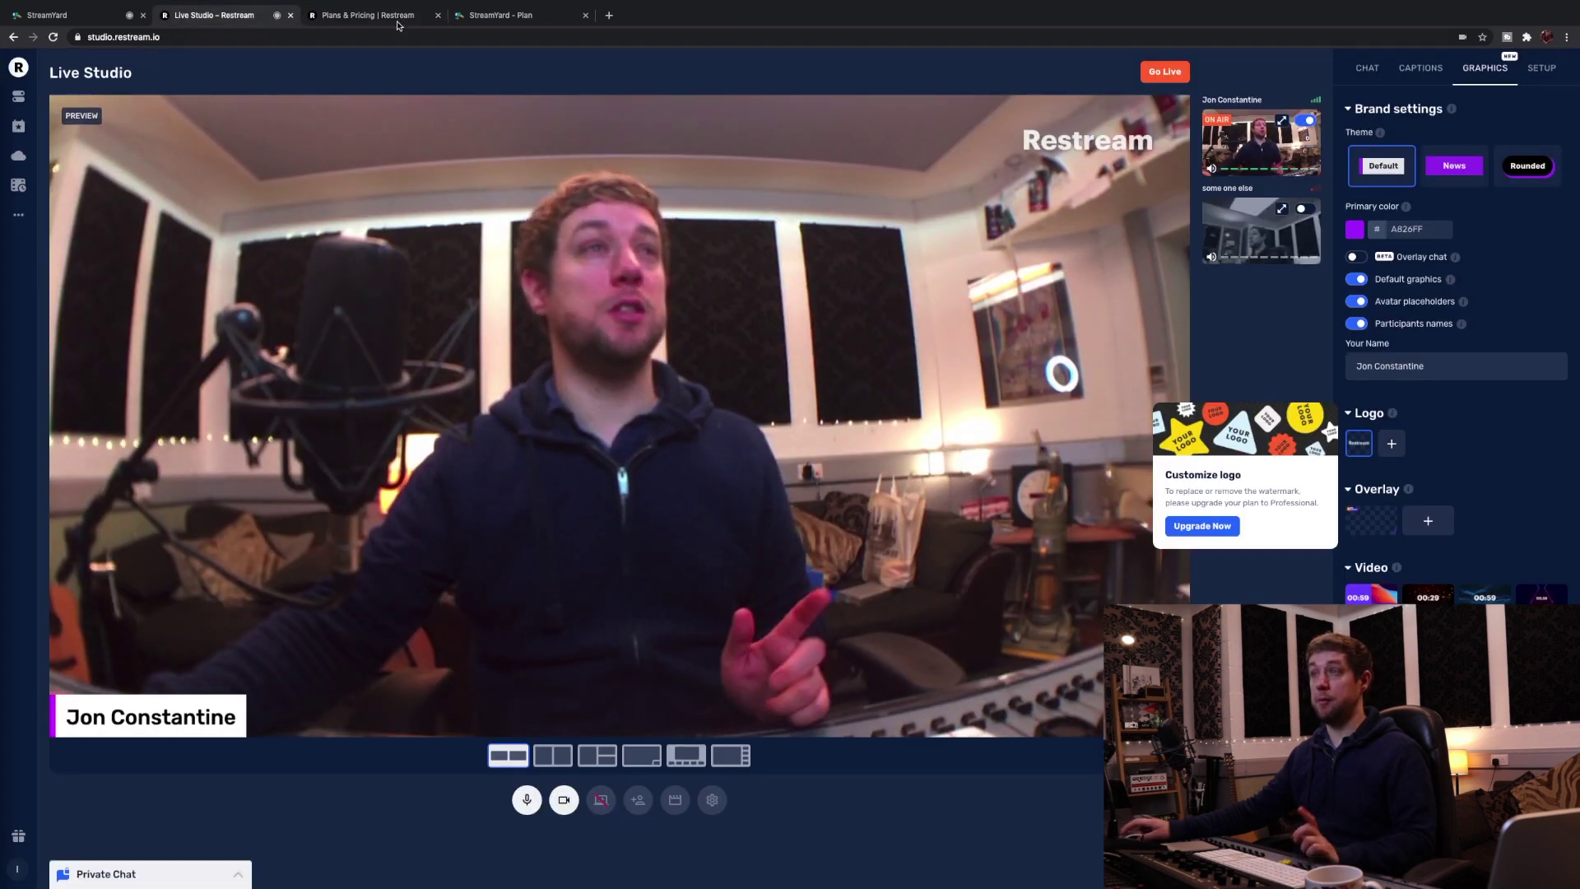
{"action": "key", "text": "ctrl+Tab"}
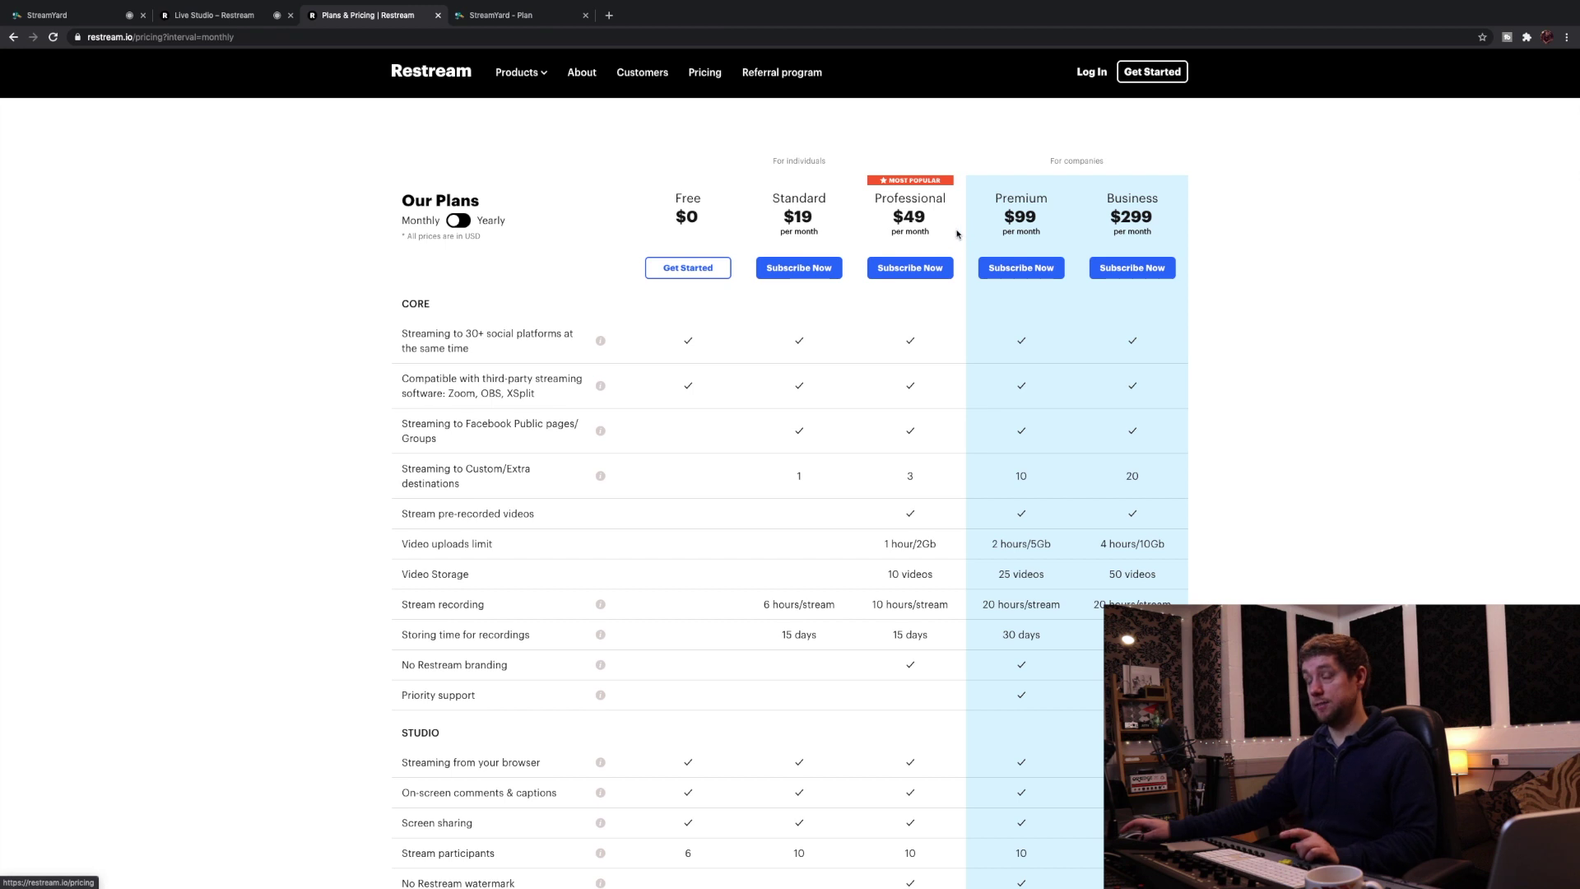
{"action": "scroll", "coordinate": [952, 230], "scroll_direction": "down", "scroll_amount": 2}
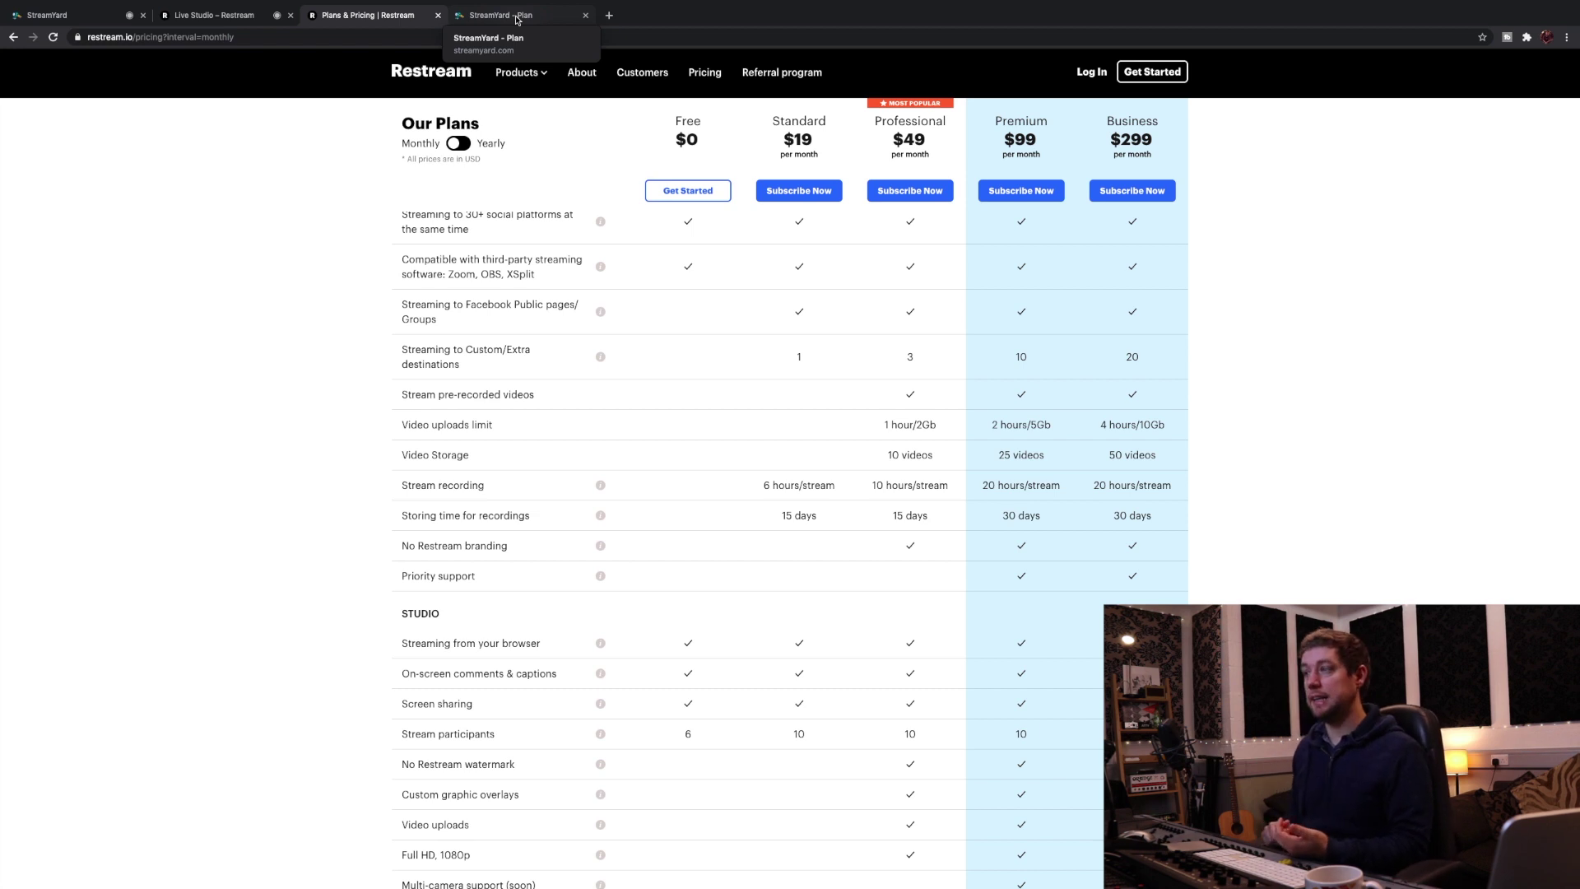
{"action": "scroll", "coordinate": [568, 271], "scroll_direction": "down", "scroll_amount": 1}
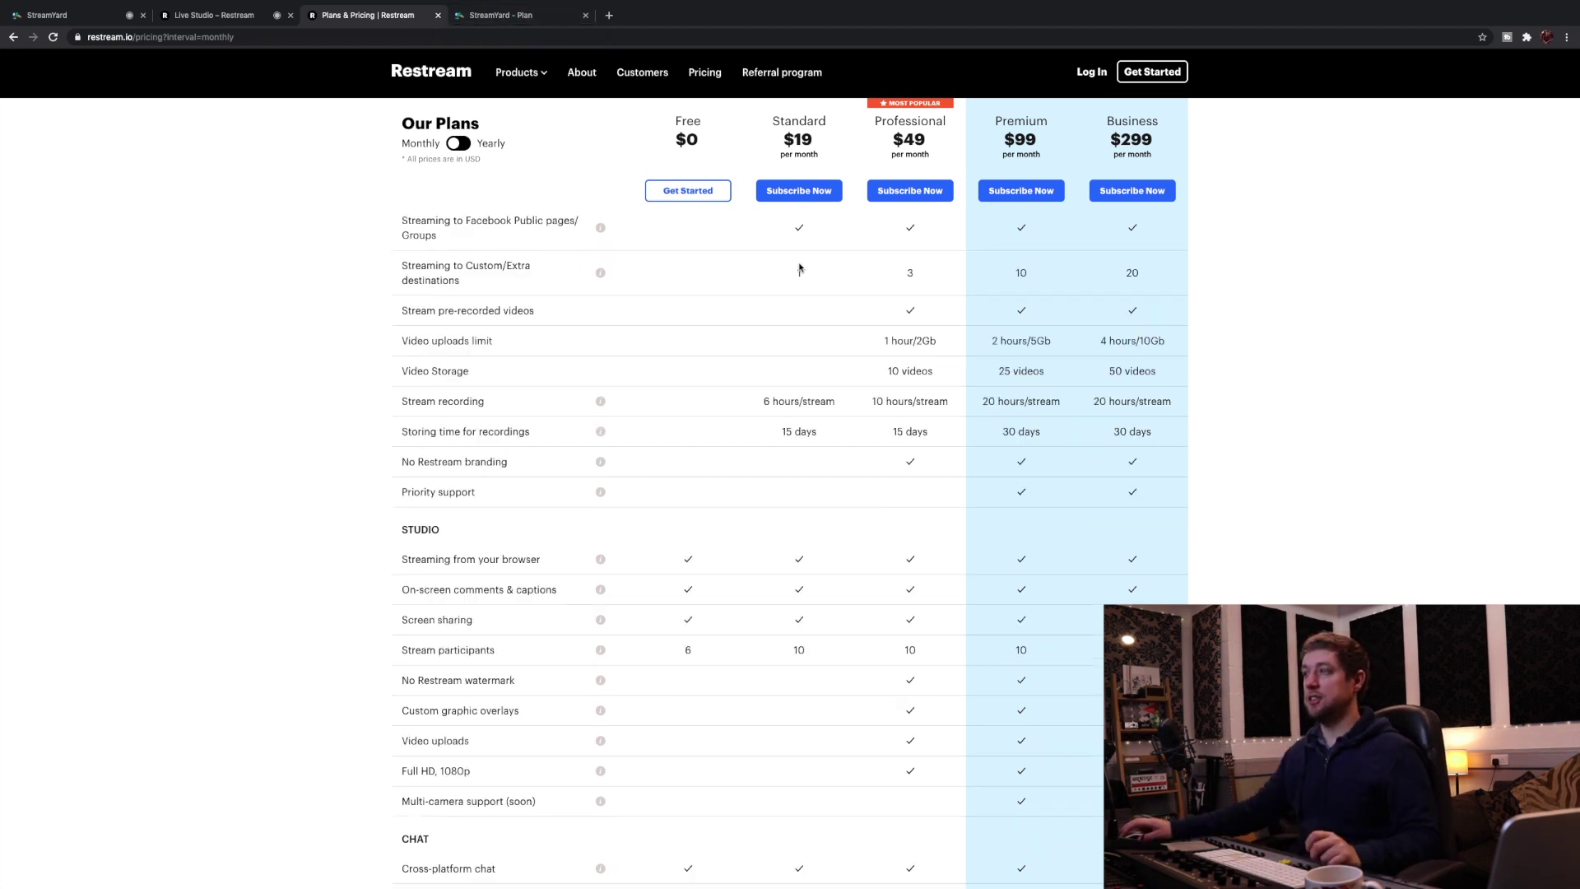
{"action": "left_click_drag", "start_coordinate": [443, 274], "coordinate": [1149, 268]}
{"action": "left_click", "coordinate": [754, 256]}
{"action": "scroll", "coordinate": [919, 282], "scroll_direction": "up", "scroll_amount": 1}
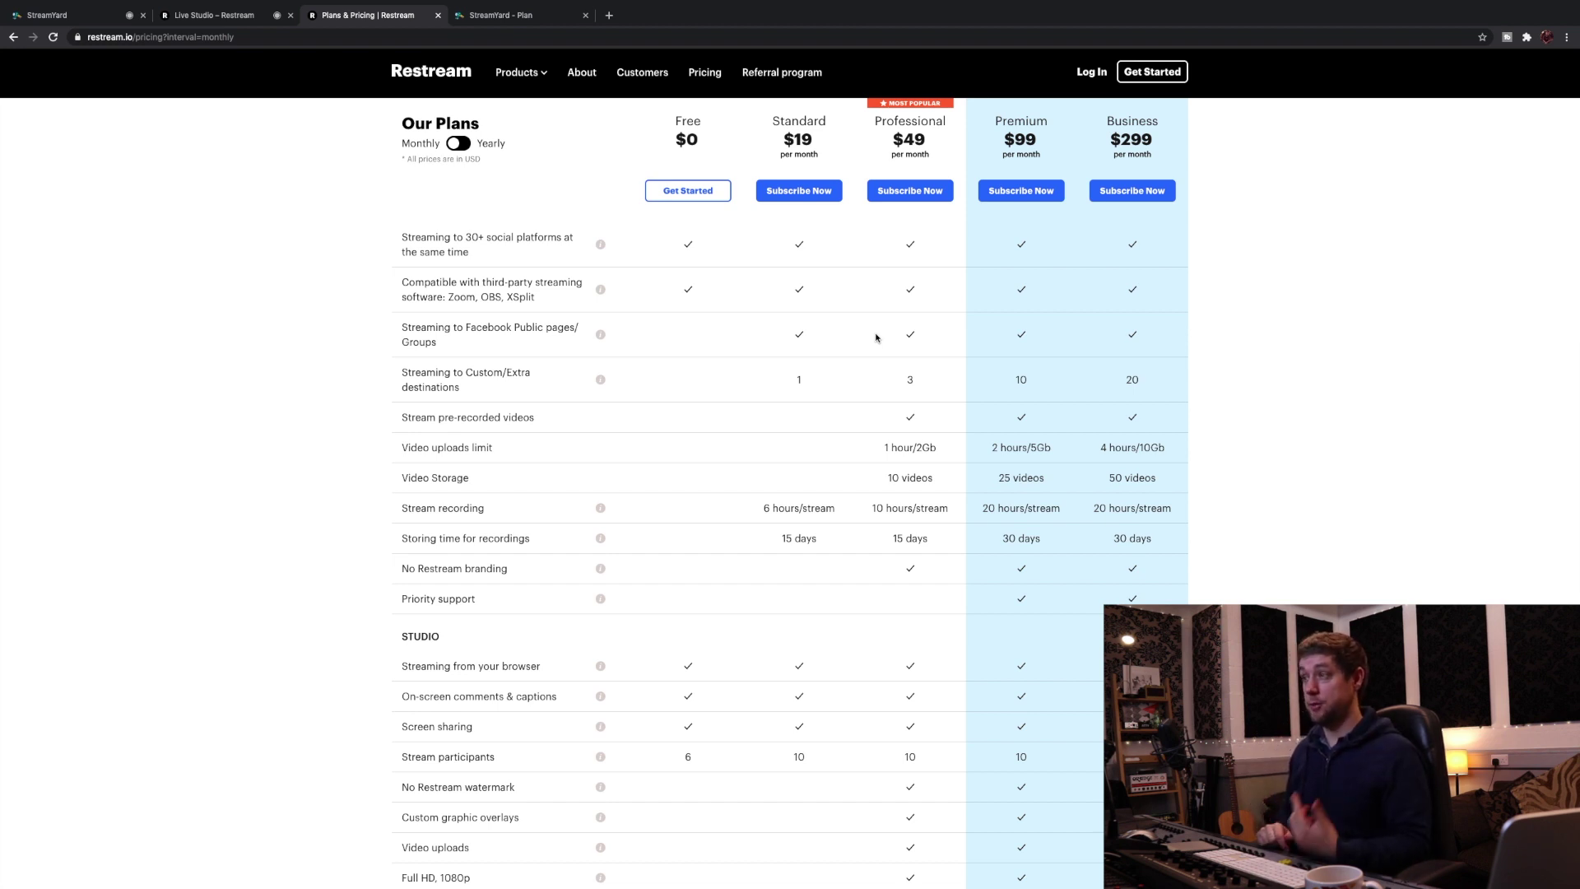
{"action": "right_click", "coordinate": [907, 309]}
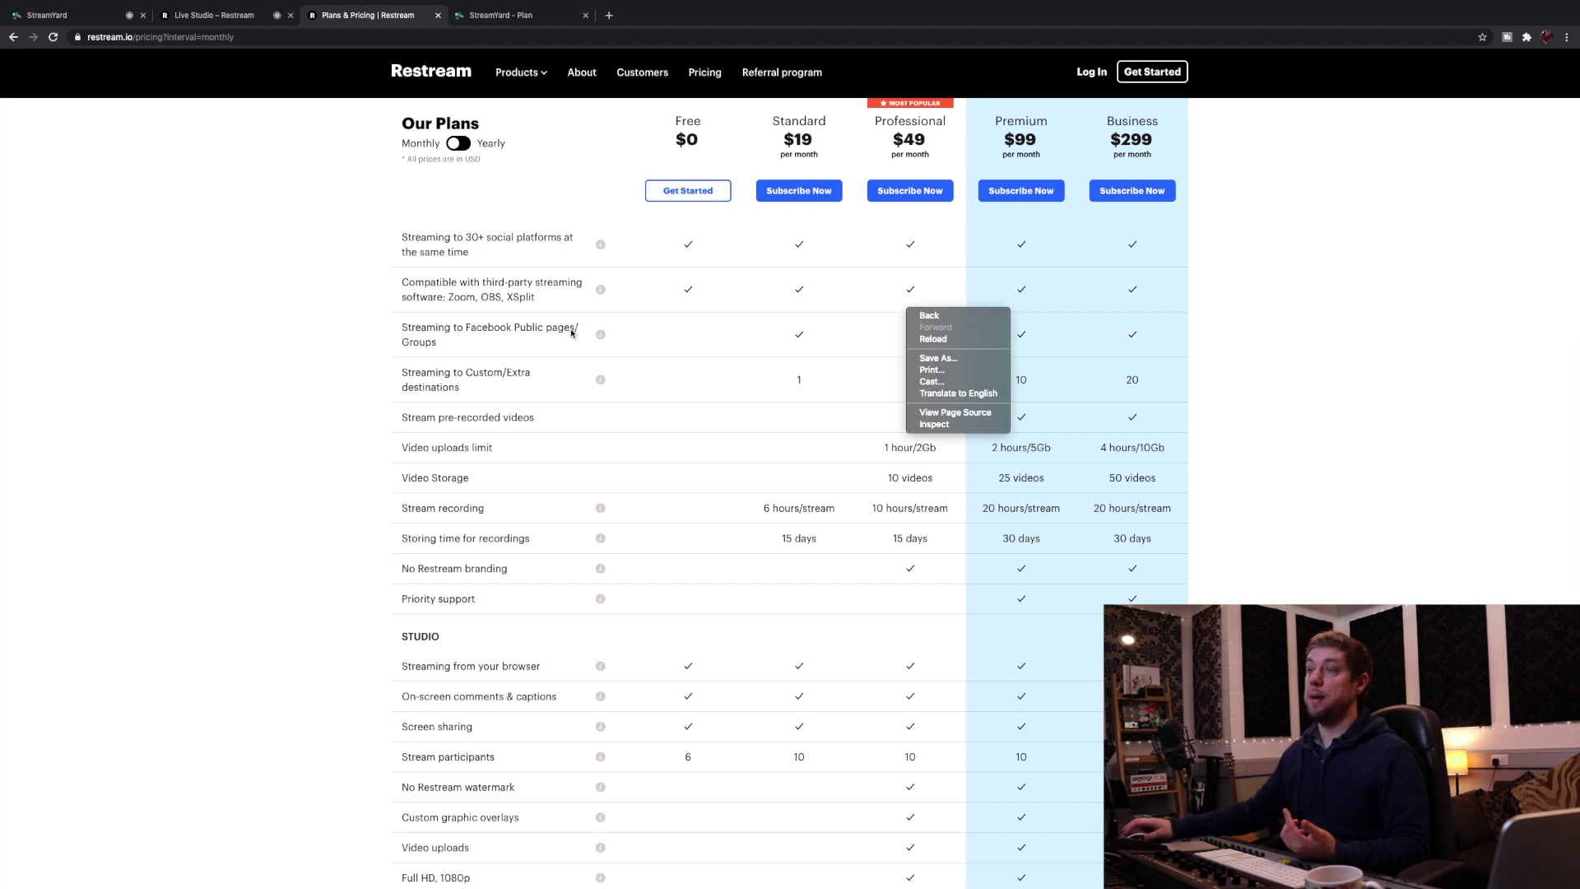
{"action": "left_click", "coordinate": [536, 370]}
{"action": "left_click_drag", "start_coordinate": [488, 372], "coordinate": [844, 391]}
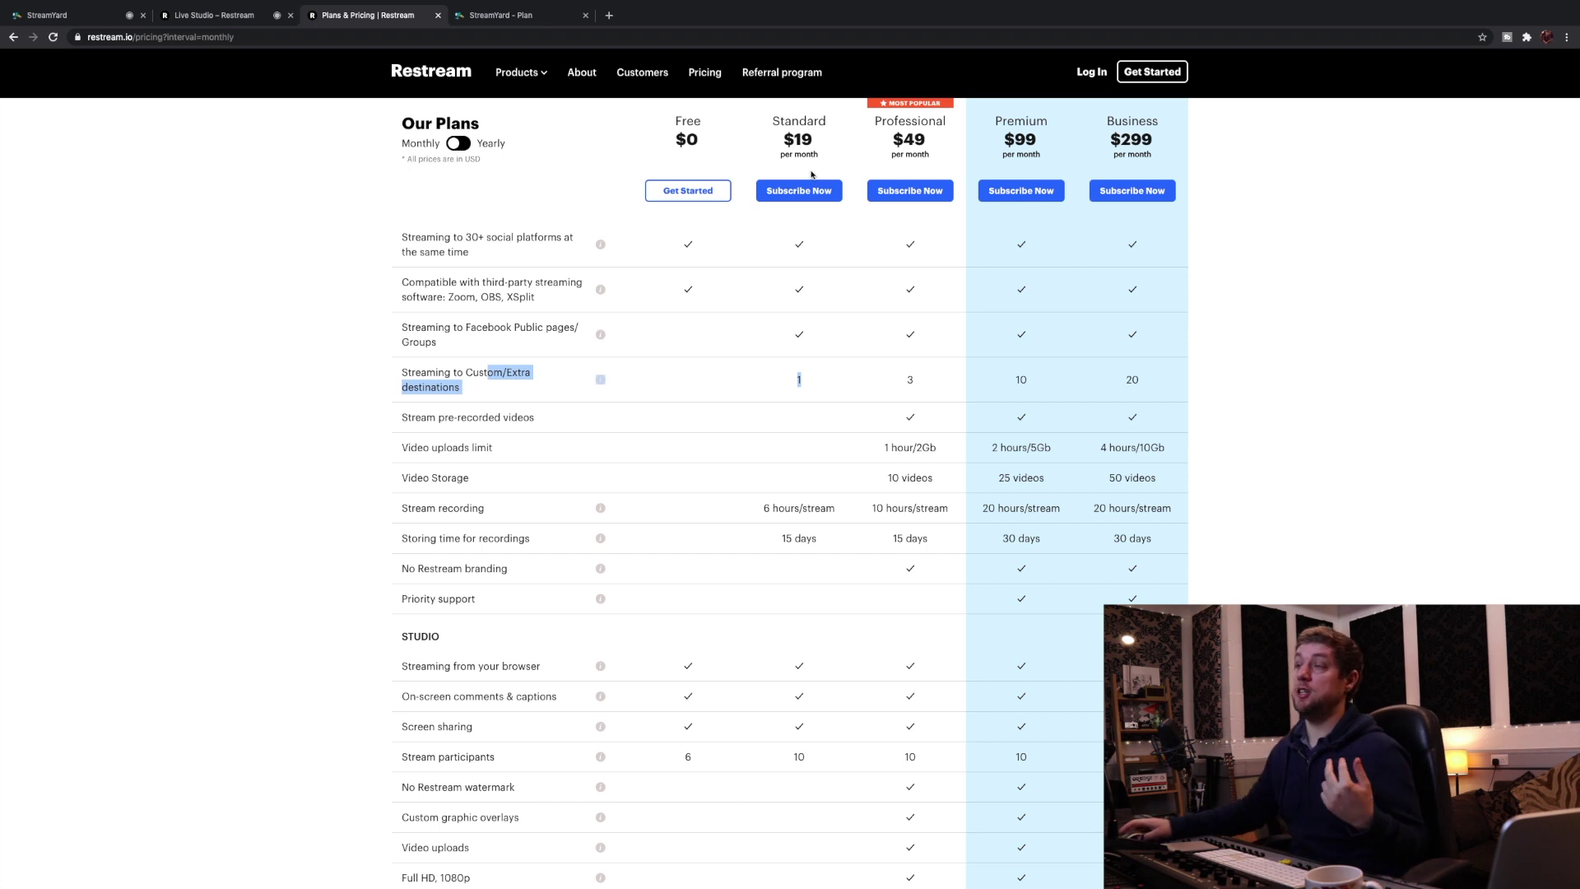
{"action": "left_click", "coordinate": [815, 380]}
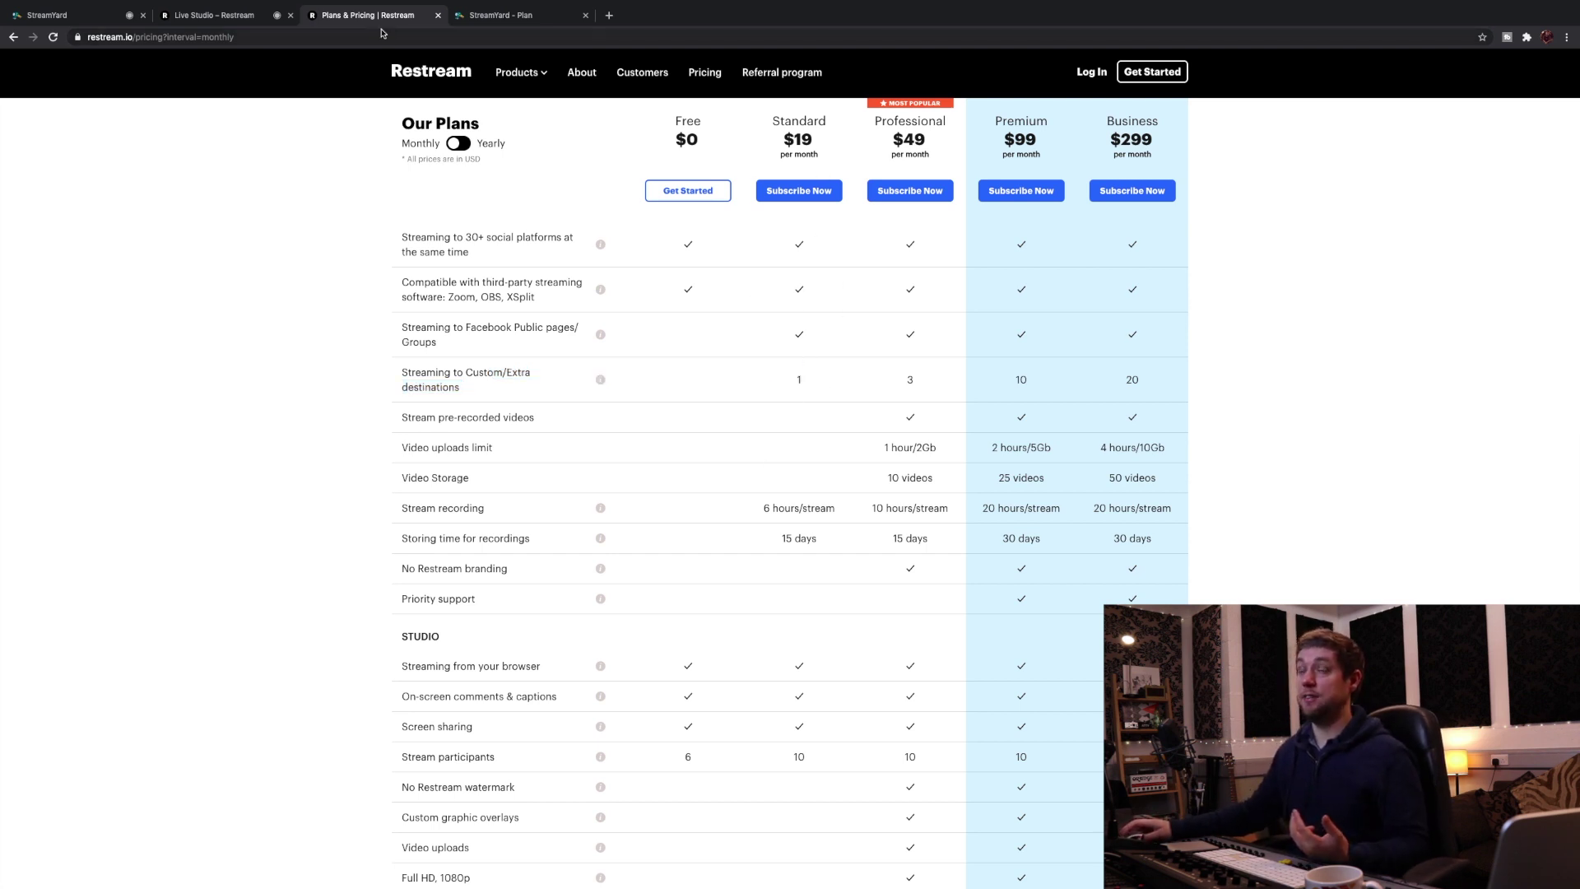
{"action": "left_click", "coordinate": [247, 15]}
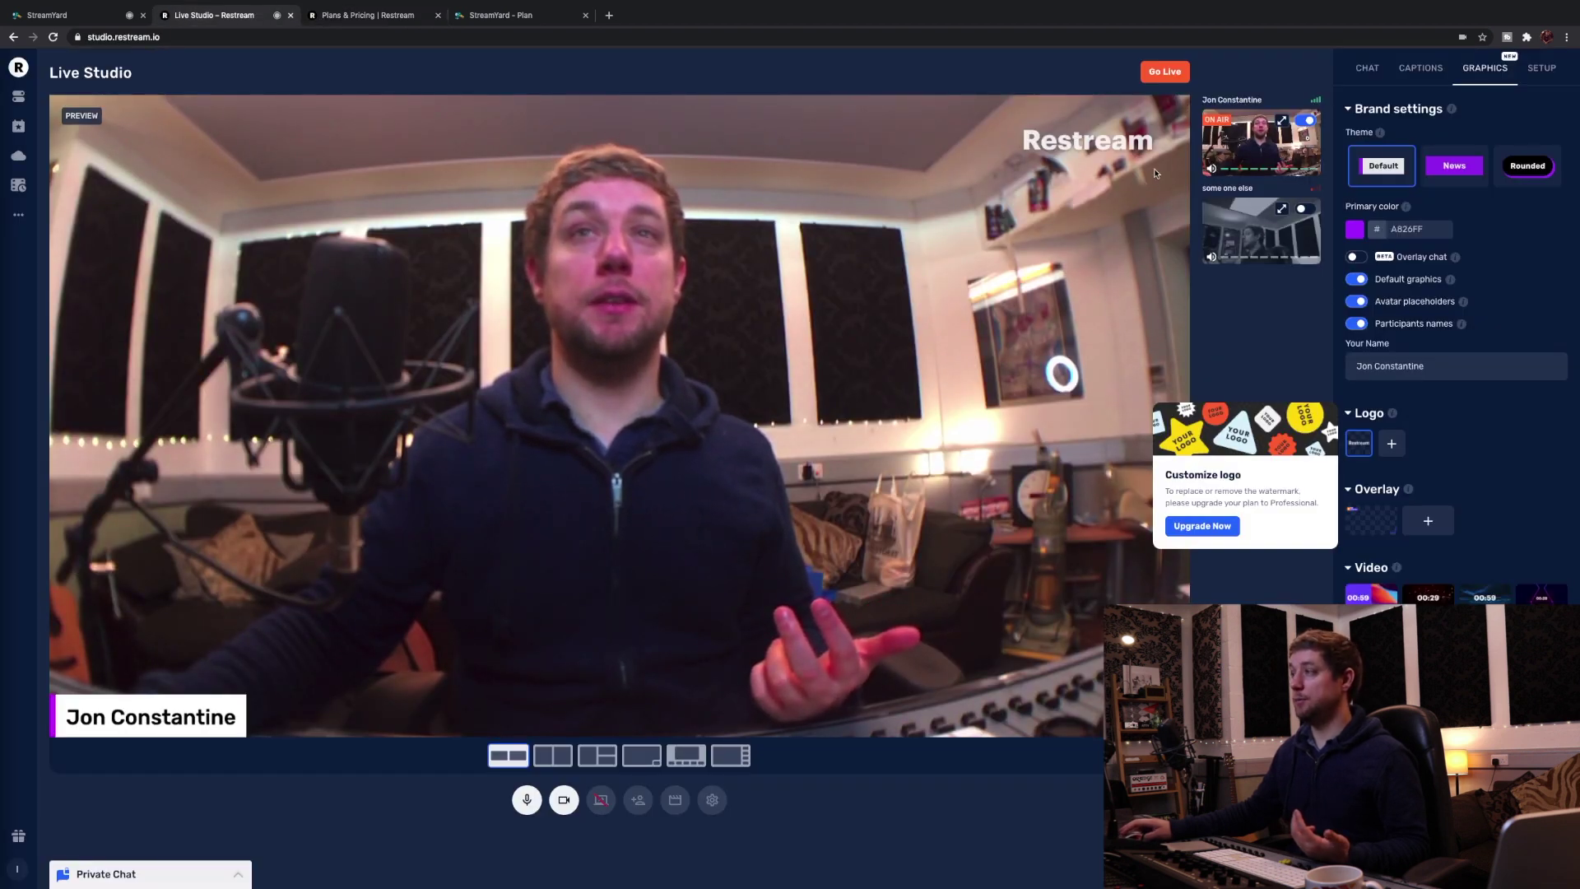
{"action": "left_click", "coordinate": [363, 17]}
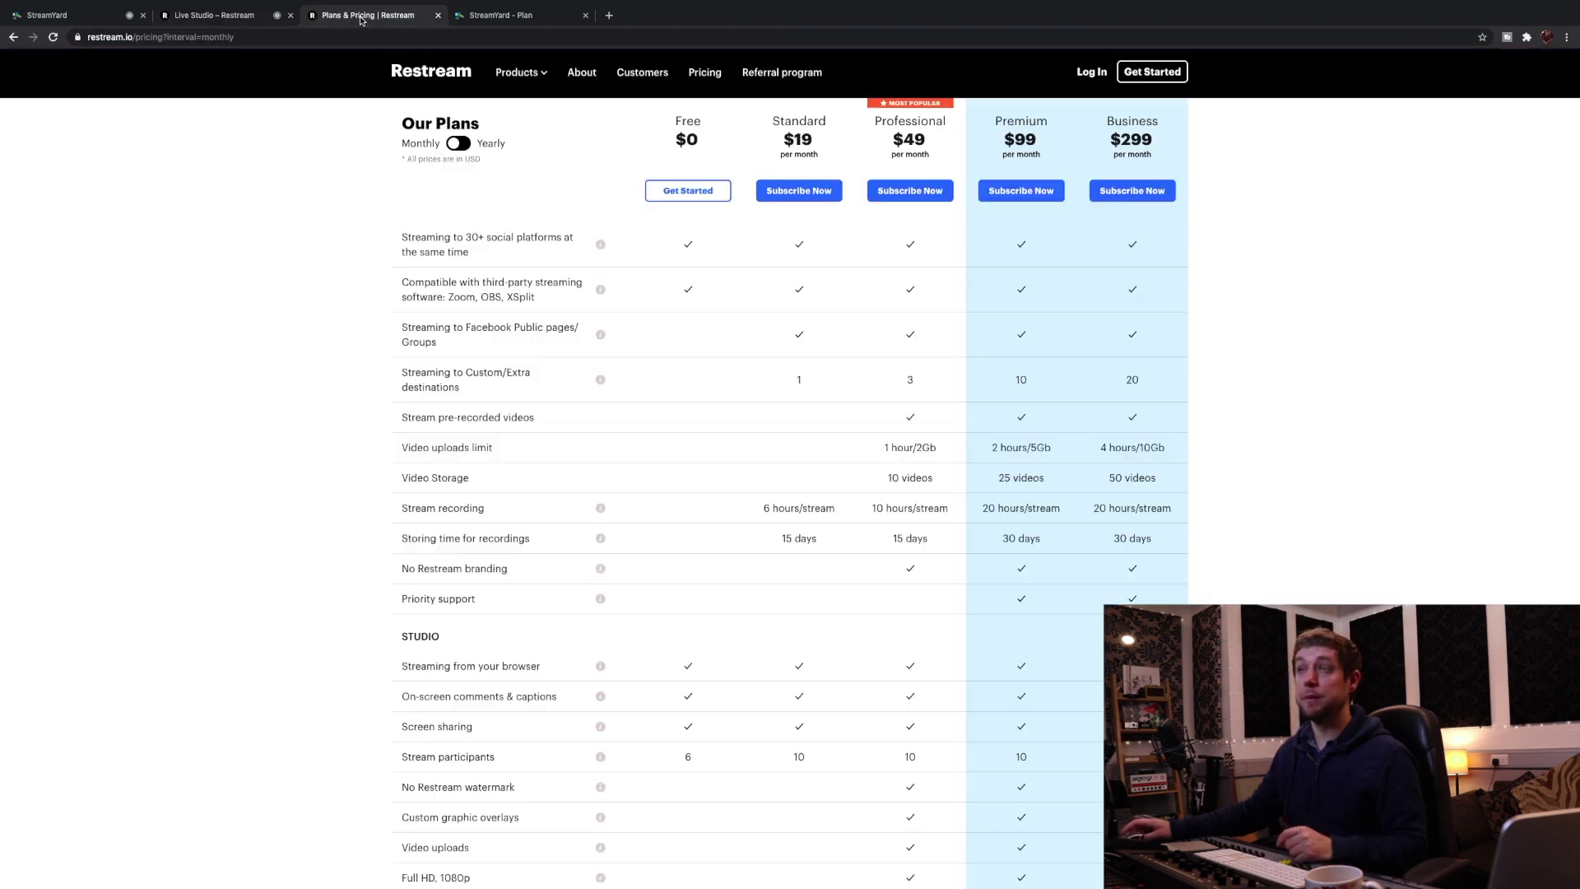
{"action": "scroll", "coordinate": [790, 383], "scroll_direction": "down", "scroll_amount": 2}
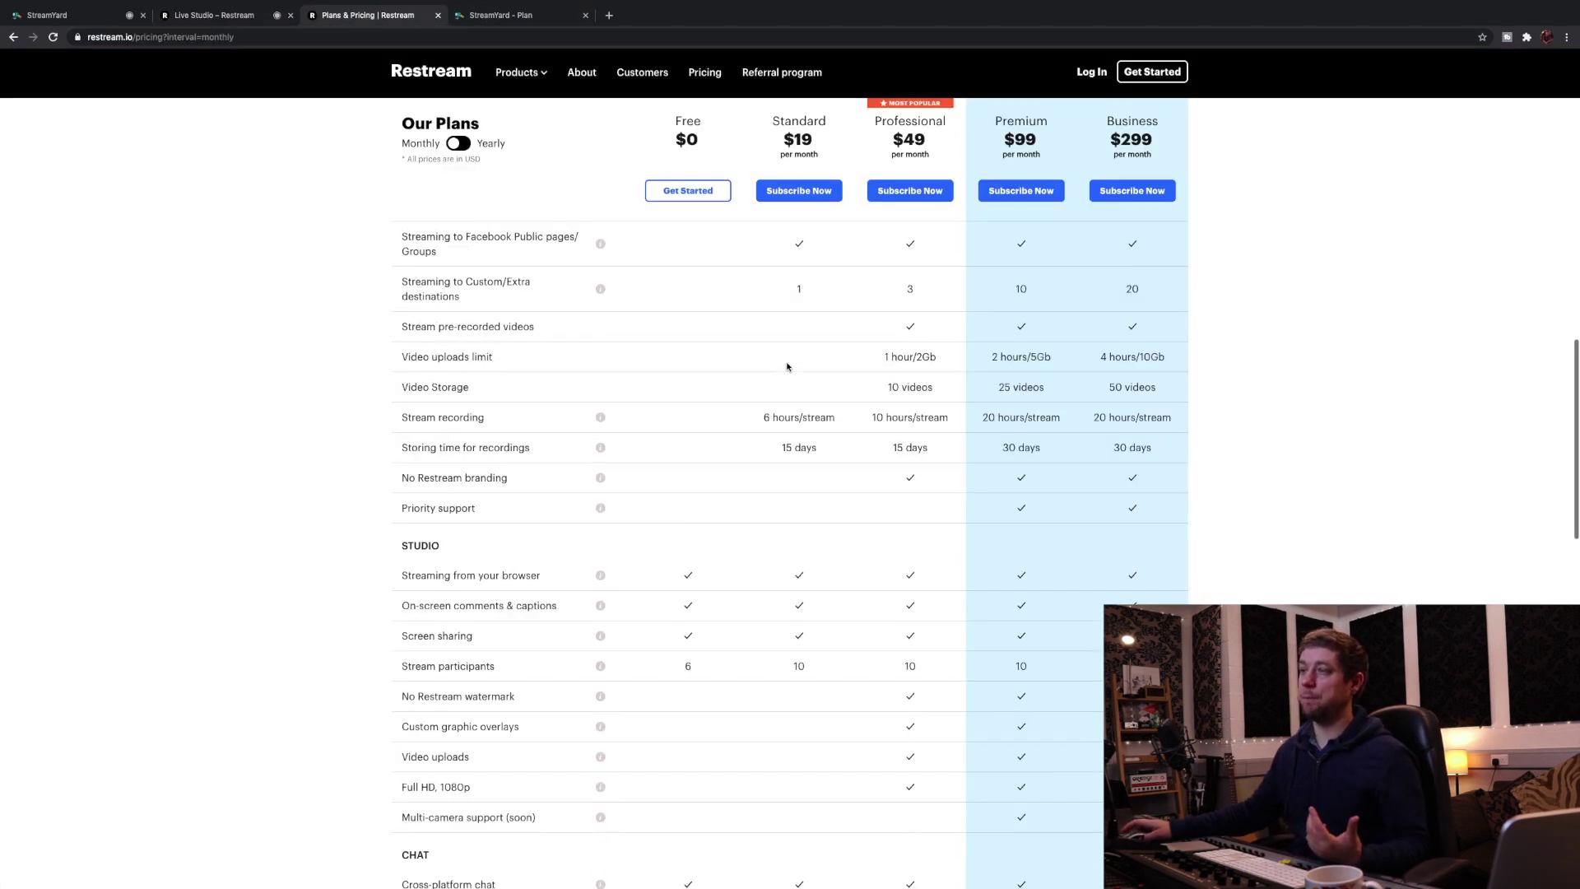
{"action": "scroll", "coordinate": [798, 378], "scroll_direction": "down", "scroll_amount": 1}
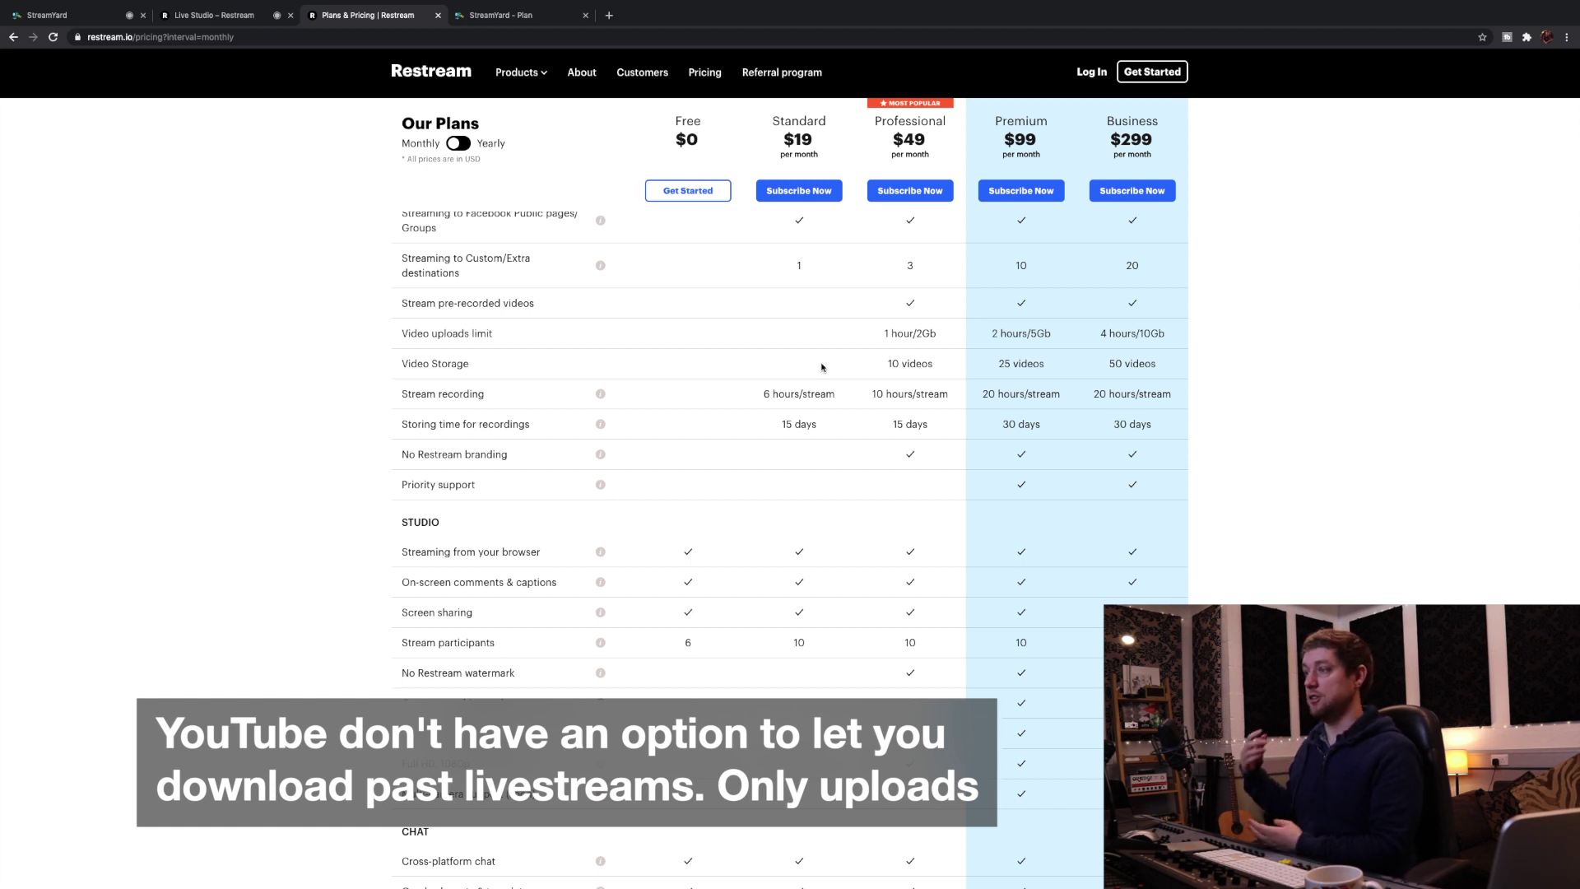
{"action": "scroll", "coordinate": [861, 437], "scroll_direction": "down", "scroll_amount": 3}
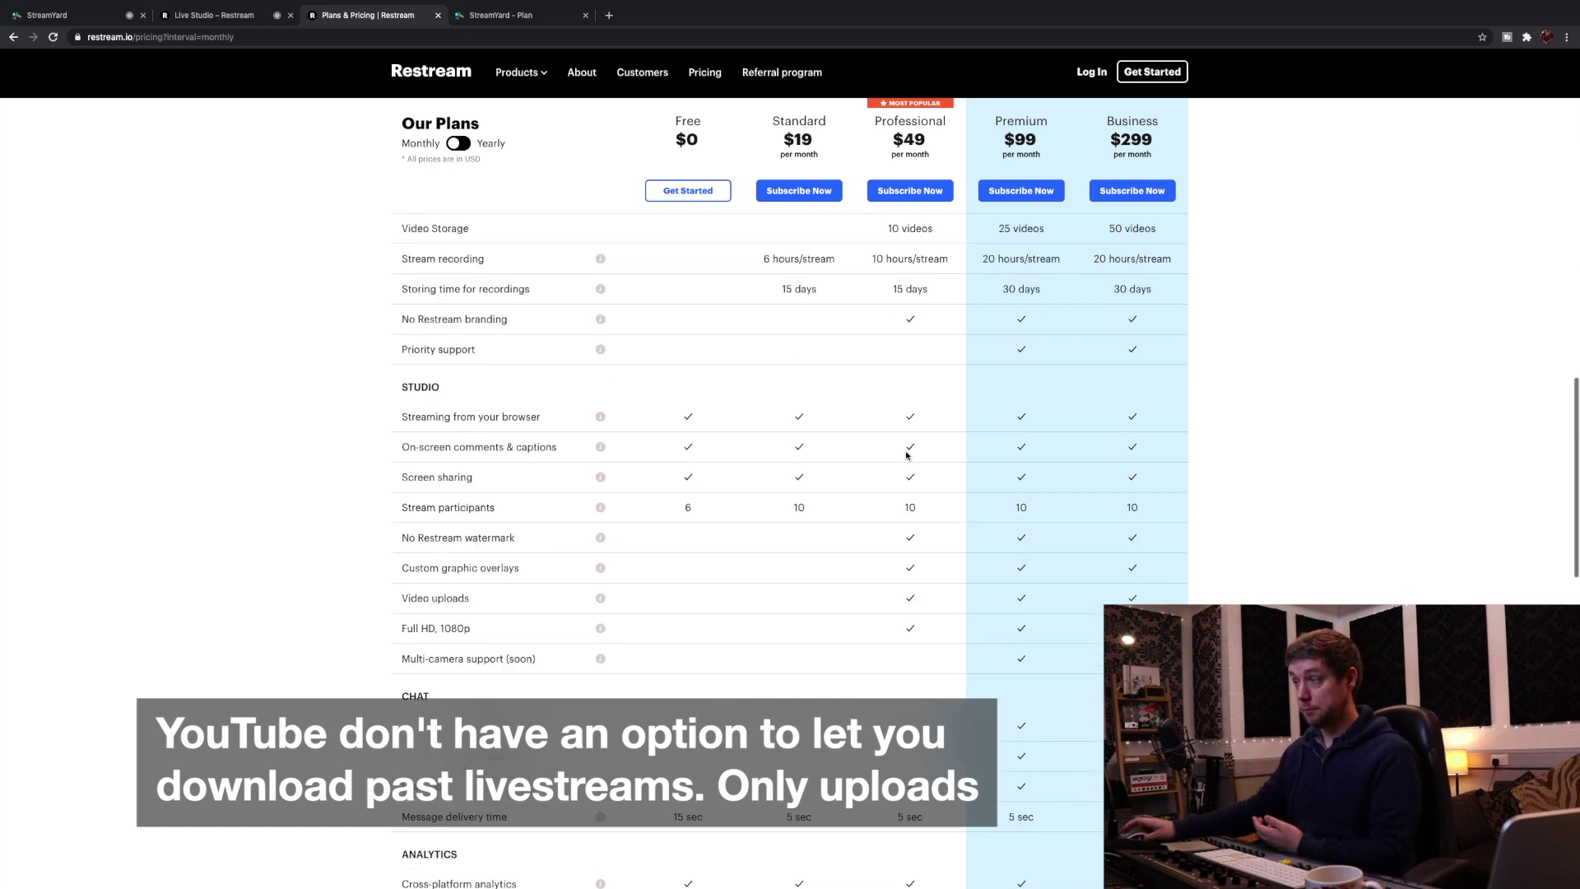
{"action": "left_click", "coordinate": [491, 13]}
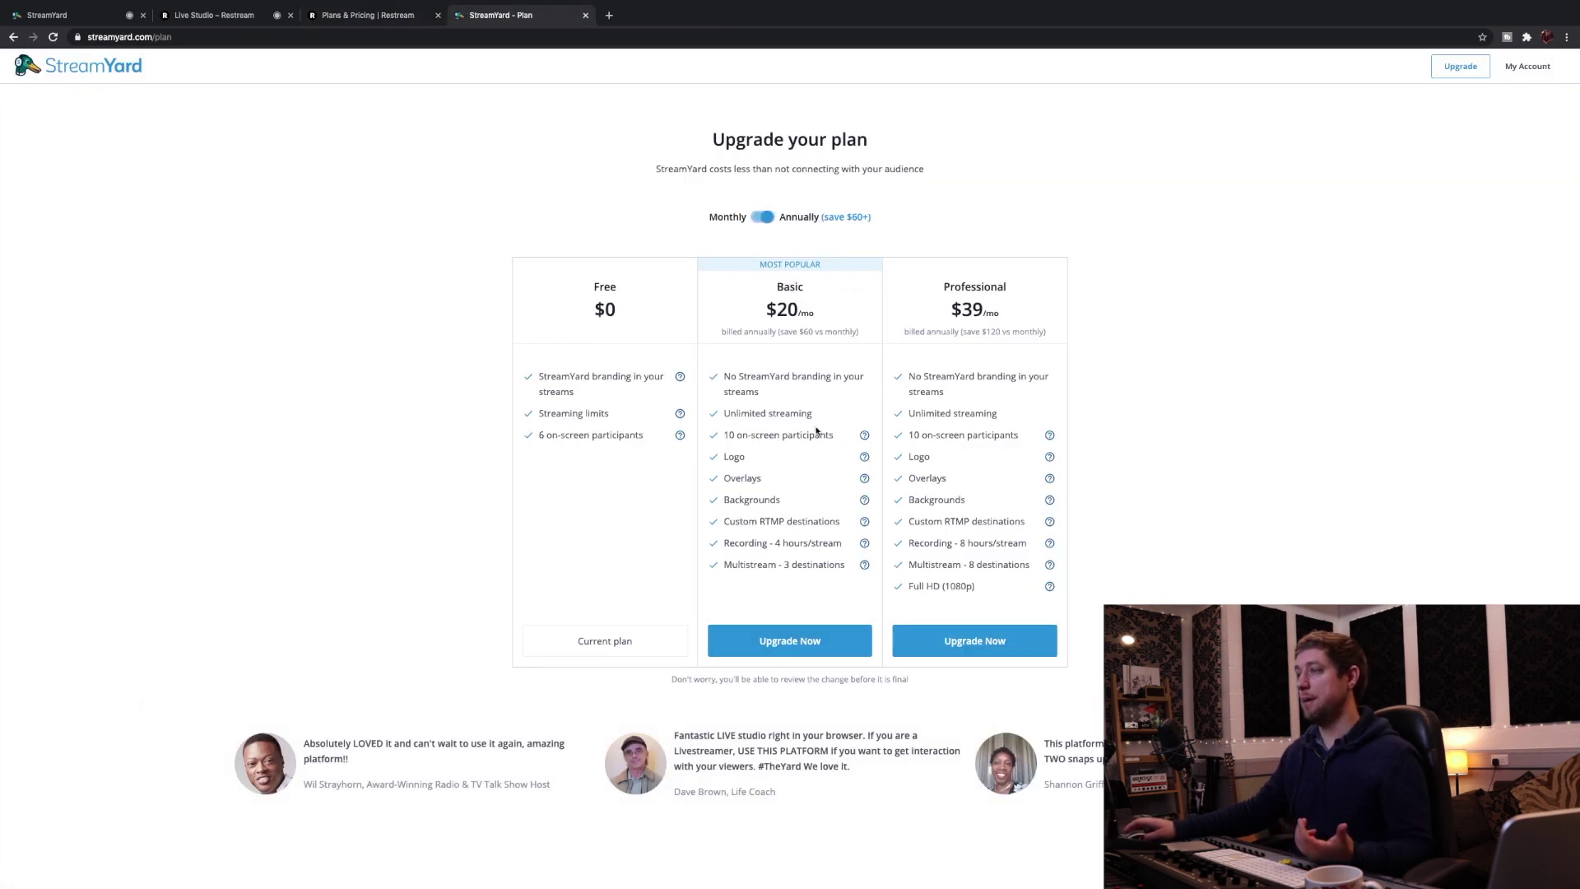
{"action": "left_click", "coordinate": [394, 11]}
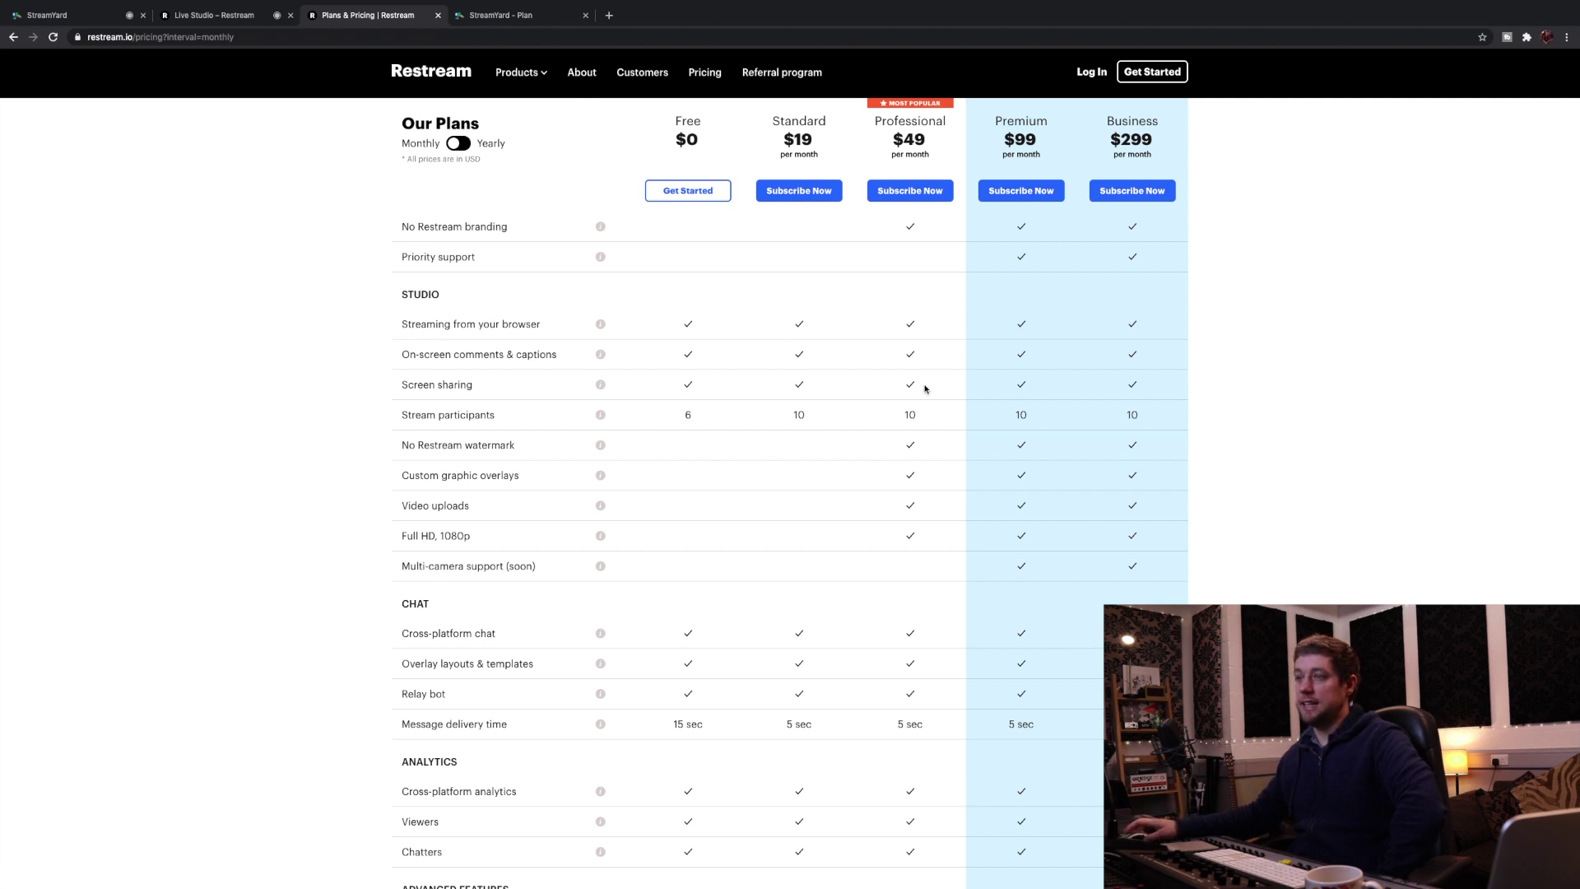
{"action": "left_click", "coordinate": [537, 10]}
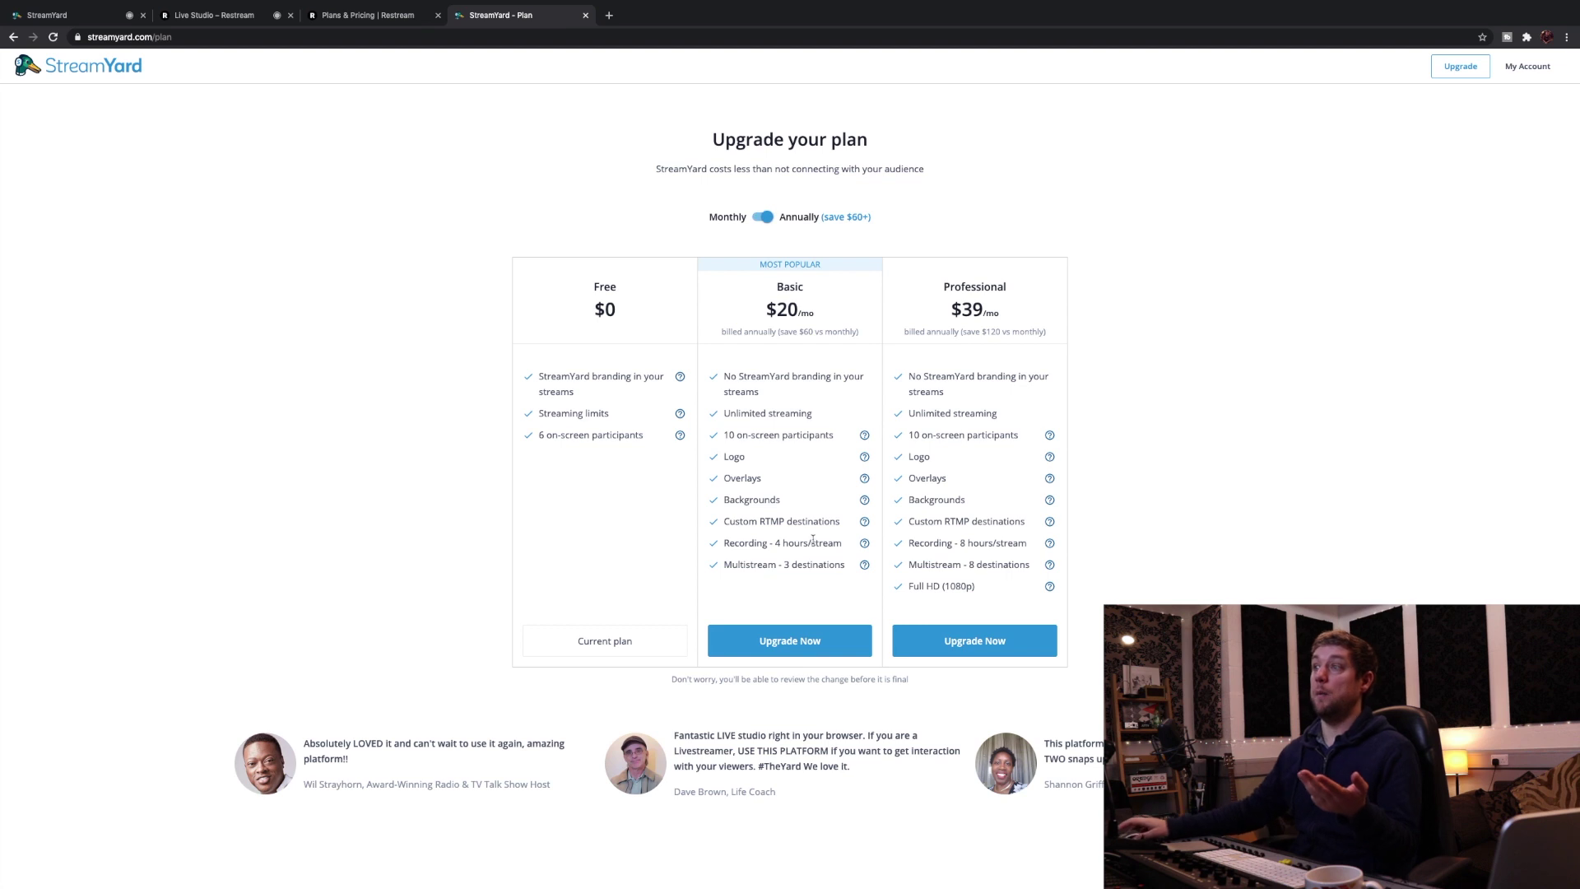
{"action": "left_click", "coordinate": [318, 10]}
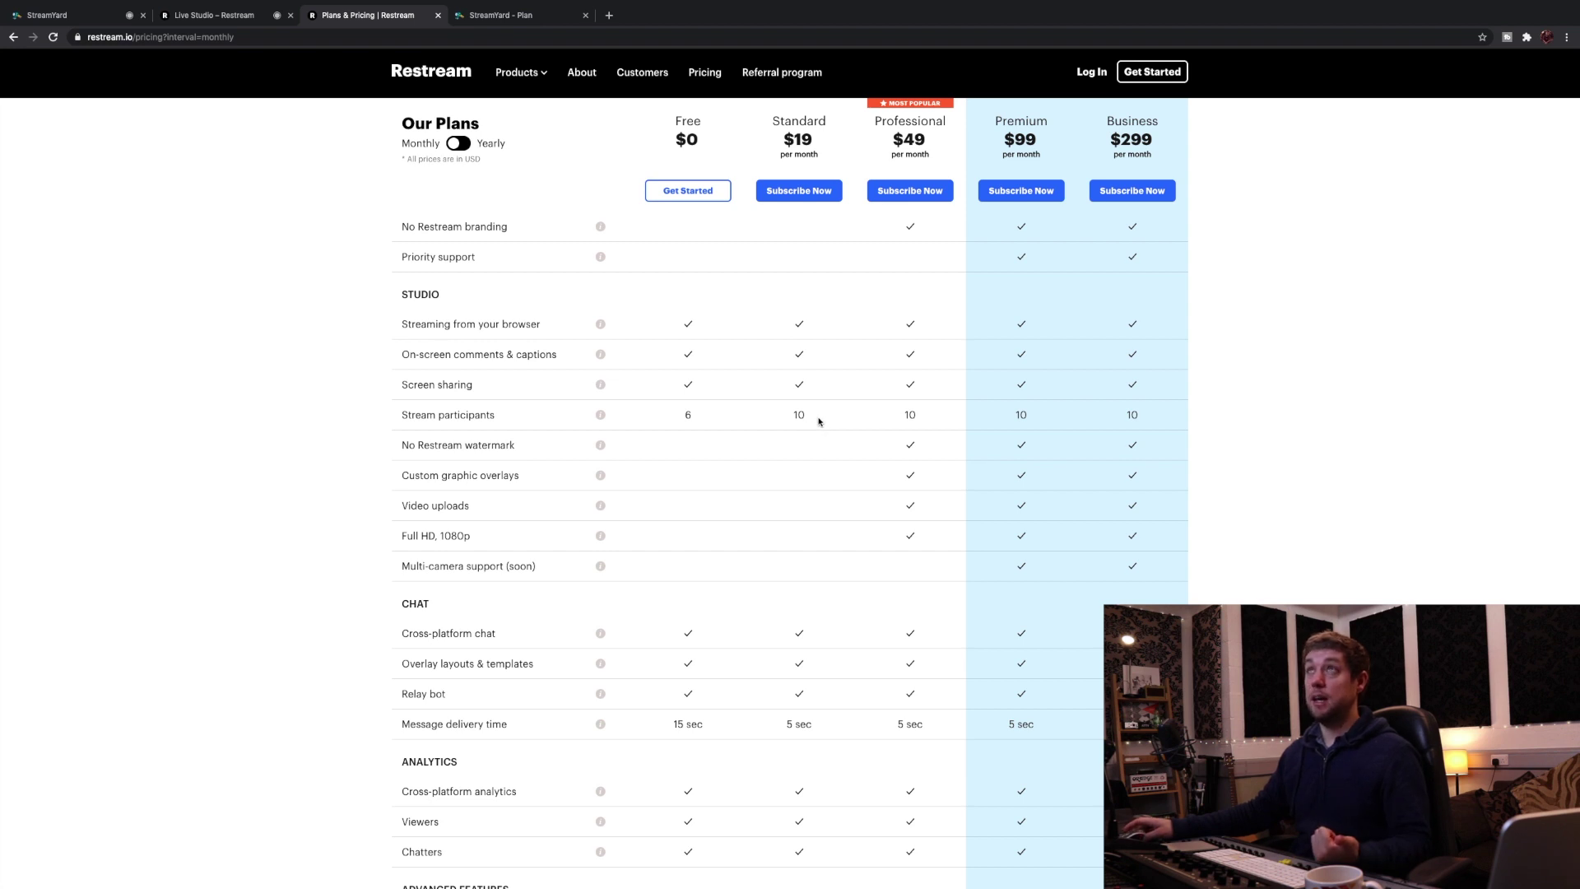
Step: Scroll Restream's plans table and compare it with StreamYard's Upgrade your plan page
{"action": "scroll", "coordinate": [818, 417], "scroll_direction": "up", "scroll_amount": 5}
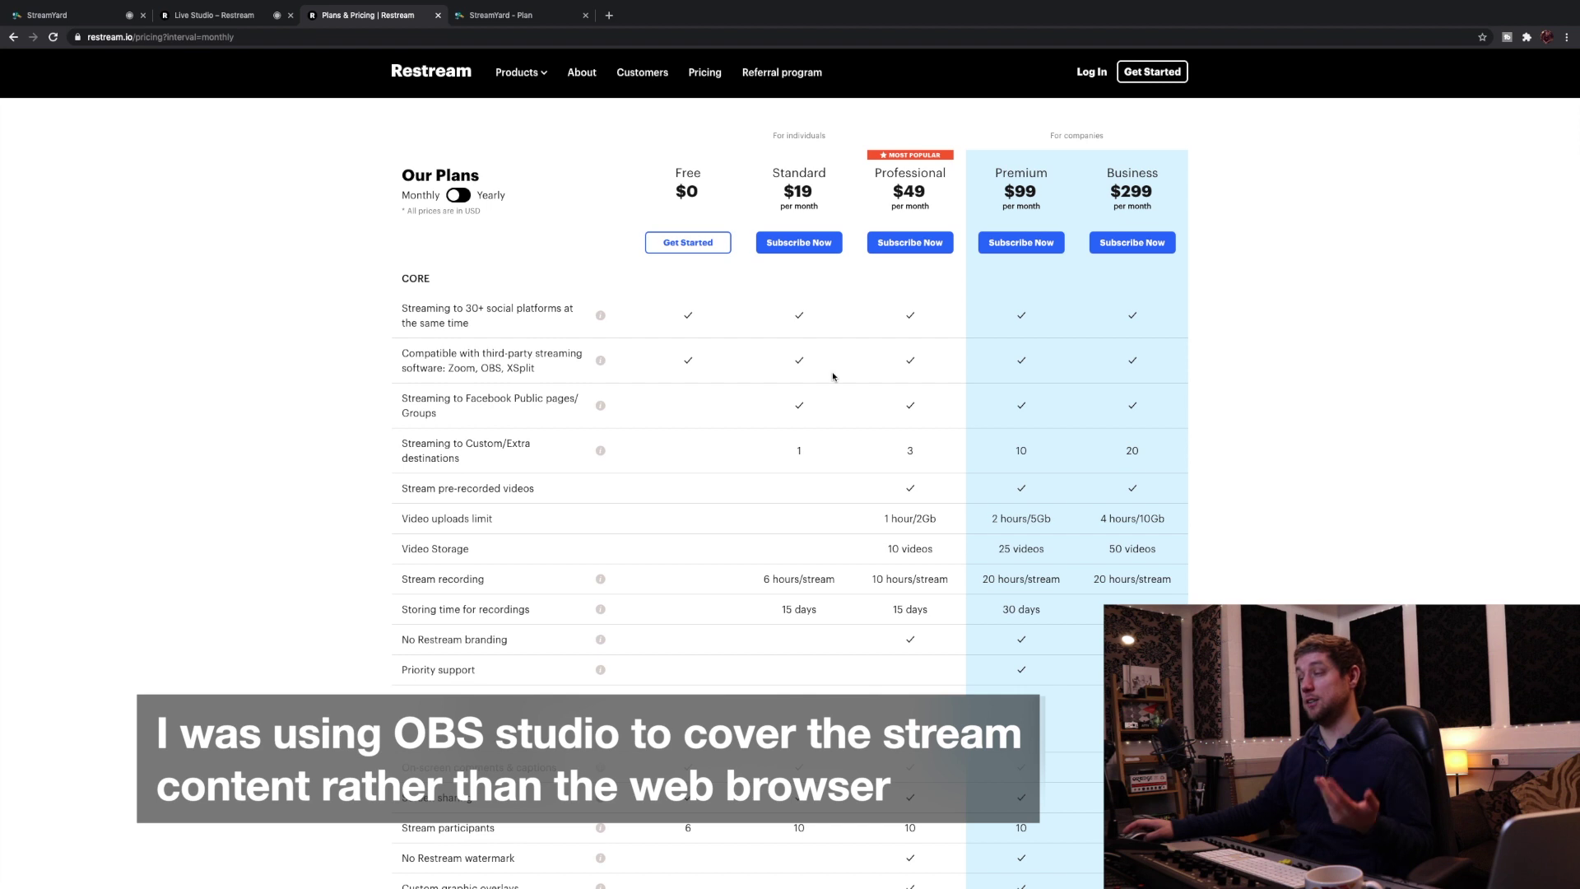
{"action": "scroll", "coordinate": [827, 378], "scroll_direction": "down", "scroll_amount": 5}
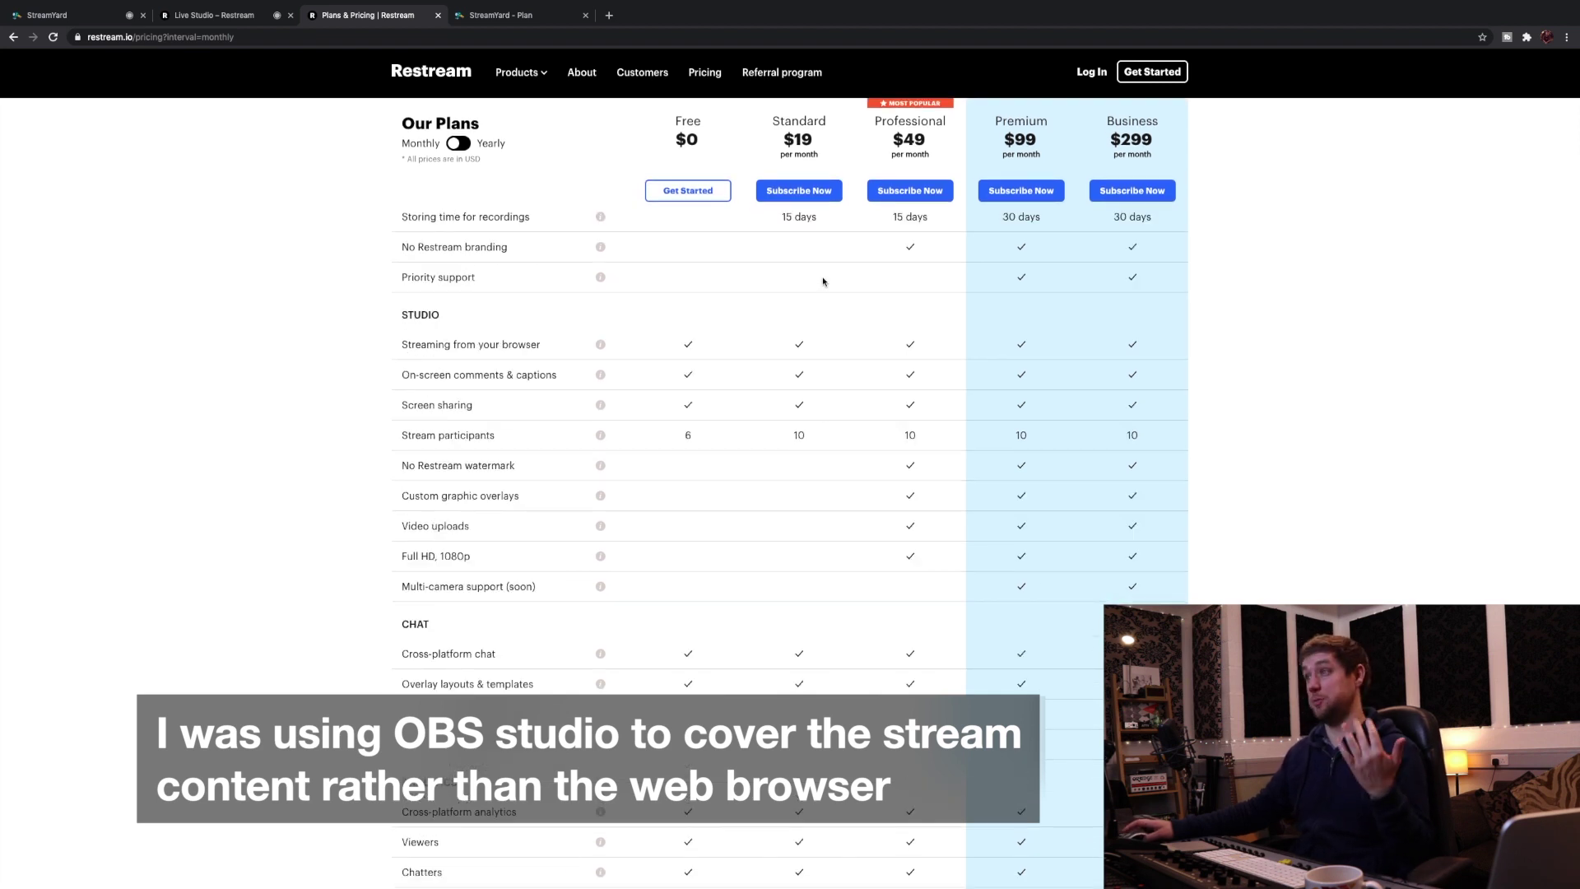
{"action": "left_click", "coordinate": [521, 15]}
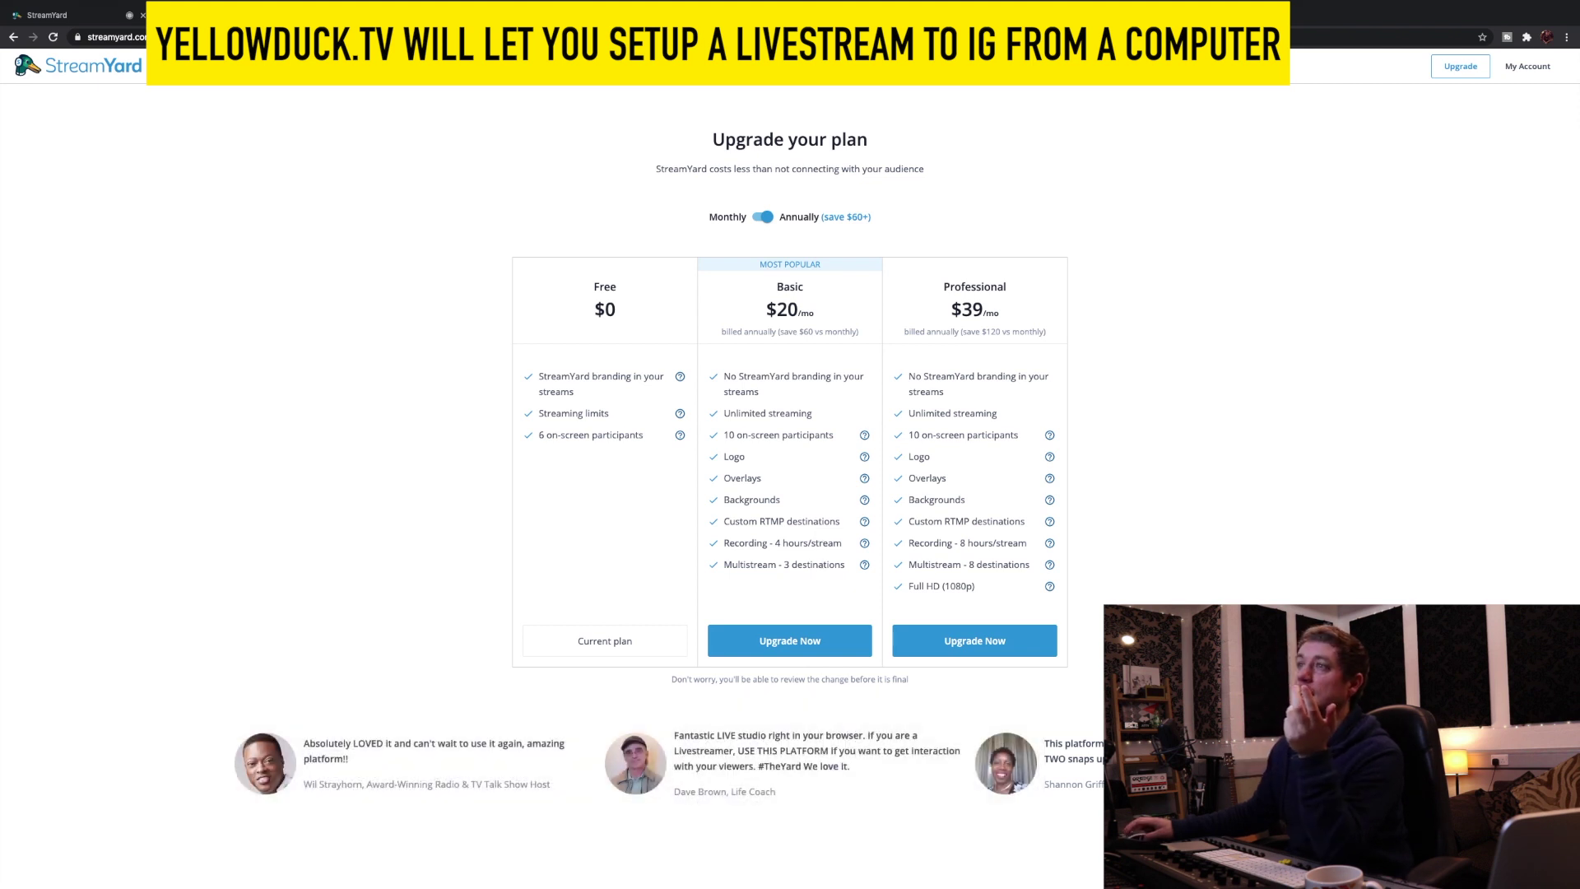
{"action": "key", "text": "ctrl+Tab"}
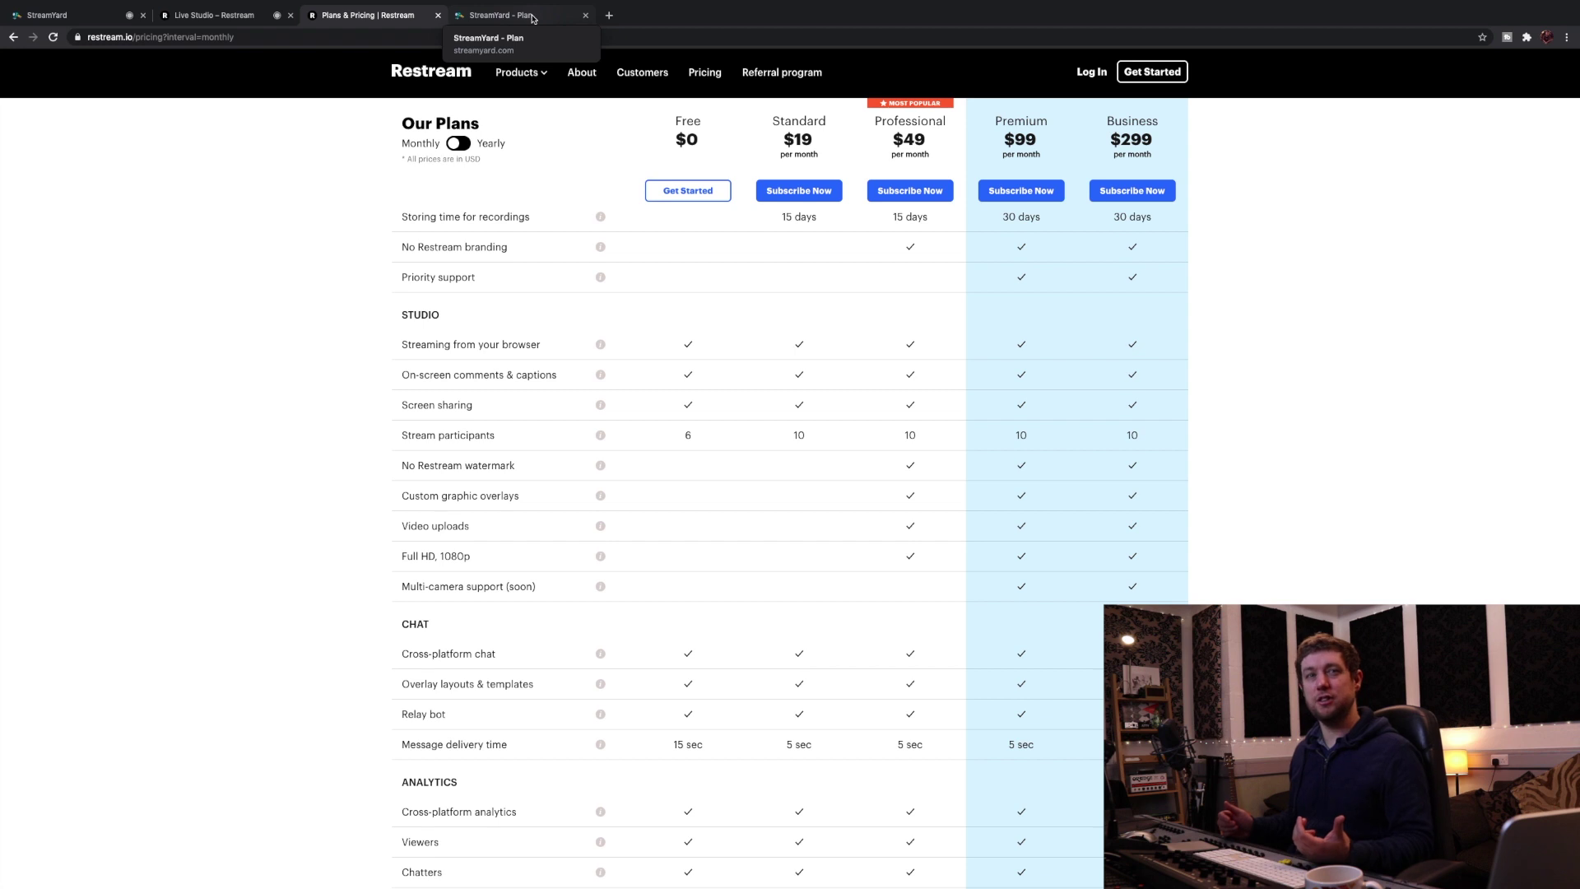
{"action": "left_click", "coordinate": [532, 18]}
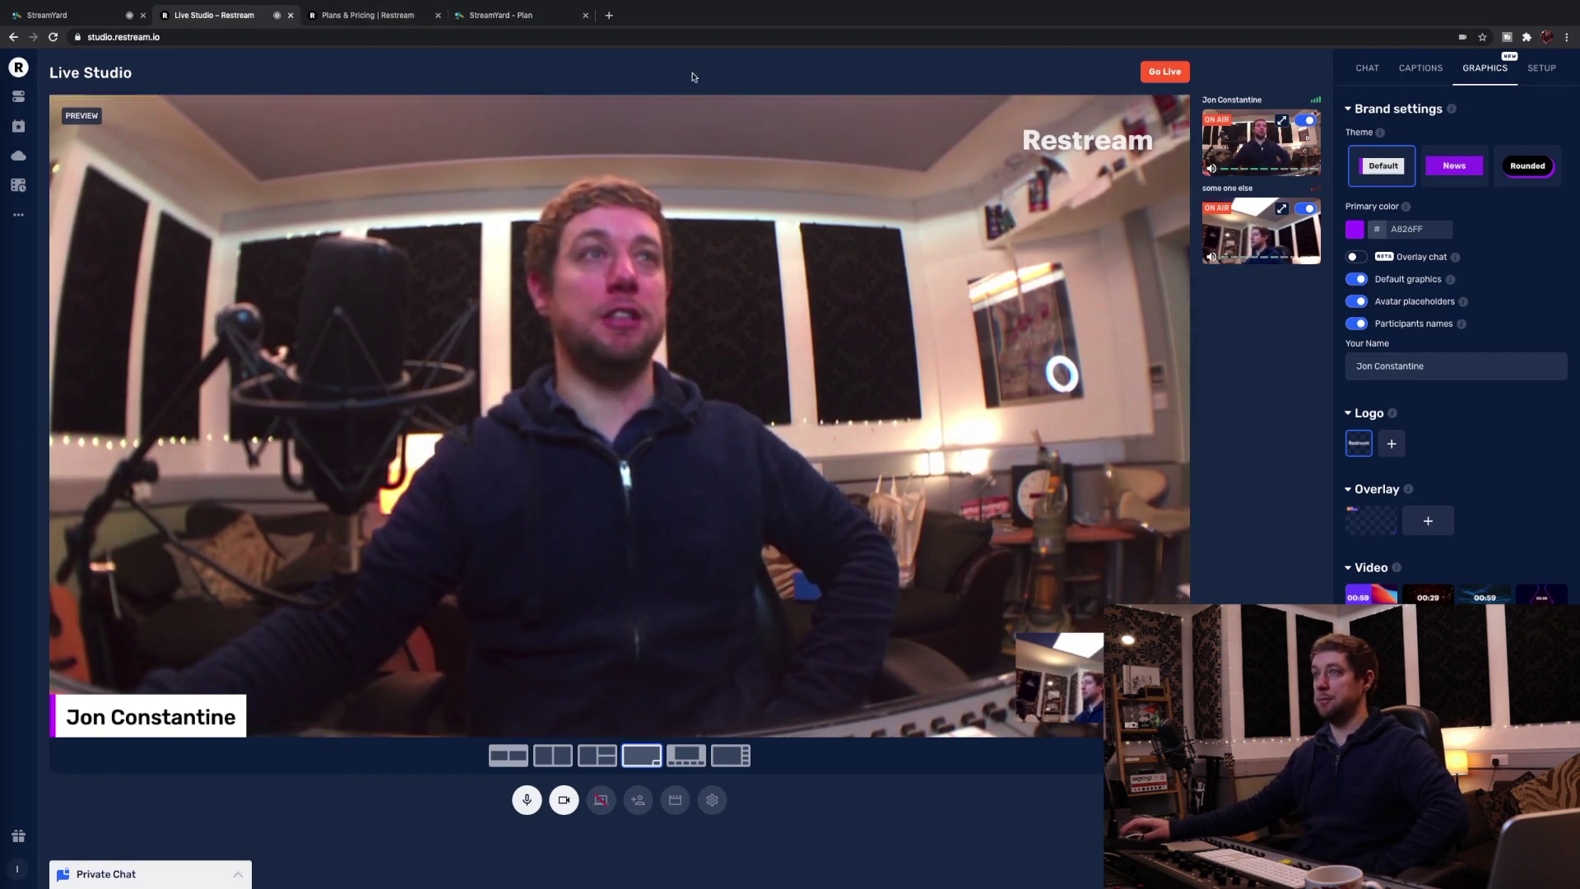
{"action": "left_click", "coordinate": [526, 17]}
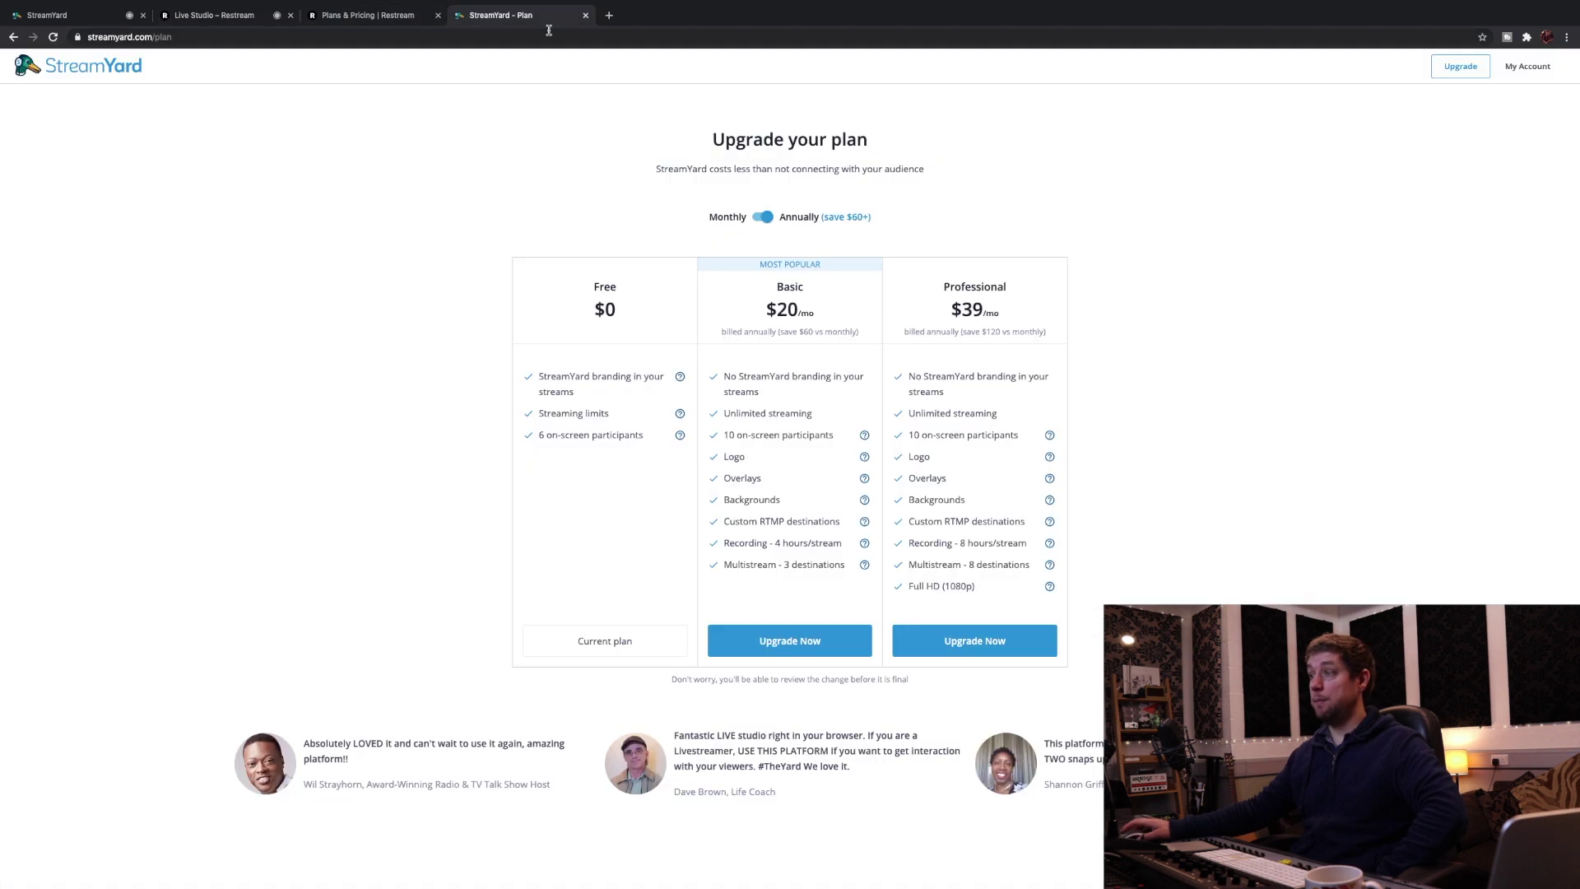